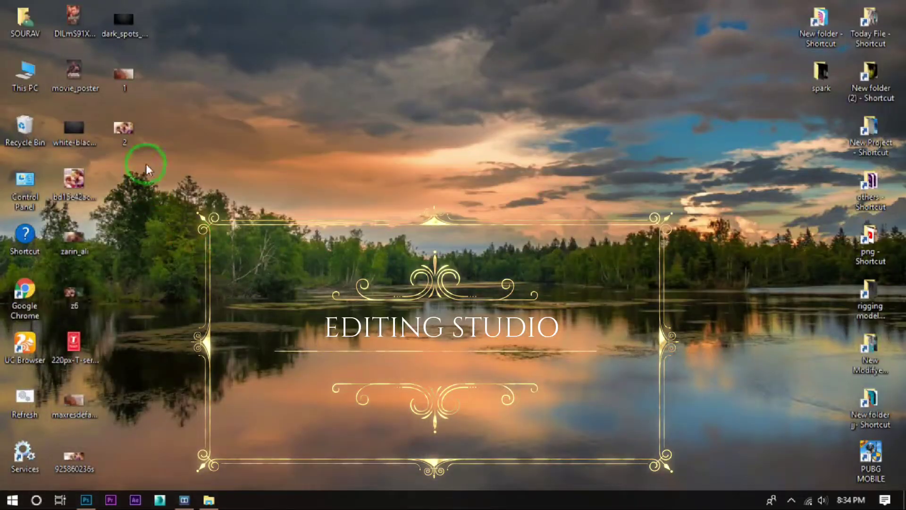
Step: Place desktop image 1 into the blank document, scaling it to about 39.5% by 40.5% and positioning it to cover the canvas
left_click_drag(147, 168, 355, 264)
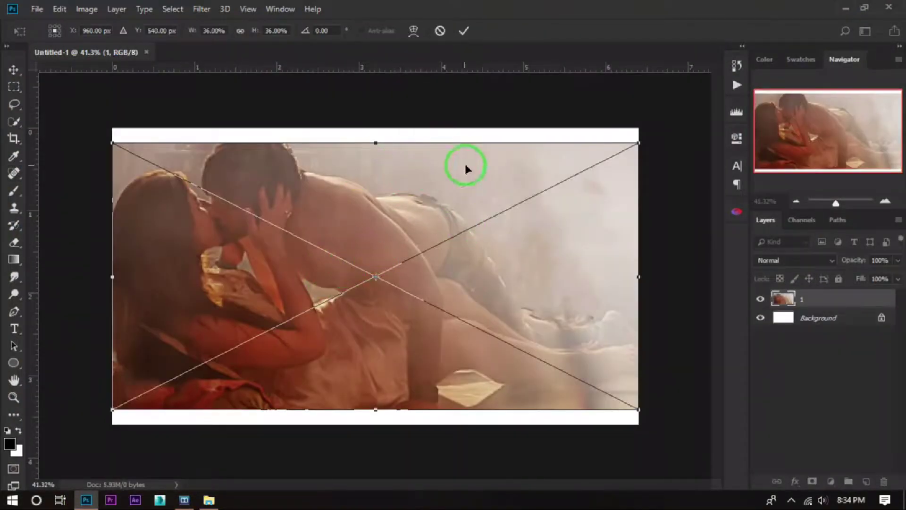
left_click_drag(635, 411, 667, 431)
key("Right")
key("Right")
key("Right")
key("Right")
key("Right")
key("Right")
key("Right")
key("Right")
key("Right")
key("Right")
key("Right")
key("Right")
key("Right")
key("Right")
key("Up")
key("Up")
key("Up")
key("Up")
key("Up")
key("Up")
key("Up")
key("Up")
key("Up")
key("Up")
key("Up")
key("Up")
key("Up")
key("Up")
key("Up")
key("Up")
key("Up")
key("Up")
key("Up")
key("Up")
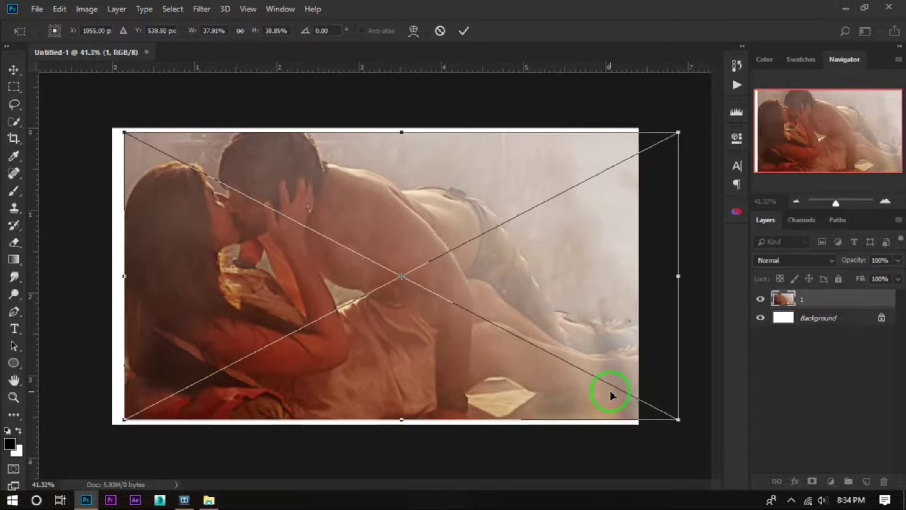
left_click_drag(684, 421, 693, 427)
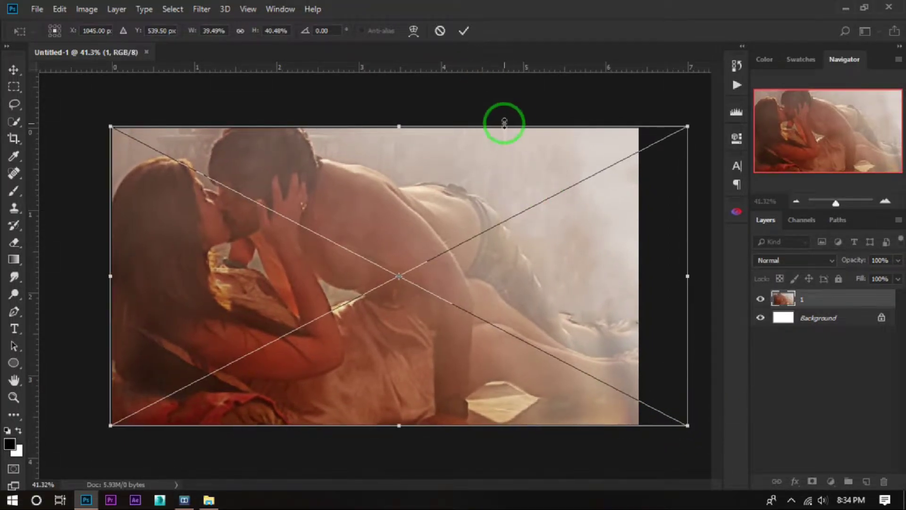
left_click(465, 31)
Step: Rasterize the placed background image's smart object using the Spot Healing Brush
key("j")
left_click(112, 161)
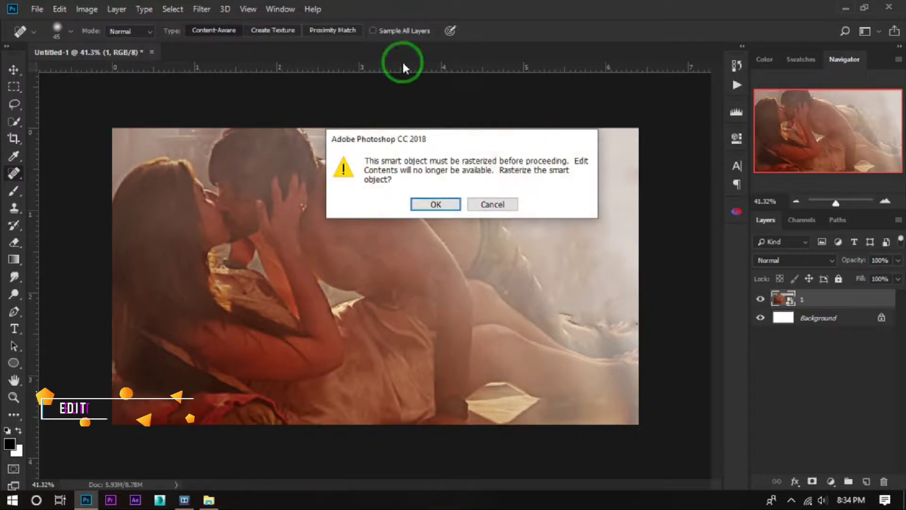
left_click(429, 205)
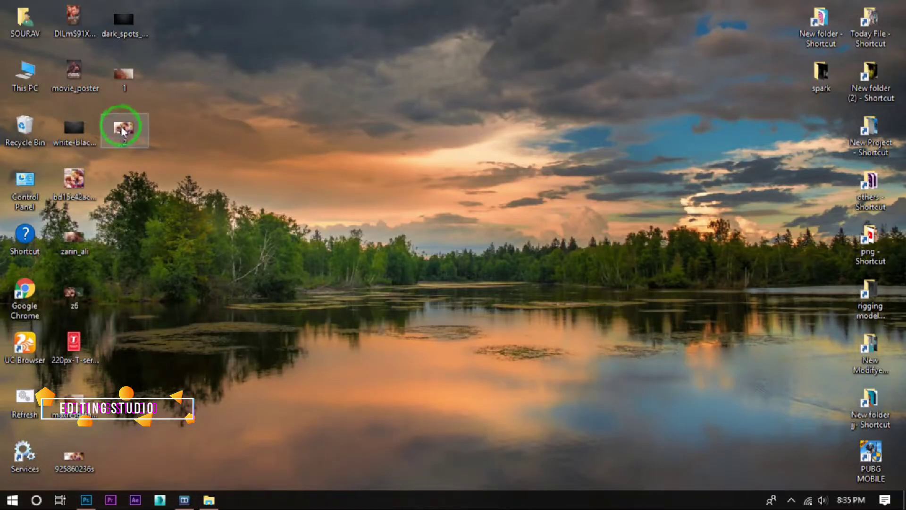
Step: Place desktop image 2 into the document, shrink it, and position it in the lower-right part of the canvas
left_click_drag(121, 131, 557, 365)
left_click_drag(624, 429, 505, 355)
left_click_drag(440, 299, 545, 357)
left_click(462, 29)
Step: Rasterize layer 2 and add a layer mask to it
left_click(587, 113)
left_click(428, 202)
left_click(810, 481)
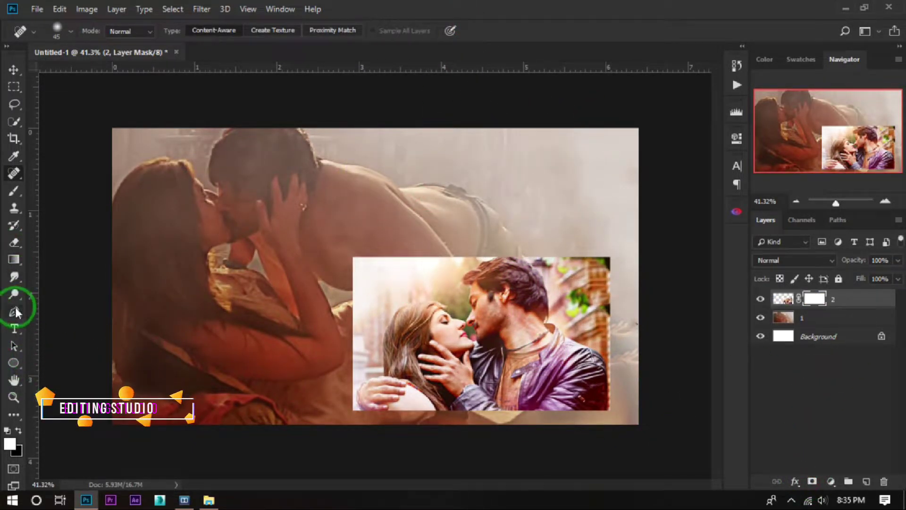
Step: Paint black on layer 2's mask with a size 400 soft brush to hide the photo's background around the couple
left_click(13, 193)
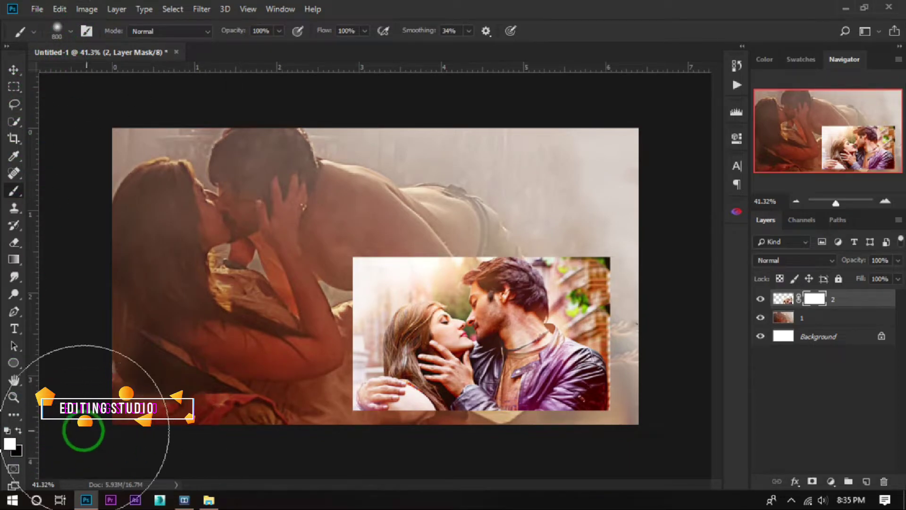
left_click(19, 429)
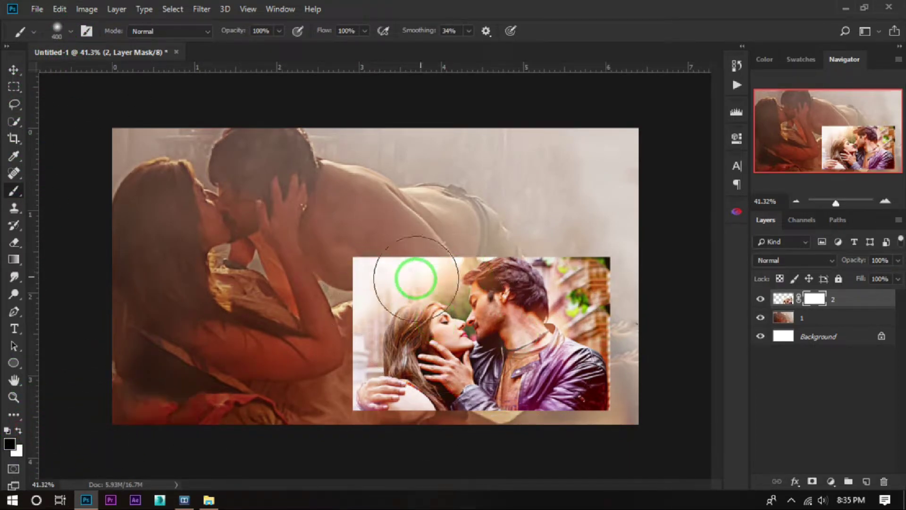
mouse_move(349, 255)
left_mouse_down()
mouse_move(382, 236)
mouse_move(317, 285)
mouse_move(289, 346)
mouse_move(325, 292)
mouse_move(310, 352)
mouse_move(313, 398)
left_mouse_up()
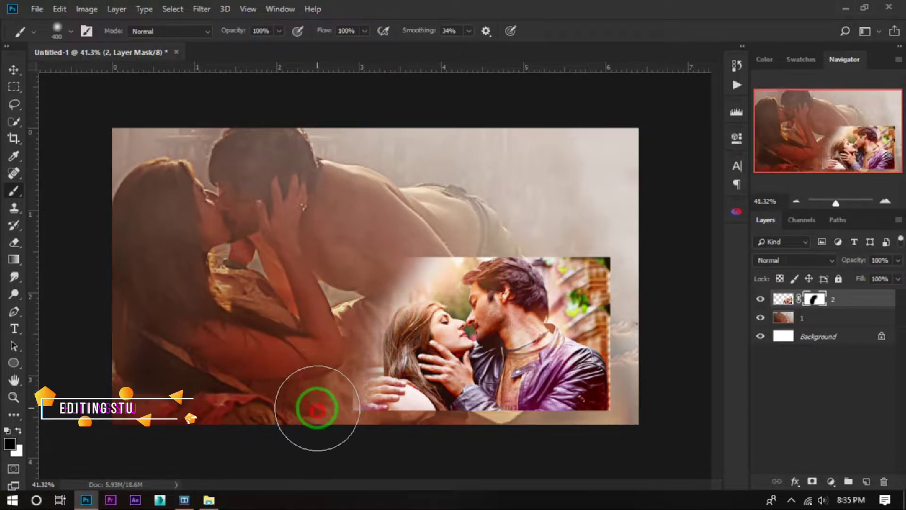
mouse_move(489, 223)
left_mouse_down()
mouse_move(510, 202)
mouse_move(427, 240)
mouse_move(627, 216)
mouse_move(615, 309)
mouse_move(599, 300)
mouse_move(620, 307)
mouse_move(643, 428)
mouse_move(298, 455)
mouse_move(381, 448)
mouse_move(565, 491)
mouse_move(596, 449)
left_mouse_up()
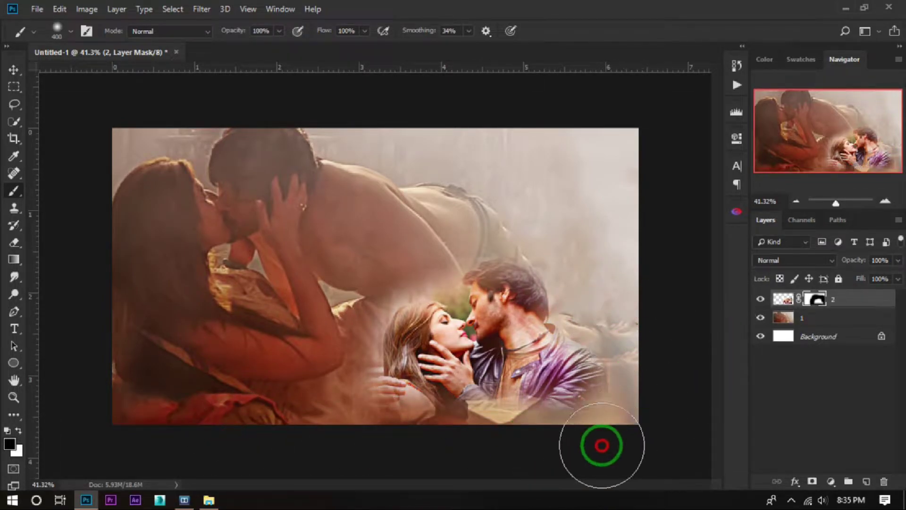
Step: Enlarge the brush to 1100 and fade the couple's outer edges further on layer 2's mask
key("bracketright")
key("bracketright")
key("bracketright")
key("bracketright")
key("bracketright")
key("bracketright")
key("bracketright")
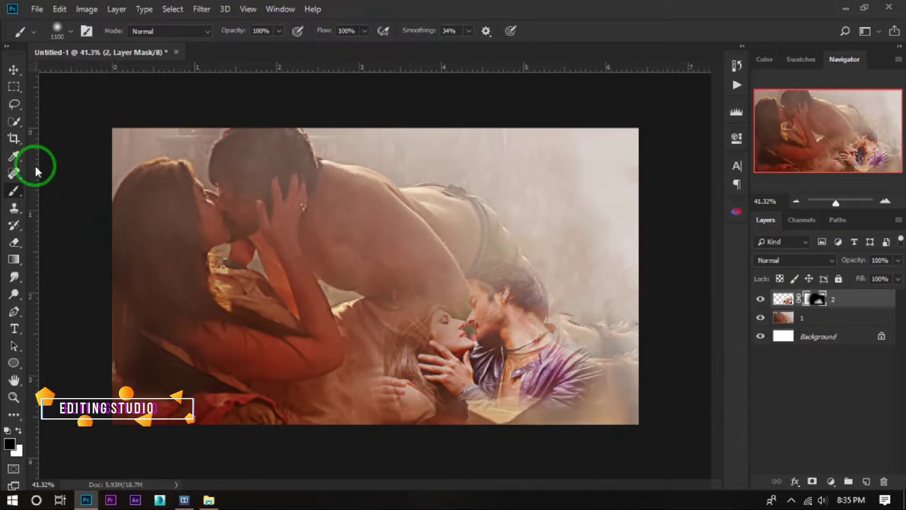
Step: Switch to white with a size 600 brush and restore the faded parts of the couple on layer 2's mask
left_click(19, 430)
key("bracketleft")
key("bracketleft")
key("bracketleft")
key("bracketleft")
key("bracketleft")
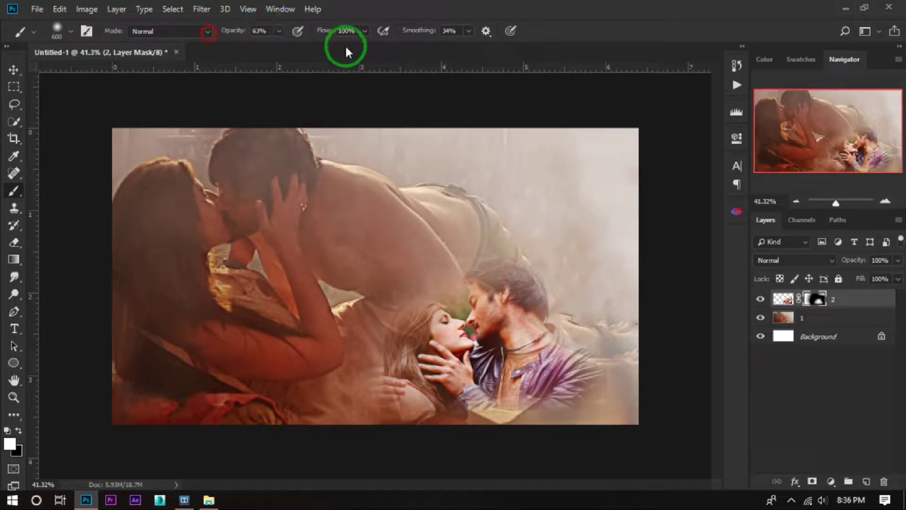
Step: Refine the mask edges around the couple using a size 200 brush at 36% opacity and 60% flow
left_click_drag(255, 36, 227, 36)
key("bracketleft")
key("bracketleft")
key("bracketleft")
key("bracketleft")
mouse_move(475, 340)
left_mouse_down()
mouse_move(445, 343)
mouse_move(430, 328)
left_mouse_up()
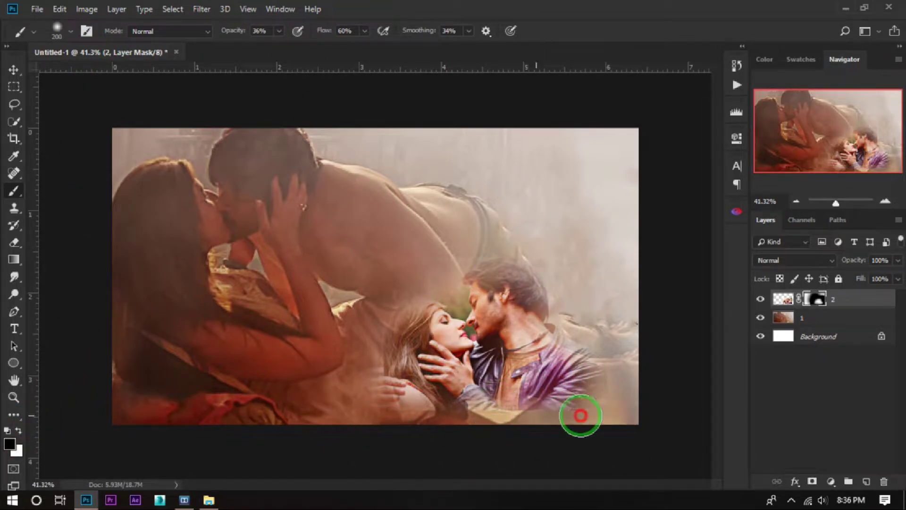
mouse_move(352, 434)
left_mouse_down()
mouse_move(578, 432)
mouse_move(374, 432)
left_mouse_up()
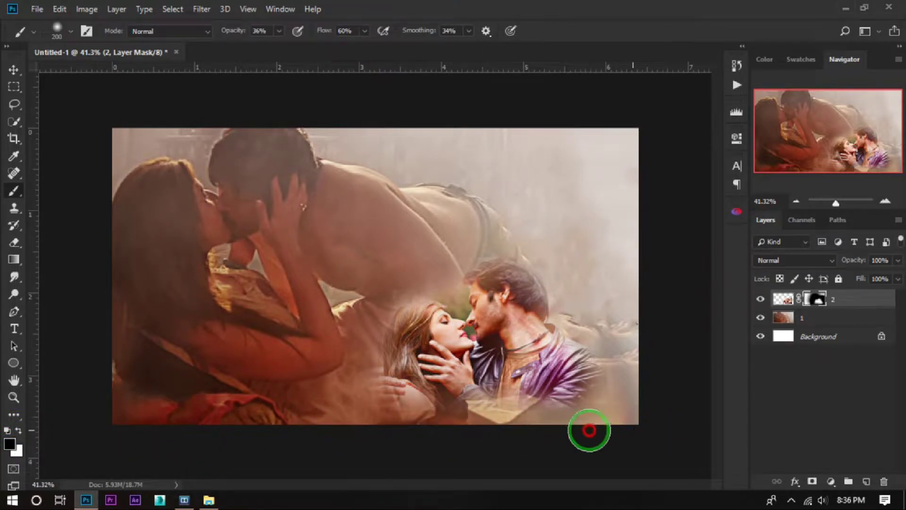
Step: Enlarge the masked couple photo on layer 2 slightly from its lower-right corner and deselect it
left_click(14, 70)
left_click_drag(610, 409, 619, 414)
left_click(601, 30)
left_click(655, 101)
Step: Stamp all visible layers into a new layer at the top of the stack and select that layer
scroll(374, 258, "down", 3)
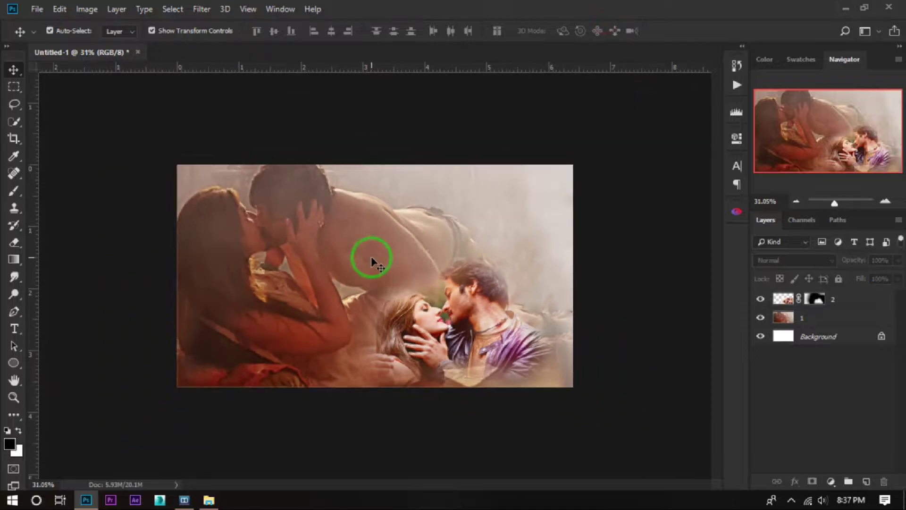
scroll(368, 258, "up", 2)
scroll(305, 253, "down", 1)
key("ctrl+alt+shift+e")
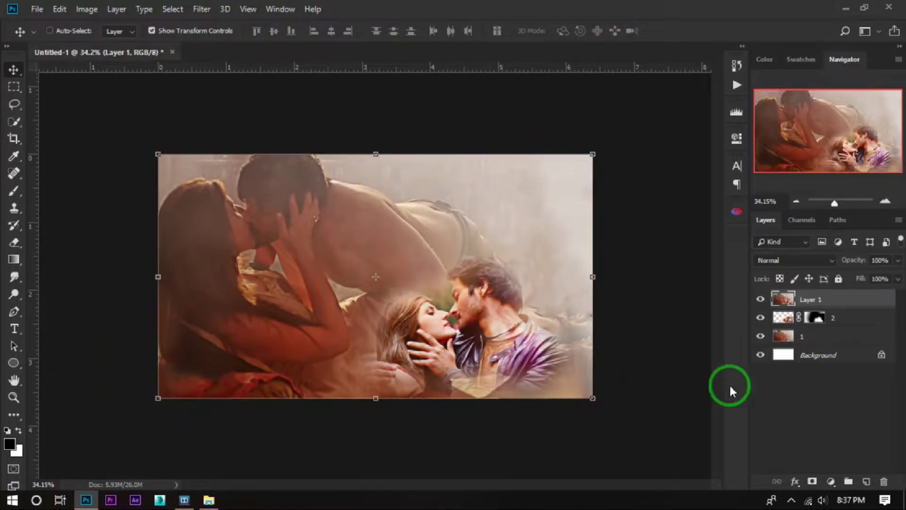
scroll(378, 269, "up", 1)
left_click(207, 8)
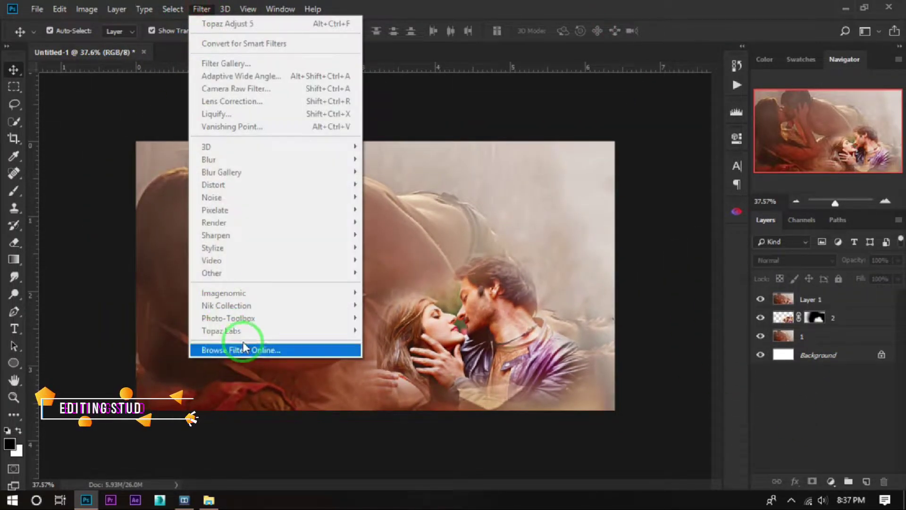
left_click(821, 299)
left_click(202, 9)
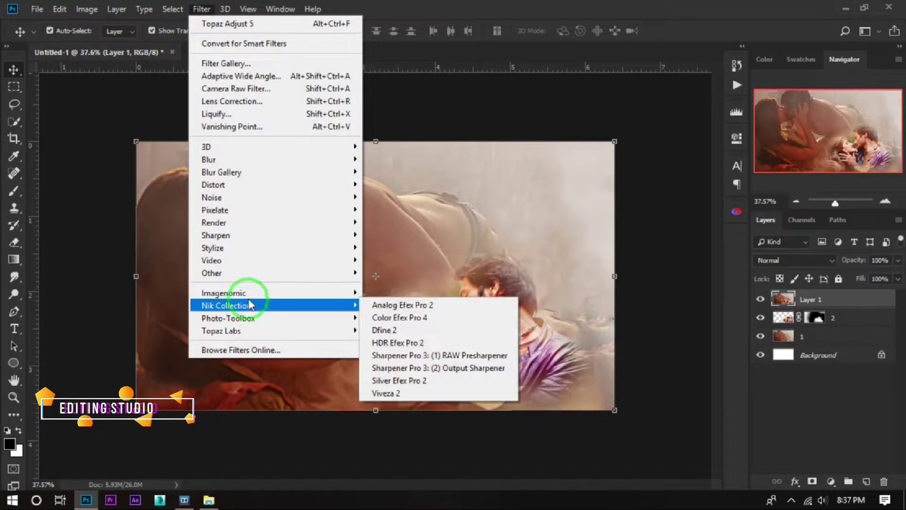
left_click(415, 380)
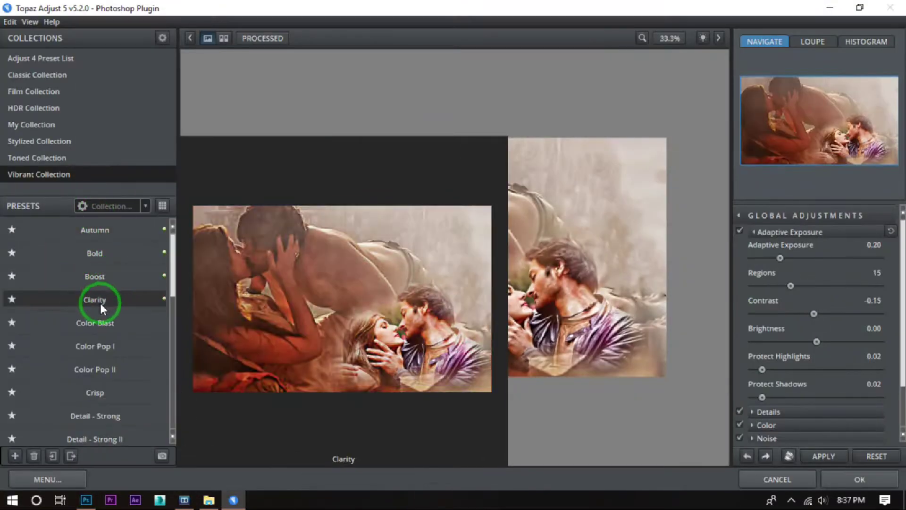
left_click(44, 107)
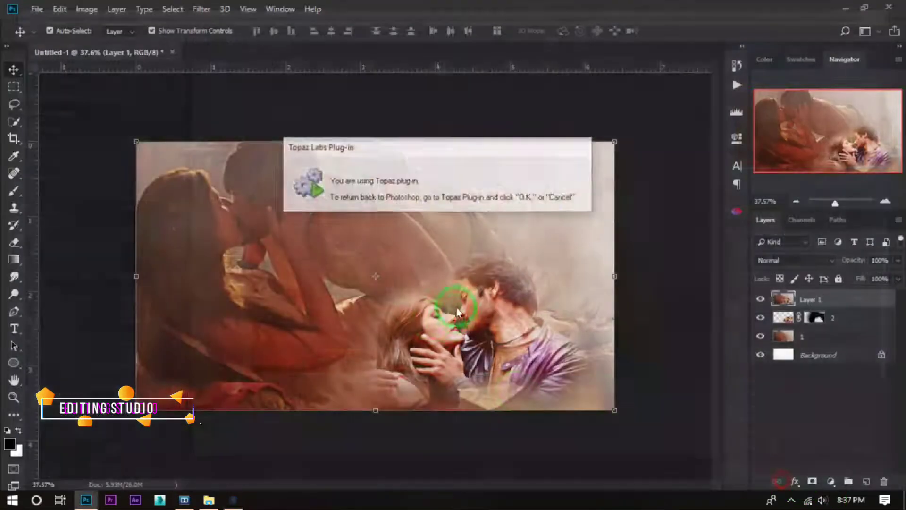
Step: Open the Camera Raw Filter on the merged layer and show its presets
left_click(202, 9)
left_click(310, 225)
key("ctrl+shift+a")
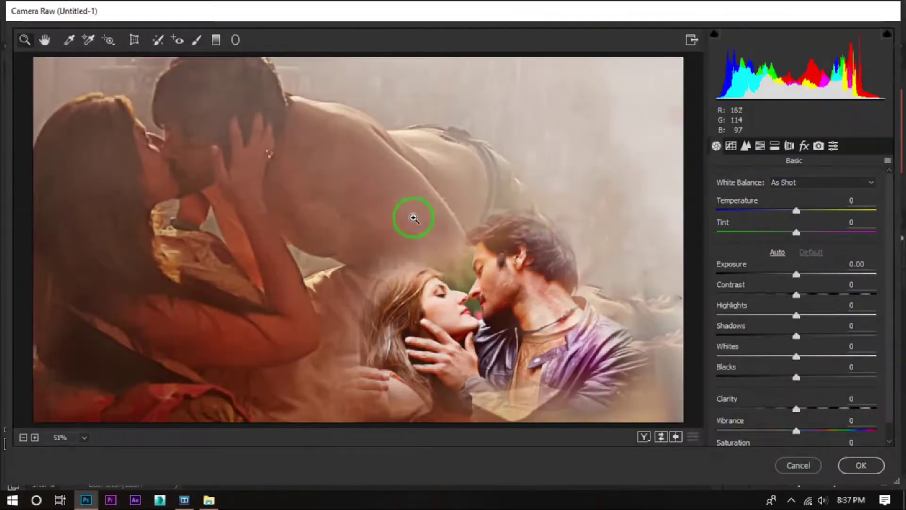
left_click(832, 146)
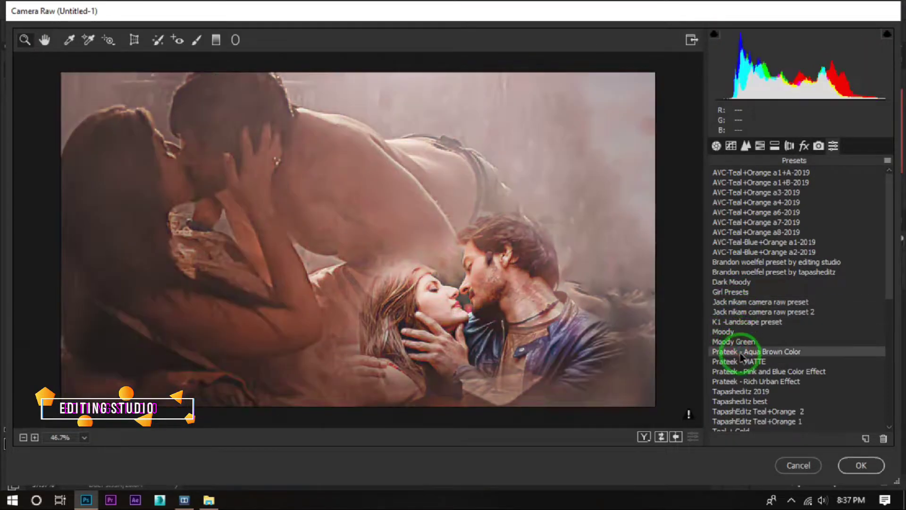
Step: Compare several colour presets on the image and apply the Pink and Blue Color Effect preset
scroll(740, 368, "down", 4)
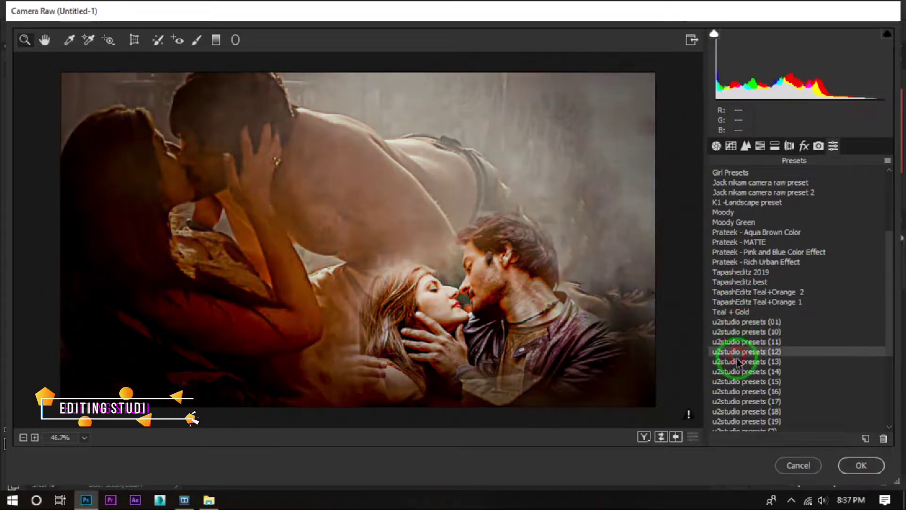
scroll(755, 312, "down", 2)
left_click(734, 381)
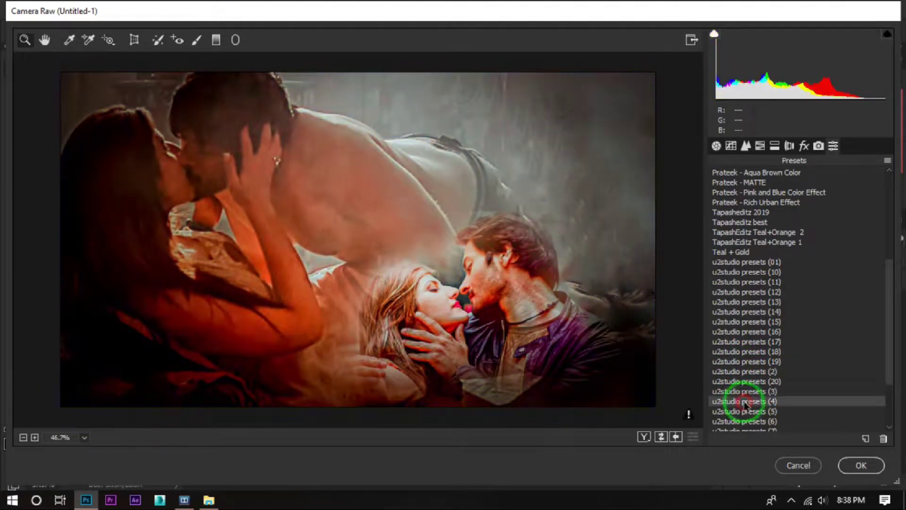
left_click(743, 421)
left_click(755, 192)
scroll(755, 193, "up", 5)
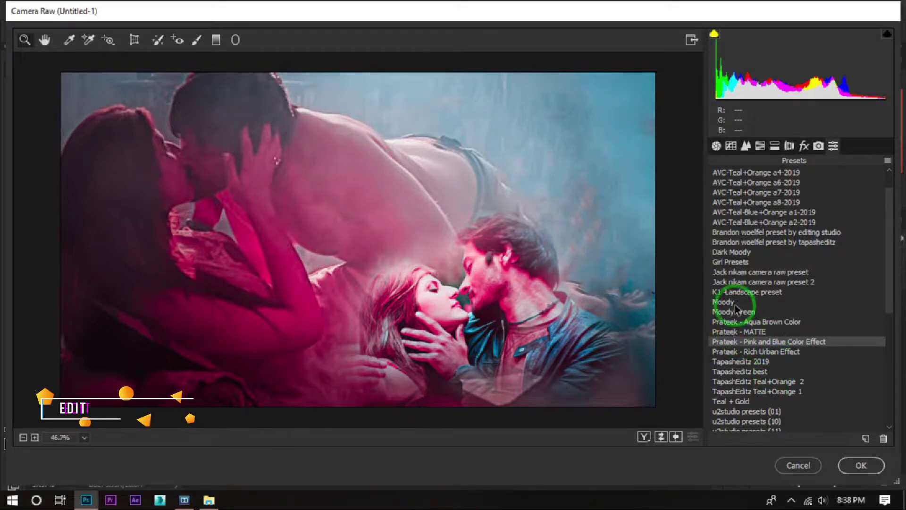
left_click(745, 242)
left_click(748, 236)
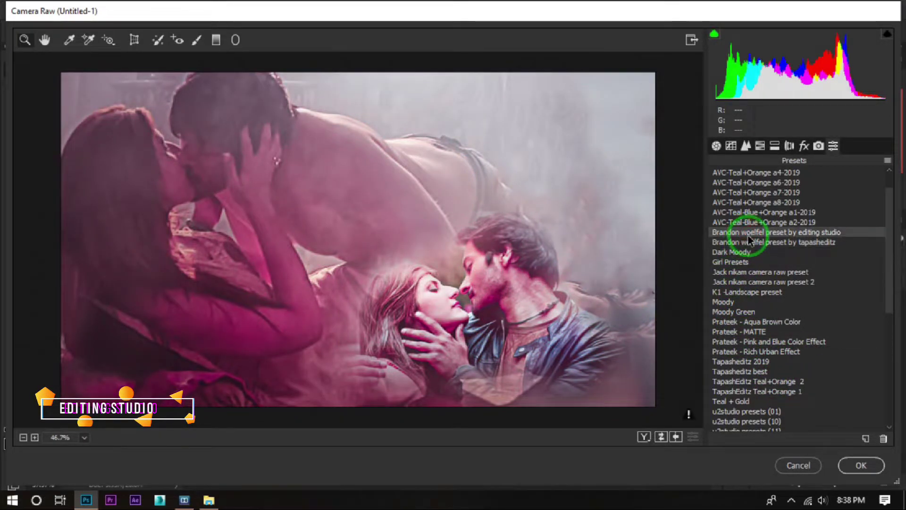
left_click(761, 341)
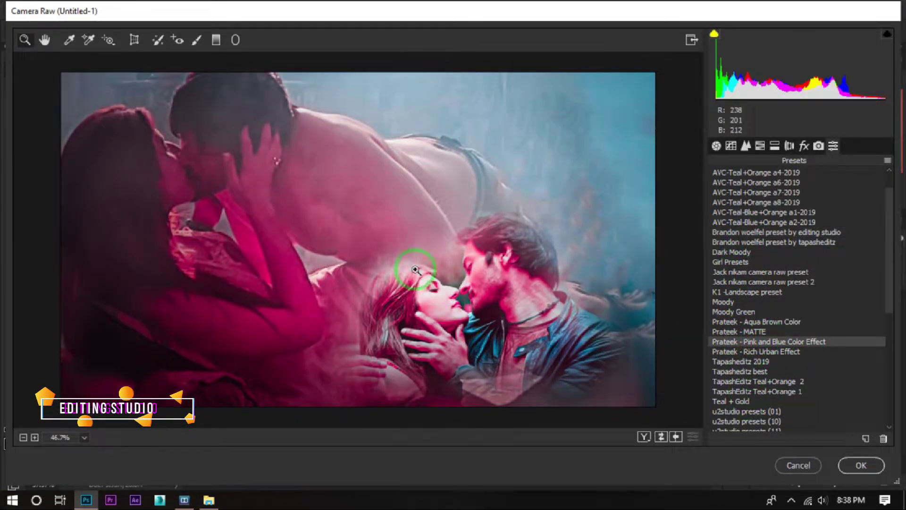
Step: Adjust the Basic tones to contrast +13, highlights -33 and blacks -39, and reduce the overall saturation
left_click(716, 146)
left_click(802, 293)
left_click_drag(760, 310, 746, 313)
left_click_drag(724, 348, 722, 431)
scroll(736, 429, "down", 1)
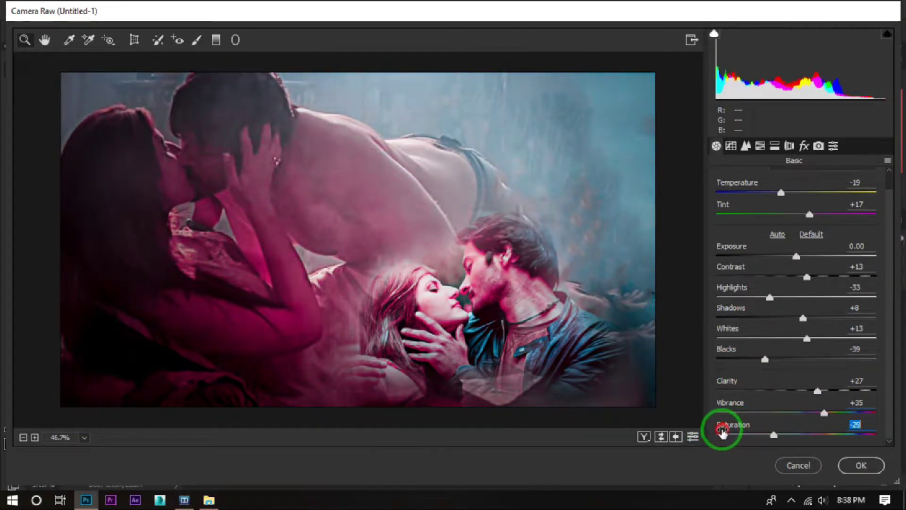
Step: Raise the luminance noise reduction to about 18 to smooth the image
left_click(731, 146)
left_click(745, 145)
left_click_drag(717, 309, 745, 312)
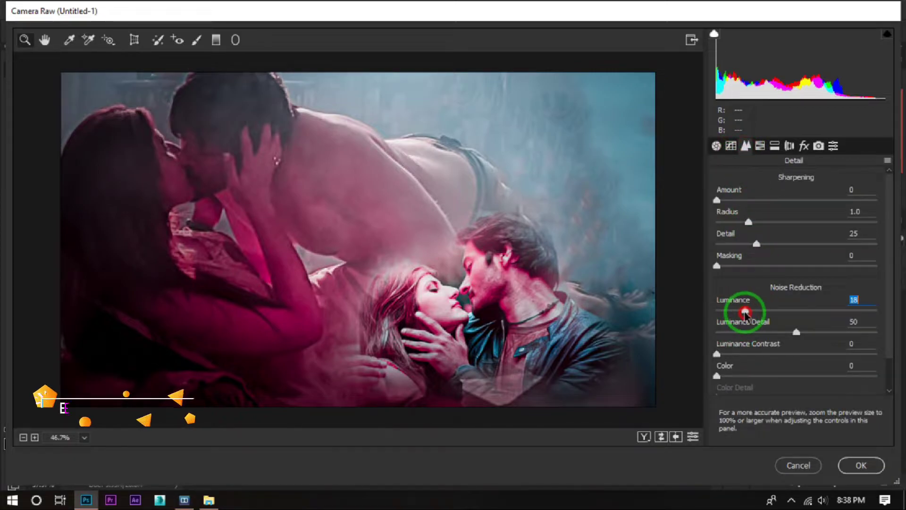
Step: Set the HSL saturation to +53 for magentas, +82 for purples and +28 for reds
left_click(759, 145)
left_click(771, 205)
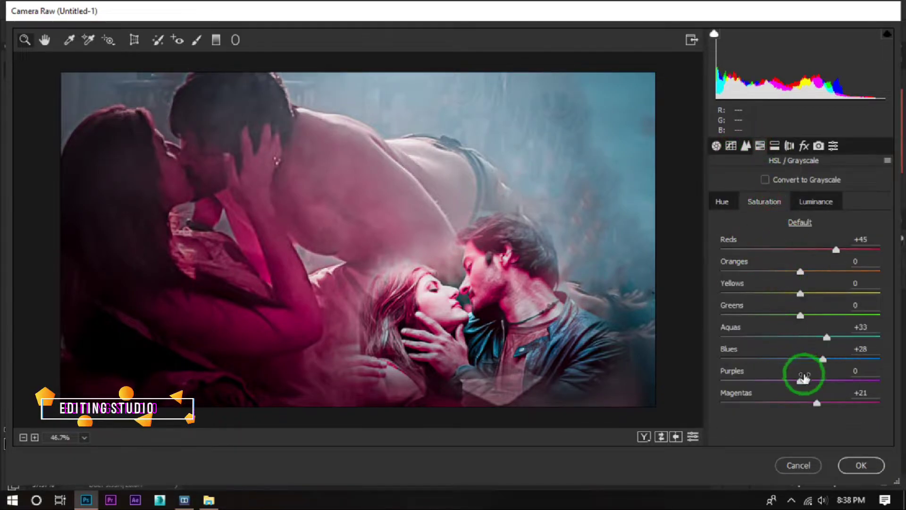
left_click_drag(733, 419, 840, 414)
left_click_drag(802, 385, 866, 373)
left_click_drag(840, 246, 823, 253)
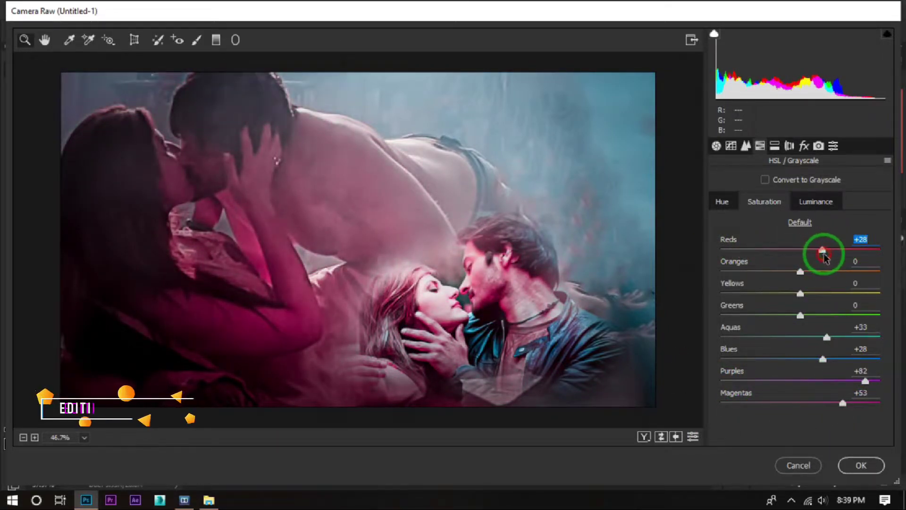
Step: Set Dehaze to +14 and add a post-crop vignette with amount -27, midpoint 0 and feather 91
left_click(806, 149)
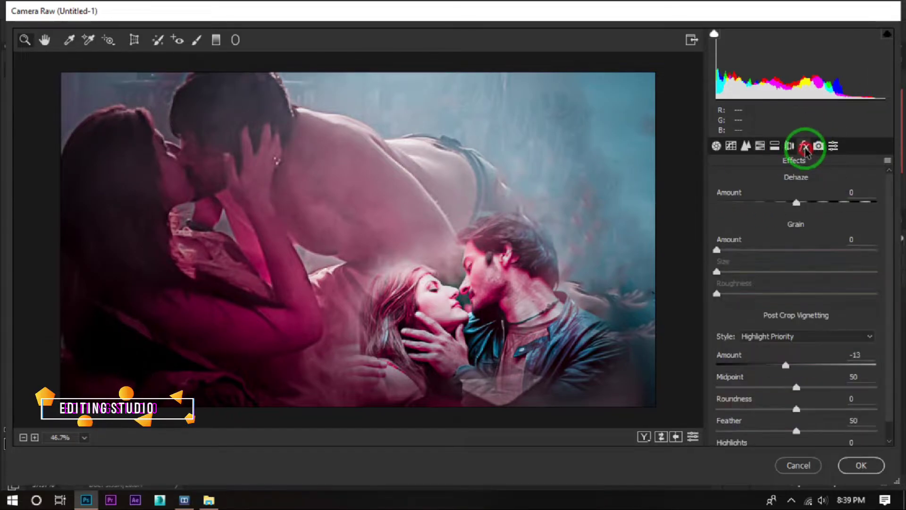
mouse_move(784, 197)
left_mouse_down()
mouse_move(805, 198)
mouse_move(797, 201)
left_mouse_up()
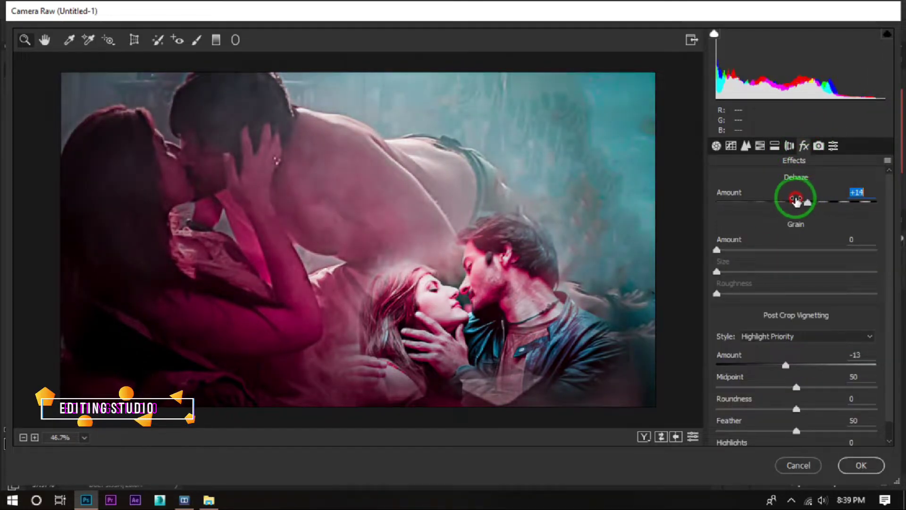
left_click_drag(785, 365, 693, 360)
left_click_drag(796, 387, 655, 398)
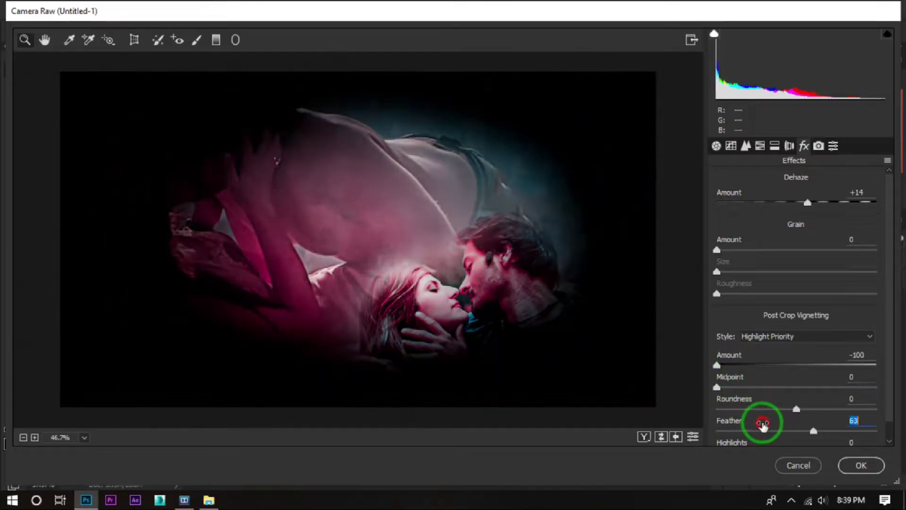
left_click_drag(760, 425, 777, 424)
left_click_drag(748, 360, 796, 367)
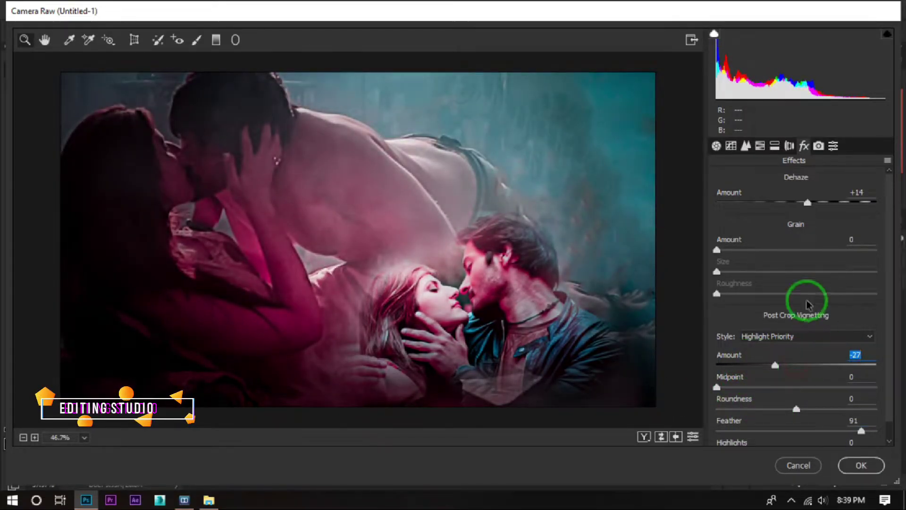
Step: Set the camera calibration's red primary to hue -47 and saturation -48
left_click(818, 145)
left_click(834, 266)
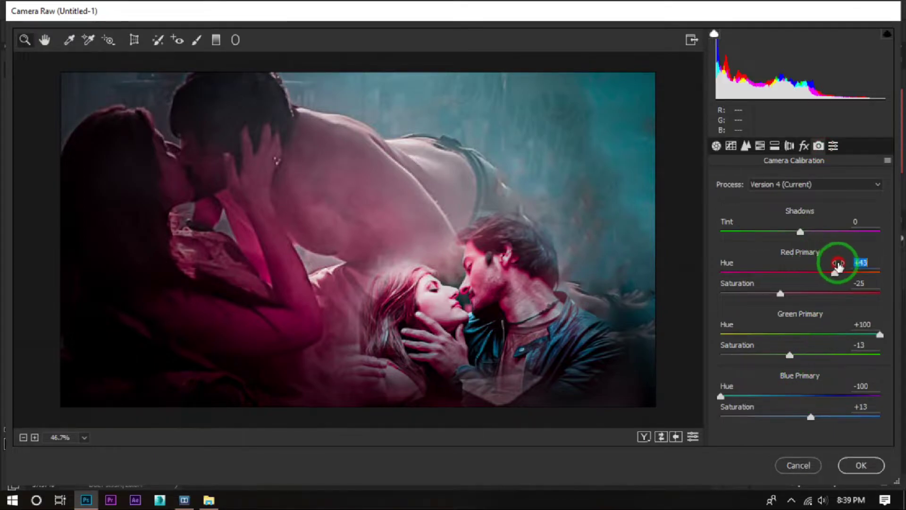
left_click_drag(766, 276, 767, 278)
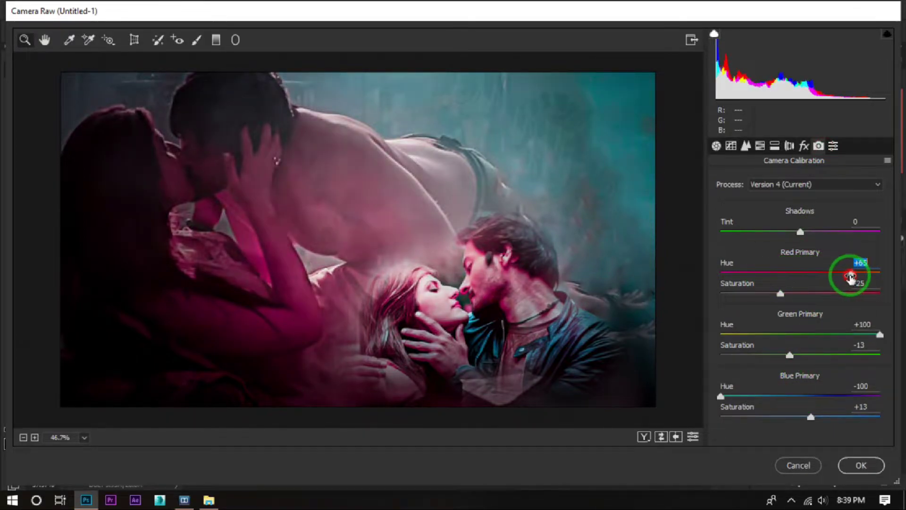
left_click_drag(829, 278, 752, 301)
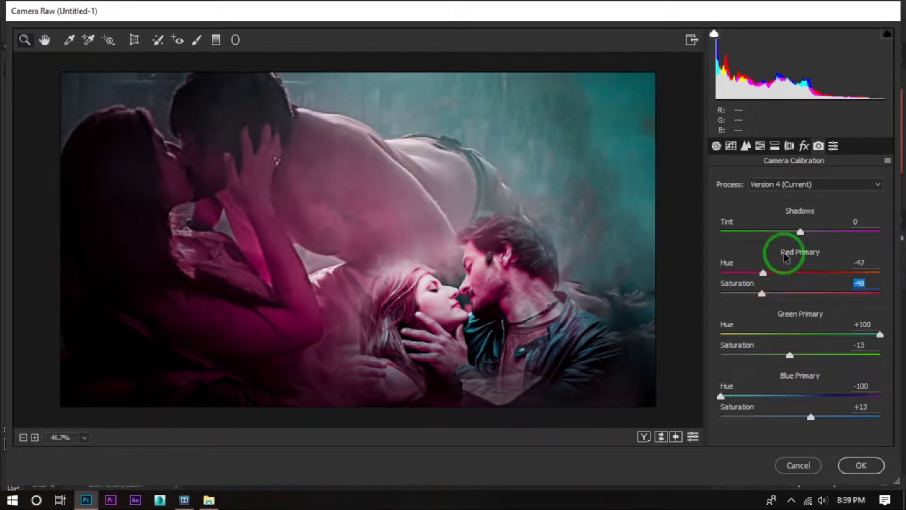
Step: Split-tone with highlights hue 308 and light saturation, shadows hue 183 and saturation about 25, and apply the Camera Raw grade
left_click(789, 145)
left_click(774, 146)
left_click_drag(730, 203, 856, 200)
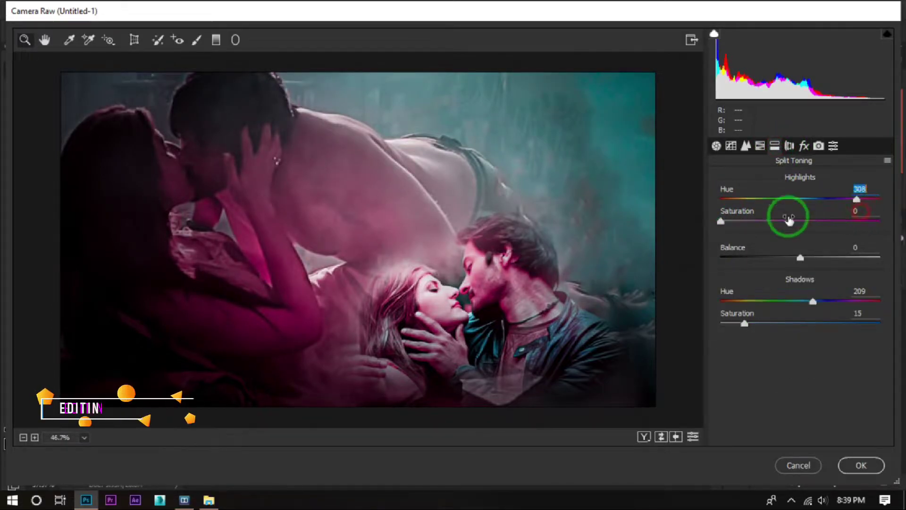
mouse_move(726, 229)
left_mouse_down()
mouse_move(764, 225)
mouse_move(742, 234)
left_mouse_up()
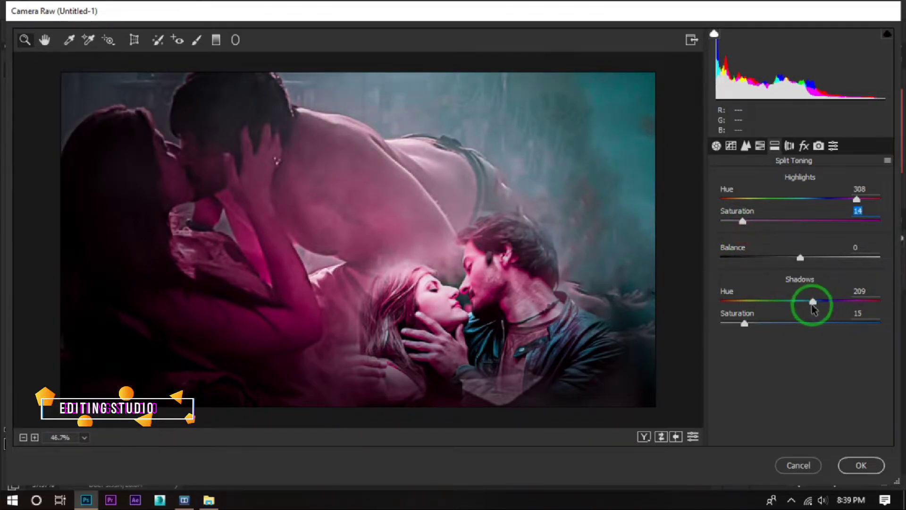
left_click_drag(745, 323, 767, 324)
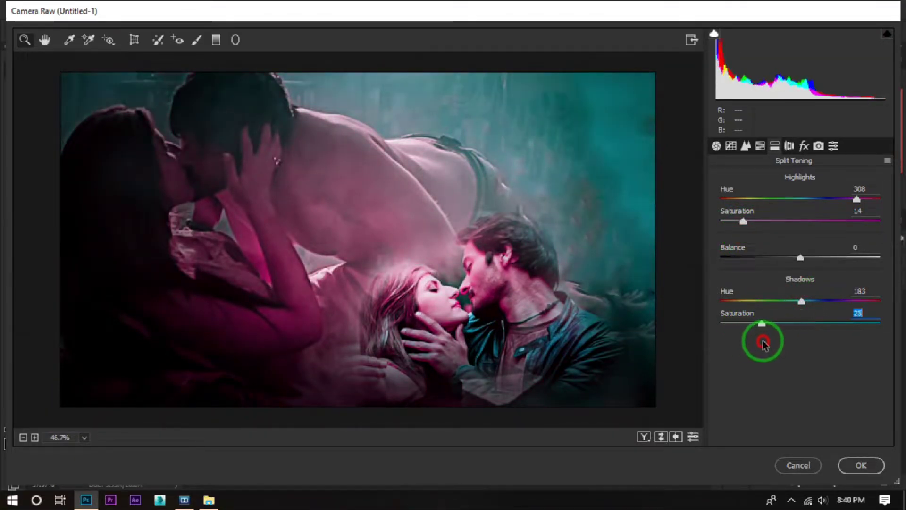
left_click_drag(763, 222, 751, 226)
left_click(861, 465)
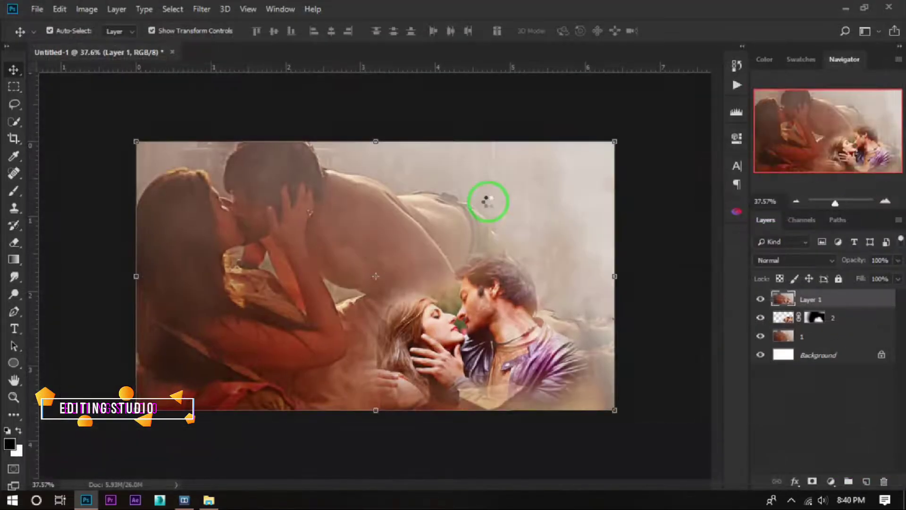
Step: Smooth the teal background beside and above the couples on Layer 1 using the Smudge tool at 15% strength with a large brush
left_click(15, 279)
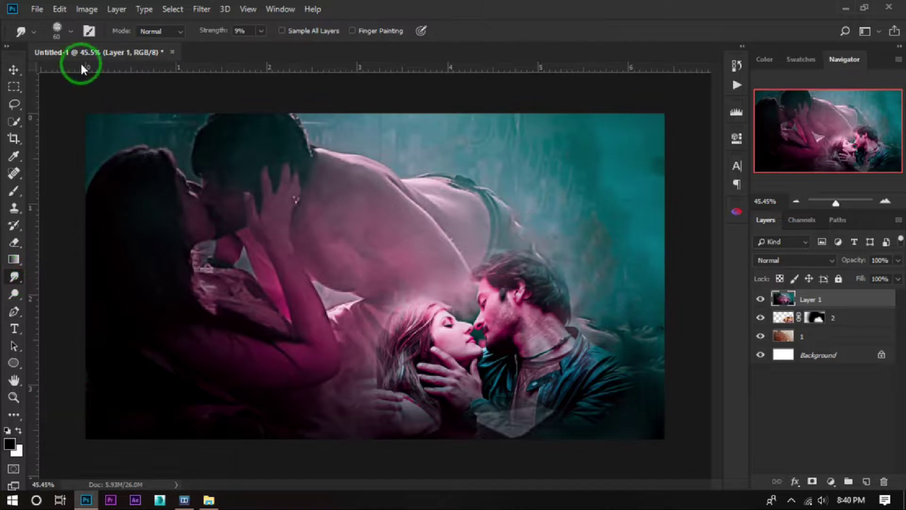
key("bracketright")
key("bracketright")
key("bracketright")
key("bracketright")
key("bracketright")
key("bracketright")
key("bracketright")
key("bracketright")
key("bracketright")
key("bracketright")
key("bracketright")
key("bracketright")
key("bracketright")
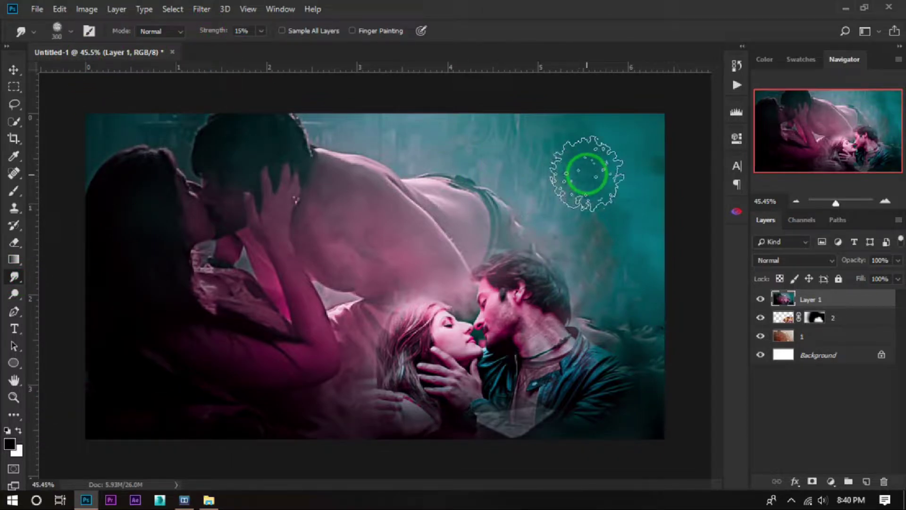
left_click_drag(597, 139, 619, 182)
key("bracketleft")
key("bracketleft")
left_click_drag(621, 226, 619, 306)
left_click_drag(528, 153, 479, 147)
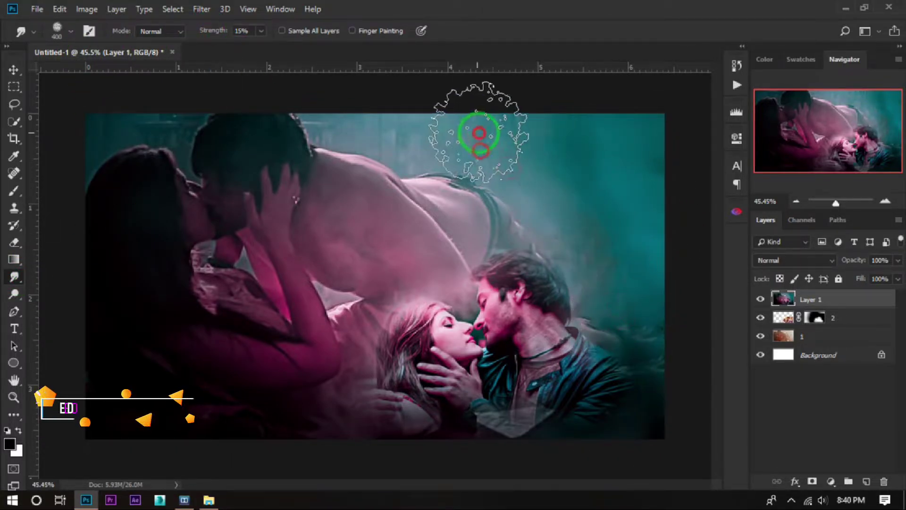
key("bracketleft")
key("bracketleft")
mouse_move(345, 133)
left_mouse_down()
mouse_move(450, 129)
mouse_move(483, 179)
left_mouse_up()
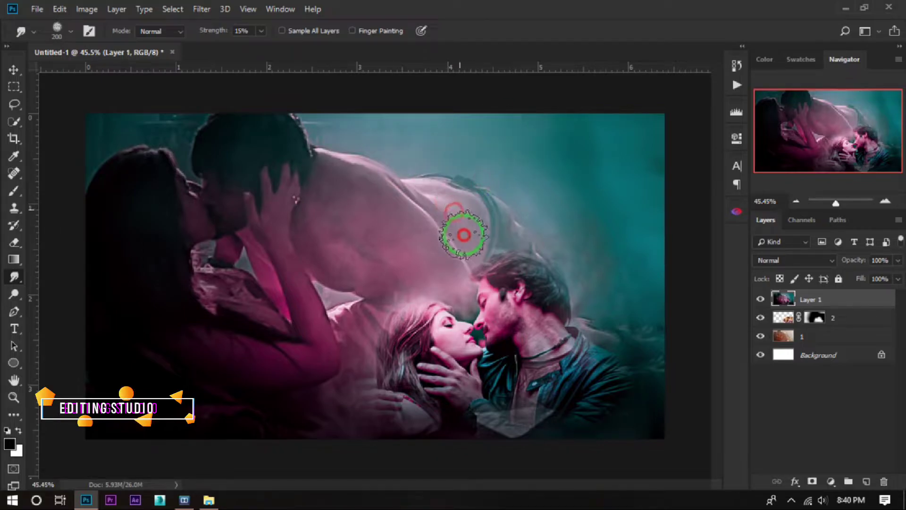
mouse_move(346, 191)
left_mouse_down()
mouse_move(340, 266)
mouse_move(329, 231)
mouse_move(309, 215)
mouse_move(280, 241)
mouse_move(278, 169)
mouse_move(276, 261)
mouse_move(310, 364)
mouse_move(268, 292)
mouse_move(302, 371)
mouse_move(134, 220)
mouse_move(148, 180)
mouse_move(111, 256)
mouse_move(151, 163)
mouse_move(84, 161)
mouse_move(173, 128)
mouse_move(225, 168)
mouse_move(259, 149)
mouse_move(189, 226)
mouse_move(141, 187)
left_mouse_up()
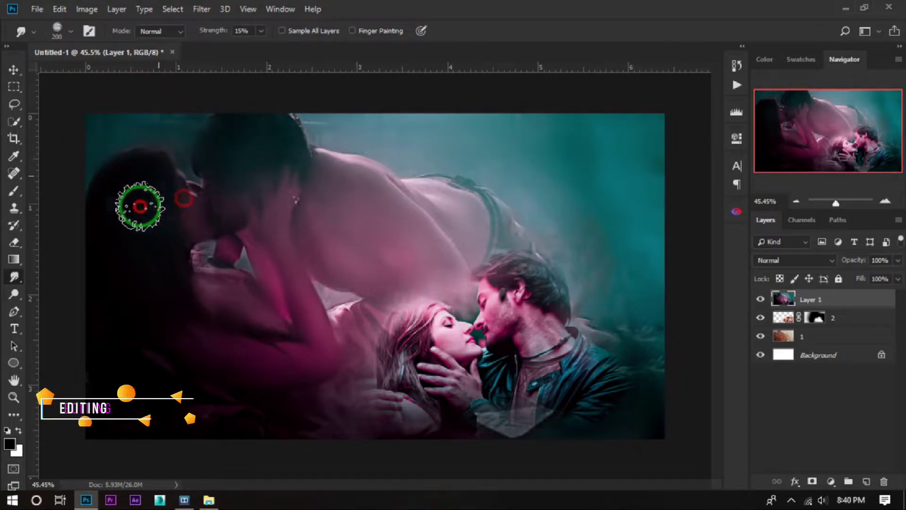
key("ctrl+alt+z")
key("ctrl+alt+z")
key("ctrl+alt+z")
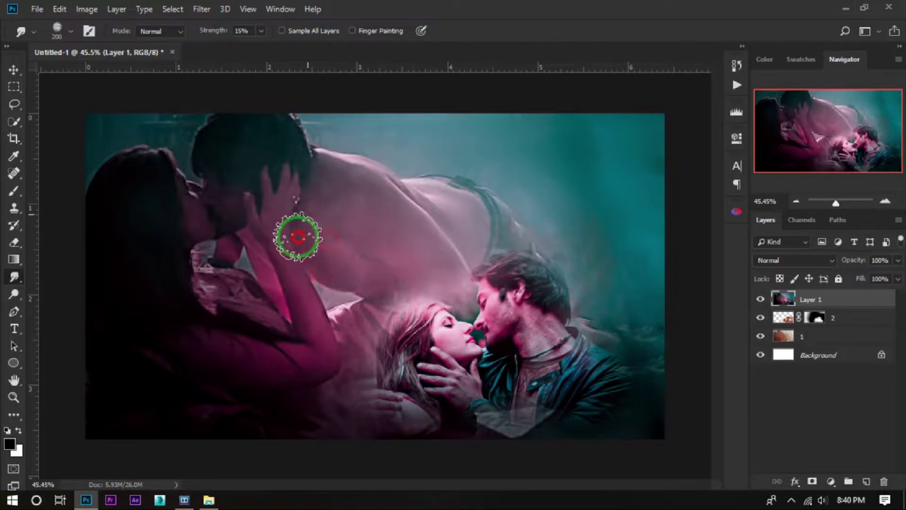
Step: Add the white text "PYAAR" over the middle of the image in Gotham Ultra Italic, 24.01 pt
scroll(384, 240, "down", 2)
left_click(14, 70)
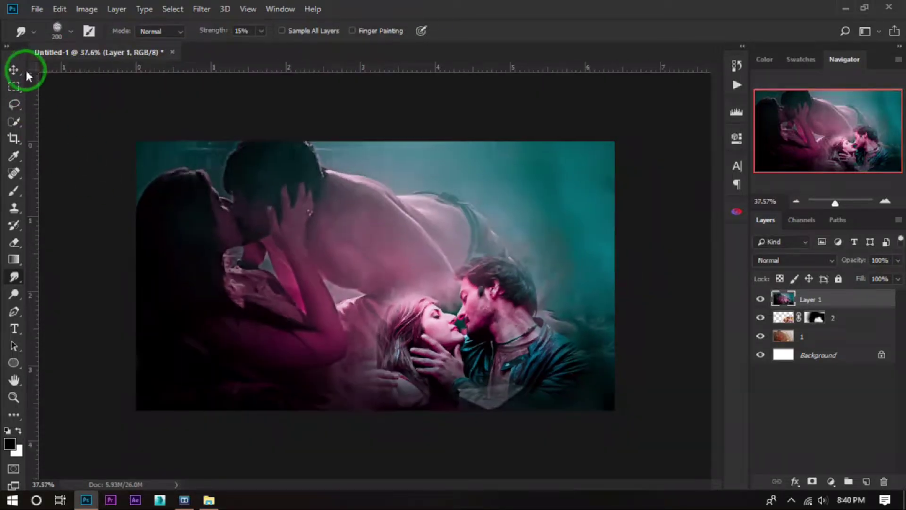
left_click(60, 201)
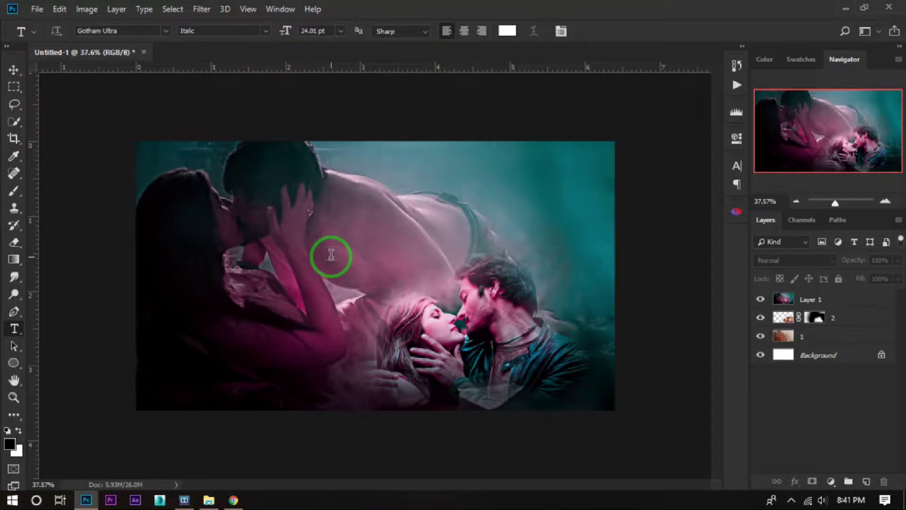
left_click(450, 260)
type("PYAAR")
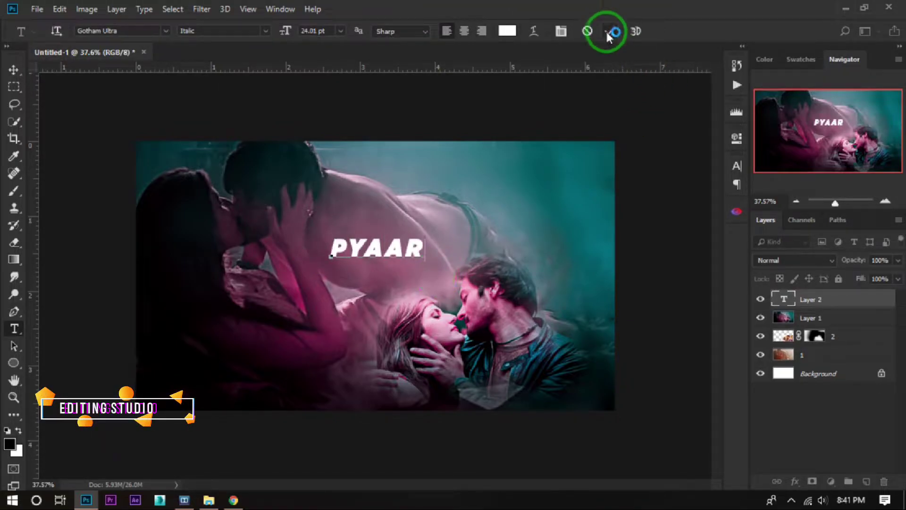
left_click(14, 70)
Step: Duplicate the PYAAR text layer, place the copy directly below it and change its text to "MANGA"
left_click_drag(839, 300, 867, 482)
left_click_drag(375, 251, 395, 278)
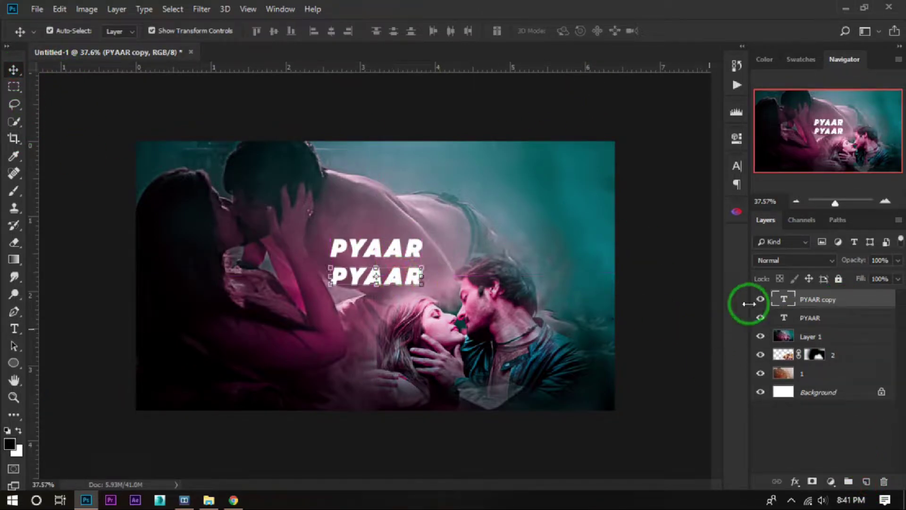
double_click(782, 300)
type("MANGA")
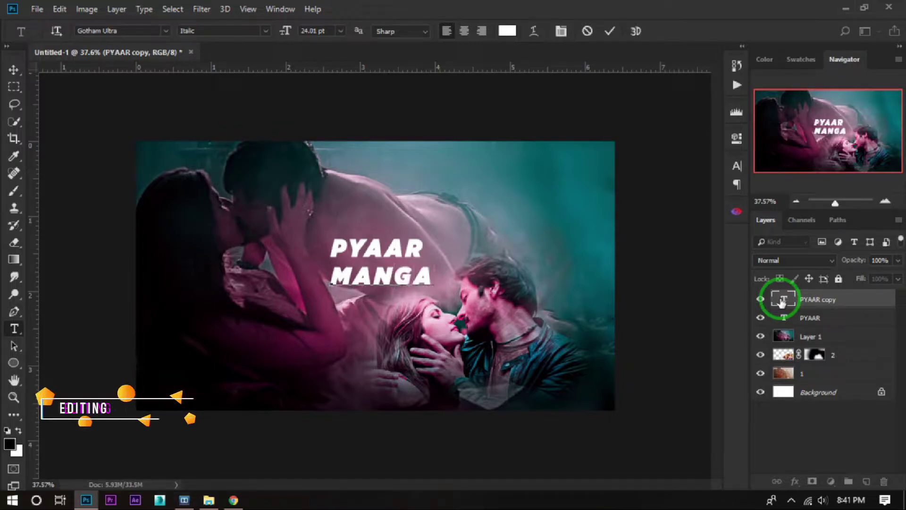
left_click(609, 31)
key("v")
Step: Duplicate the MANGA text layer, place the copy below it and change its text to "HAI"
left_click_drag(844, 303, 866, 481)
left_click_drag(405, 279, 406, 305)
double_click(784, 300)
type("HAI")
left_click(609, 31)
key("v")
Step: Move PYAAR, MANGA and HAI onto the teal area above the smaller couple, stacked and roughly centred on each other
left_click_drag(396, 246, 538, 173)
left_click_drag(401, 276, 540, 207)
left_click_drag(363, 310, 525, 245)
left_click(537, 178)
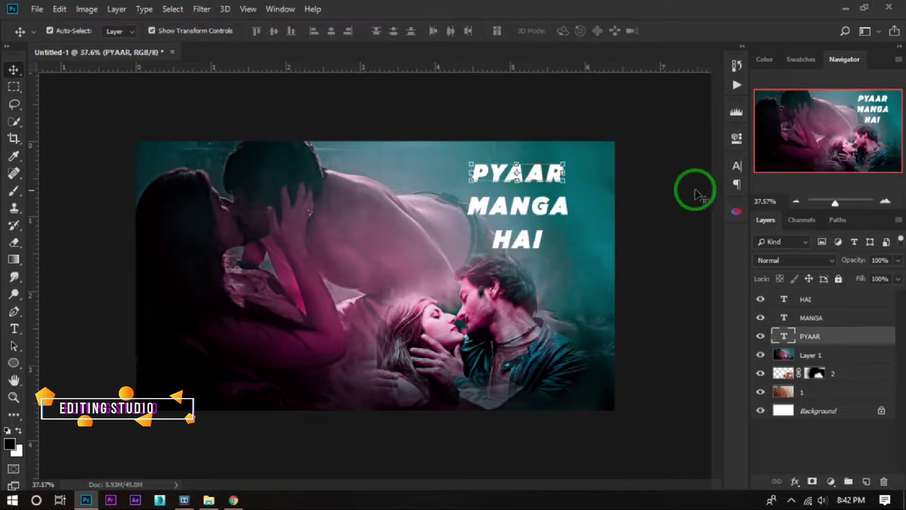
Step: Change the font of PYAAR, MANGA and HAI to ADAM.CG PRO
left_click(736, 138)
left_click(649, 220)
left_click(604, 286)
left_click(517, 211)
left_click(647, 220)
left_click(618, 250)
left_click(512, 240)
left_click(648, 220)
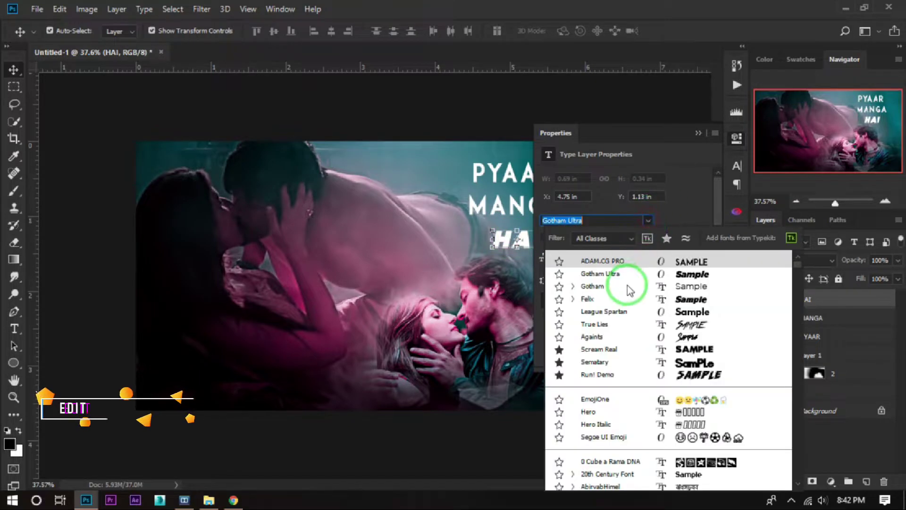
left_click(623, 258)
left_click(697, 133)
Step: Turn off faux bold for the HAI, MANGA and PYAAR text layers
left_click(736, 138)
left_click(736, 166)
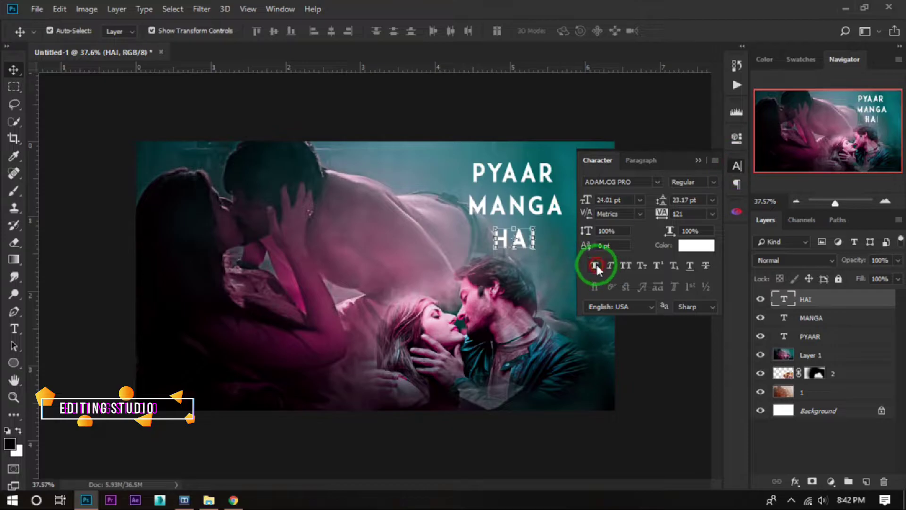
key("alt+bracketleft")
key("alt+bracketleft")
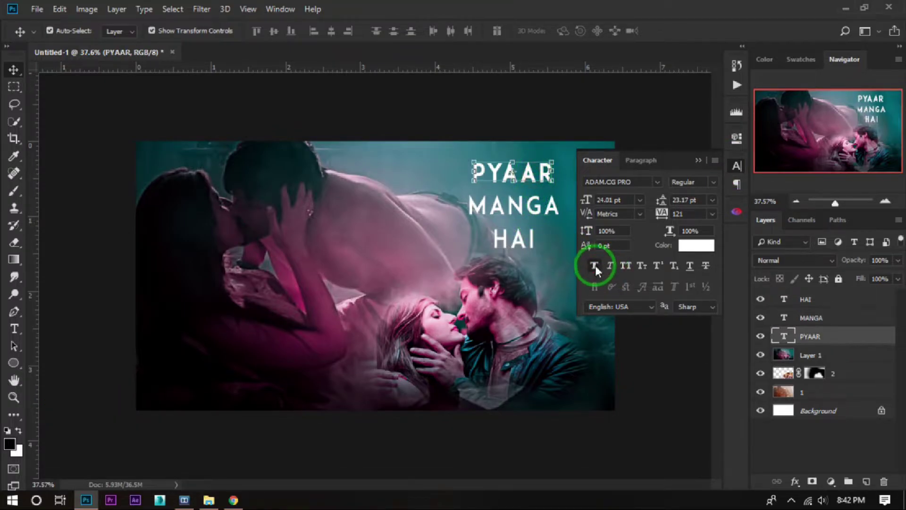
left_click(596, 267)
left_click(698, 160)
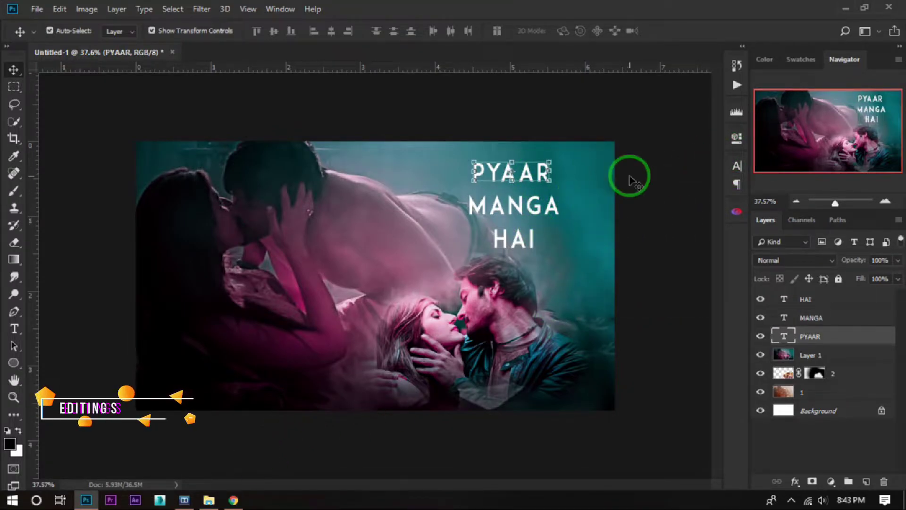
Step: Enlarge the three title words together to about 30.76 pt and confirm the transform
left_click(809, 302, "shift")
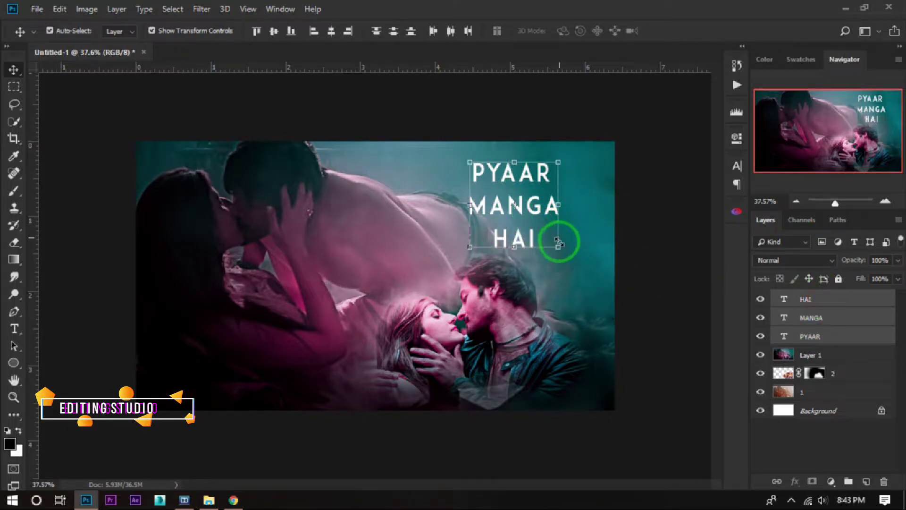
left_click_drag(557, 247, 575, 263)
left_click_drag(518, 146, 519, 157)
left_click(600, 31)
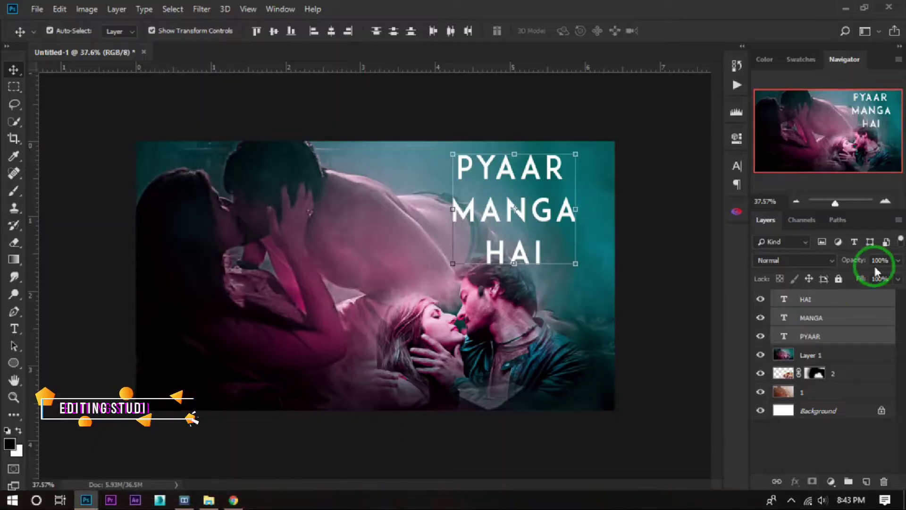
Step: Set the leading of the three title words to 8.68 pt
left_click(736, 138)
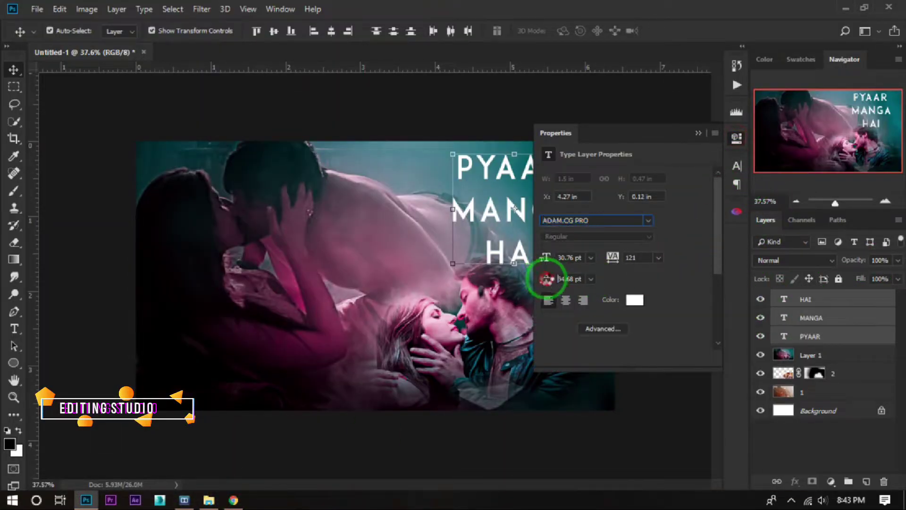
left_click_drag(545, 282, 526, 281)
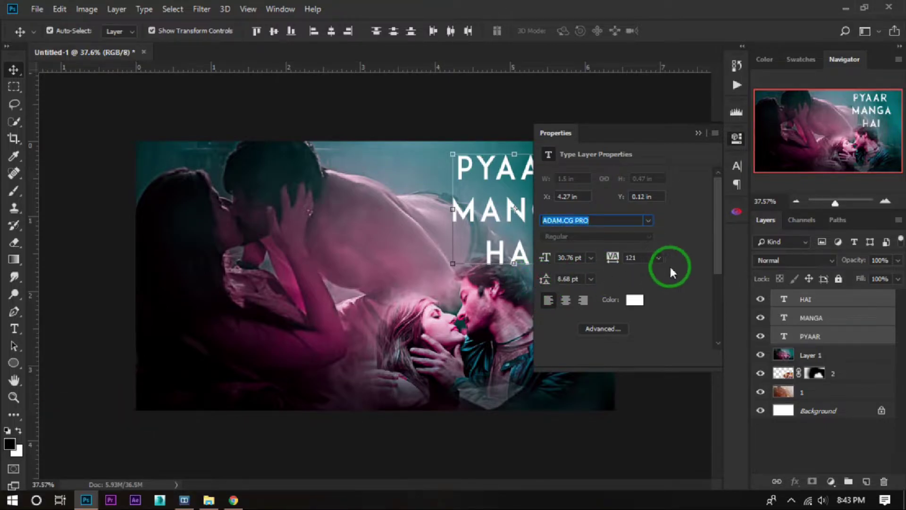
left_click(826, 299)
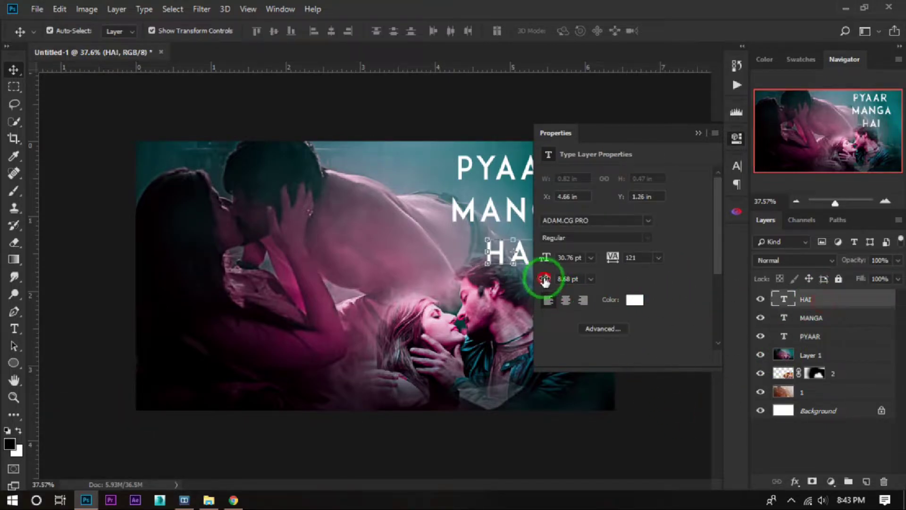
left_click(595, 386)
left_click(698, 133)
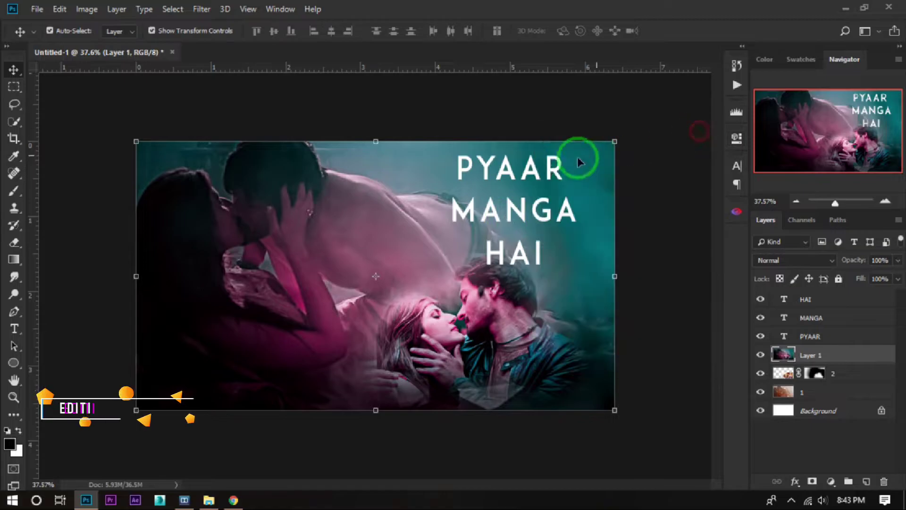
Step: Shift MANGA slightly towards the image's outer edge, then shrink PYAAR to about 71% and place it directly above MANGA
left_click(532, 168)
mouse_move(523, 212)
left_mouse_down()
mouse_move(524, 202)
mouse_move(529, 210)
left_mouse_up()
left_click_drag(518, 170, 537, 186)
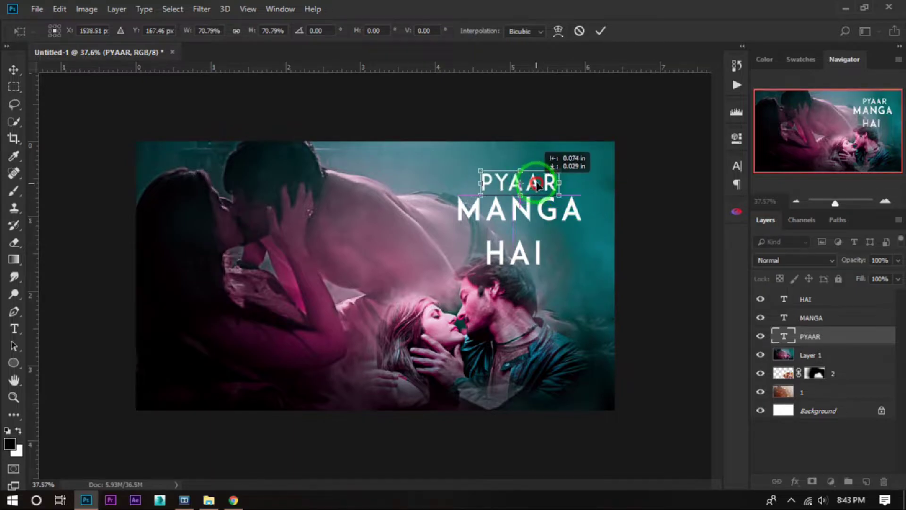
left_click(610, 32)
Step: Scale HAI down slightly and move it up close beneath MANGA, centred
left_click(538, 264)
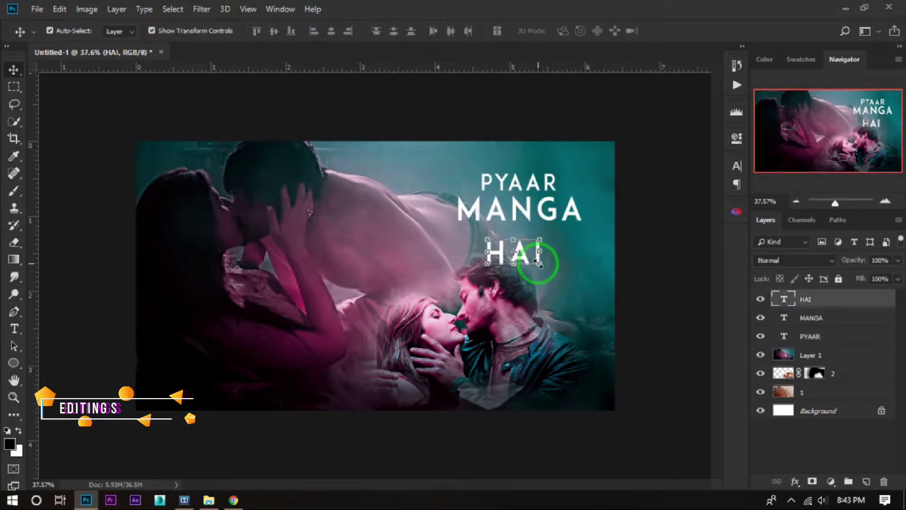
key("ctrl+t")
left_click_drag(545, 271, 542, 267)
left_click_drag(525, 260, 529, 245)
left_click(600, 30)
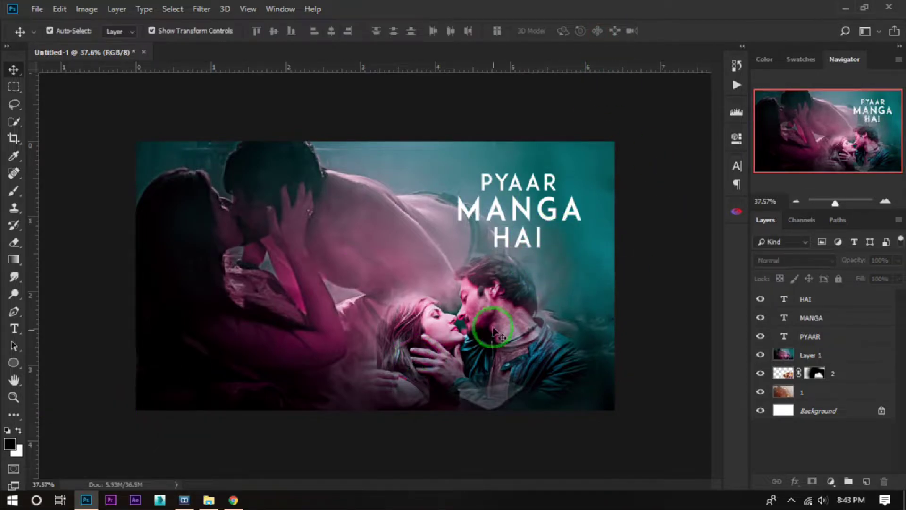
Step: Enlarge all three title words together, reposition them over the teal area above the smaller couple and deselect them
left_click(820, 336)
left_click(821, 298, "shift")
key("ctrl+t")
left_click_drag(582, 248, 597, 274)
left_click_drag(569, 204, 565, 221)
key("Return")
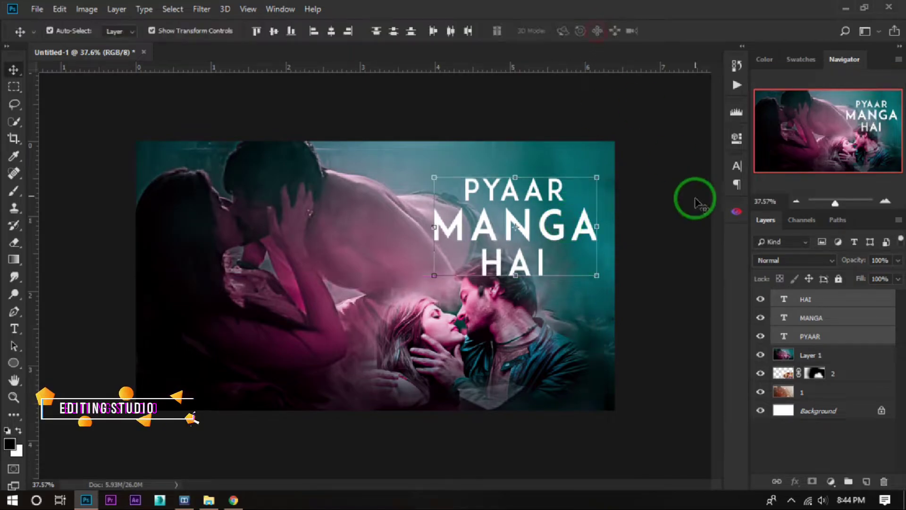
left_click(695, 197)
left_click(234, 499)
left_click(233, 500)
Step: Enlarge PYAAR slightly so it sits closer above MANGA, and nudge HAI down a little to even the spacing
left_click(521, 189)
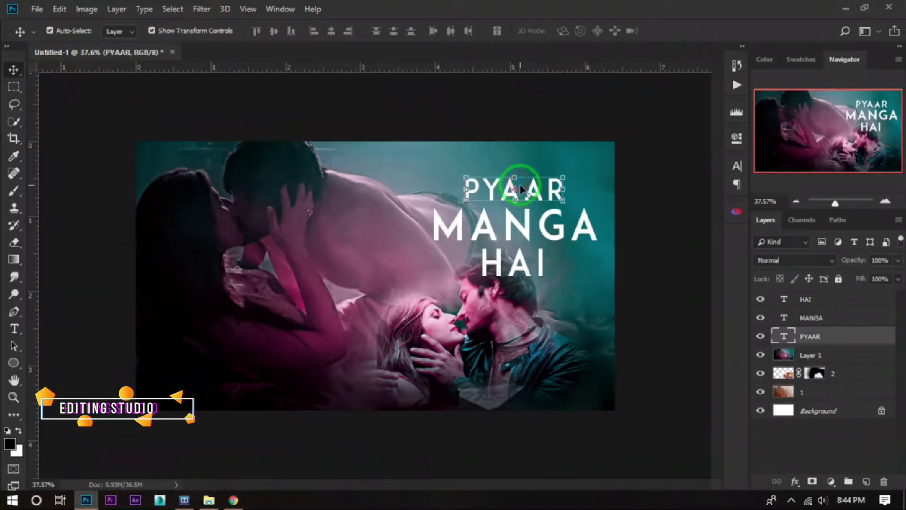
left_click_drag(564, 202, 545, 186)
left_click(600, 30)
left_click(659, 189)
left_click(653, 204)
left_click_drag(522, 263, 521, 265)
left_click(660, 267)
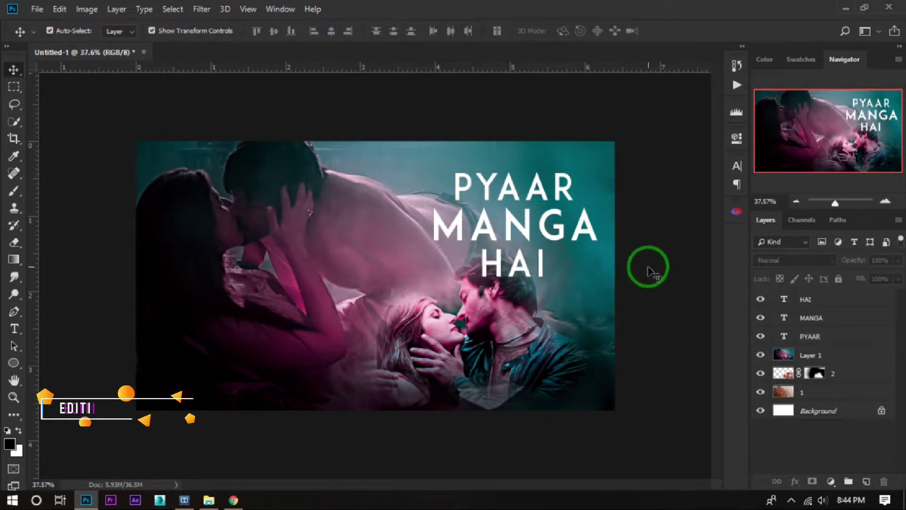
Step: Add a drop shadow to the PYAAR text and set its size to 6 px
left_click(571, 206)
left_click(795, 480)
left_click(810, 476)
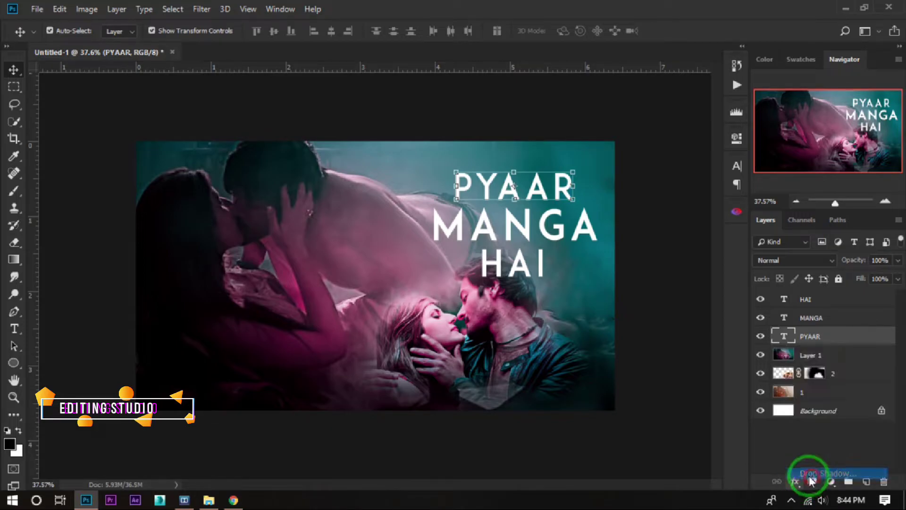
left_click_drag(580, 146, 768, 153)
left_click_drag(825, 265, 822, 294)
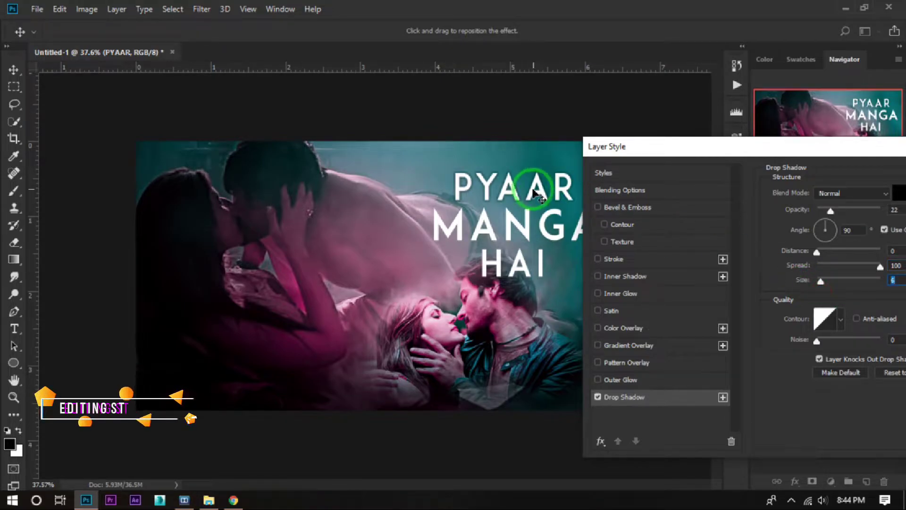
scroll(509, 189, "up", 5)
left_click_drag(509, 190, 410, 224)
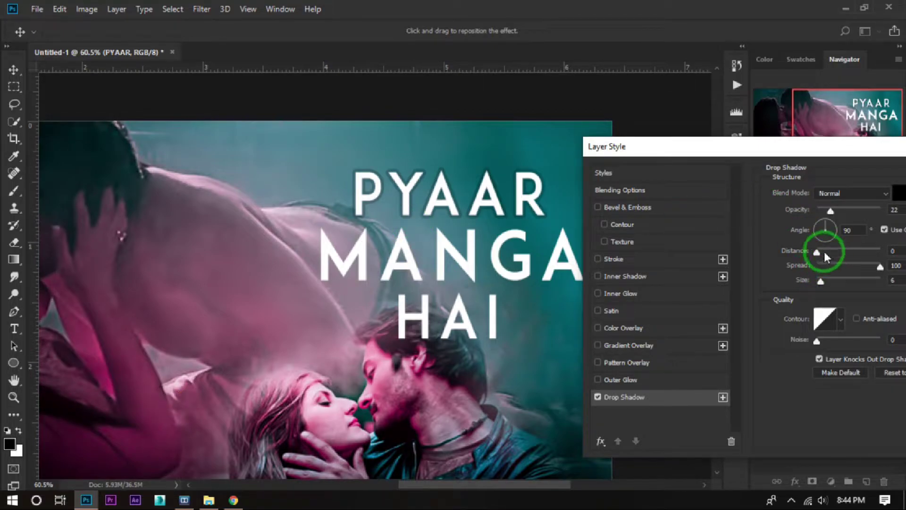
Step: Set PYAAR's drop shadow to 100% opacity, 115° angle, 6 px distance and 0 px size, and apply it
left_click_drag(826, 212, 886, 210)
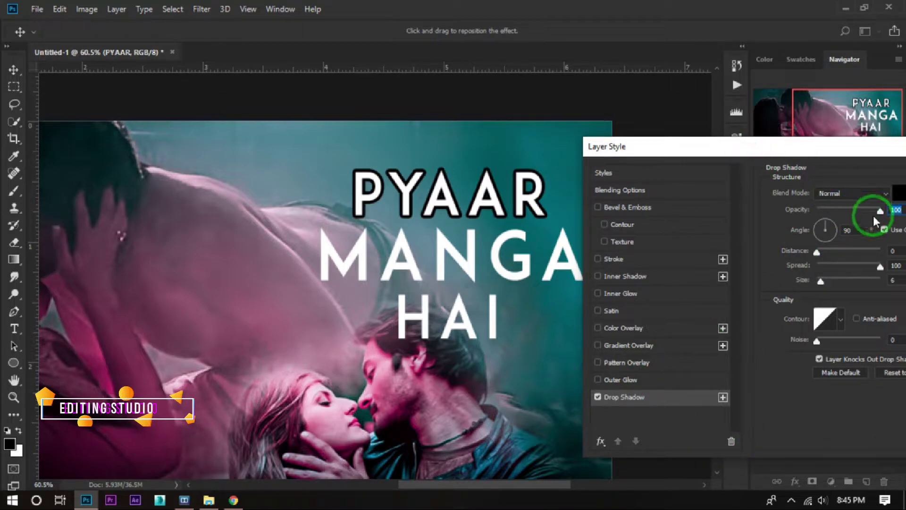
left_click_drag(819, 257, 762, 257)
mouse_move(815, 269)
left_mouse_down()
mouse_move(821, 247)
mouse_move(816, 283)
left_mouse_up()
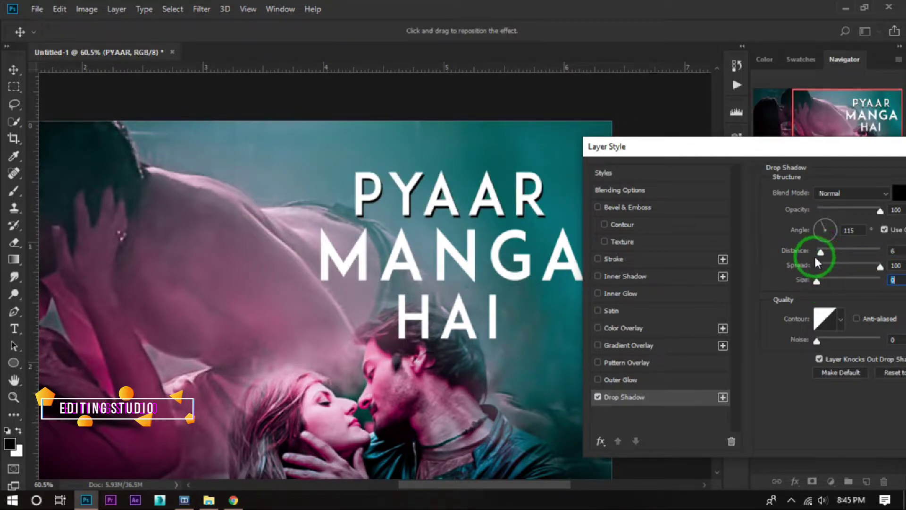
left_click(820, 255)
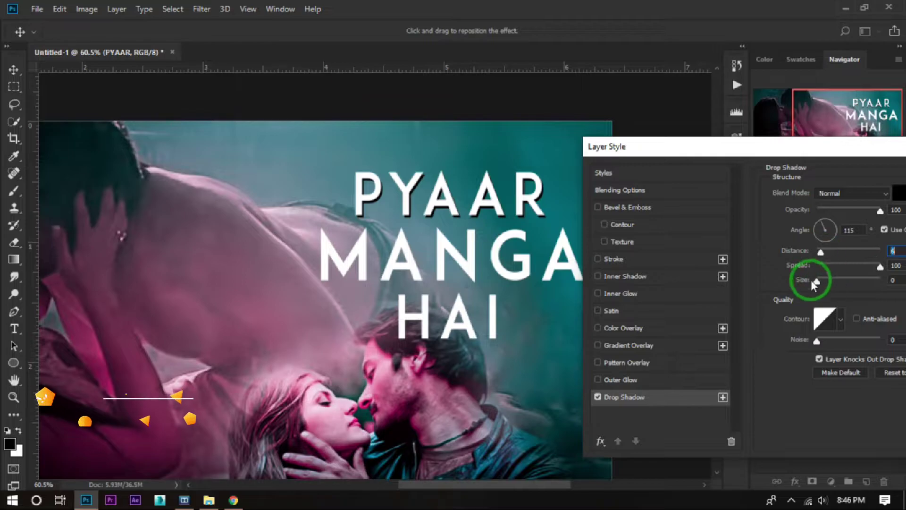
left_click_drag(859, 149, 685, 151)
left_click(855, 178)
Step: Apply a drop shadow to the MANGA text with the same settings as PYAAR's
left_click(516, 257)
left_click(795, 481)
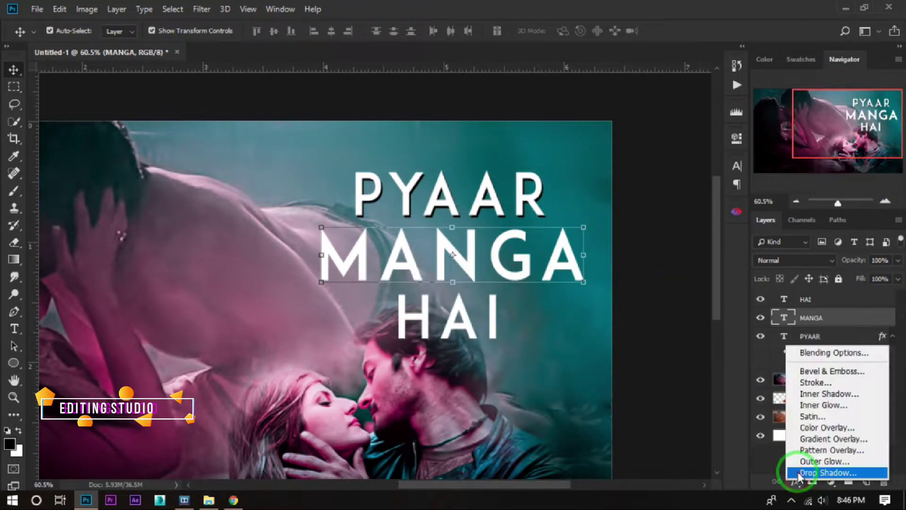
left_click(802, 492)
left_click(854, 179)
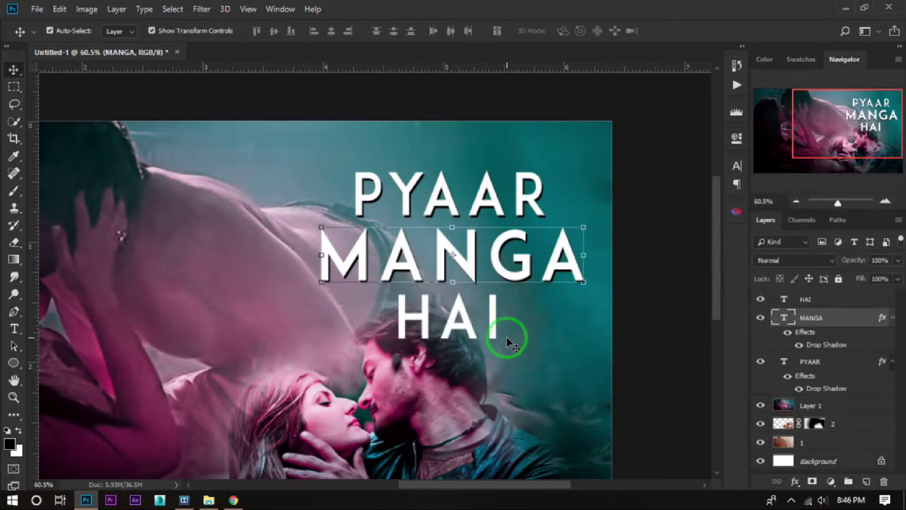
Step: Increase the distance of MANGA's drop shadow to about 11 px
double_click(809, 345)
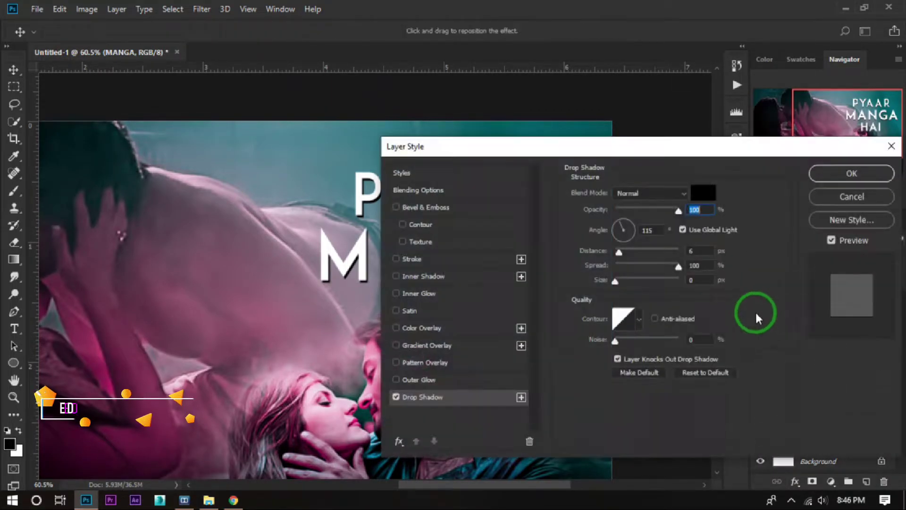
left_click_drag(548, 153, 754, 151)
left_click_drag(823, 250, 827, 252)
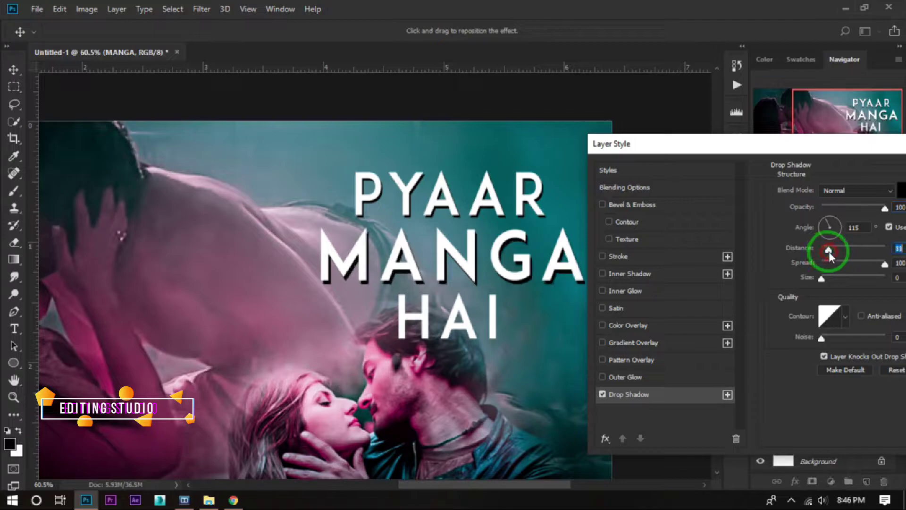
left_click_drag(864, 144, 732, 157)
left_click(890, 184)
Step: Add a matching hard drop shadow to the HAI text, adjust its distance slightly and deselect the text
left_click(449, 324)
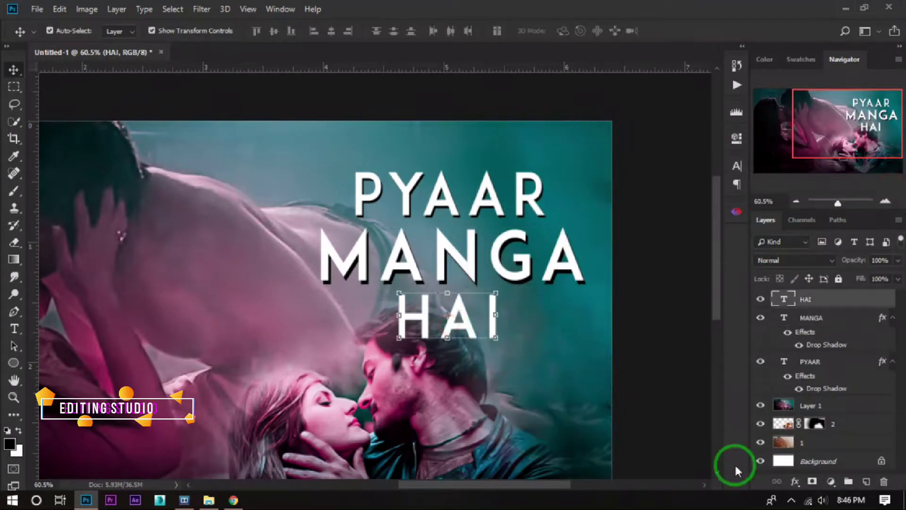
left_click(795, 480)
left_click(803, 472)
left_click_drag(592, 157, 823, 158)
left_click_drag(829, 261, 831, 265)
left_click_drag(771, 159, 568, 177)
left_click(841, 198)
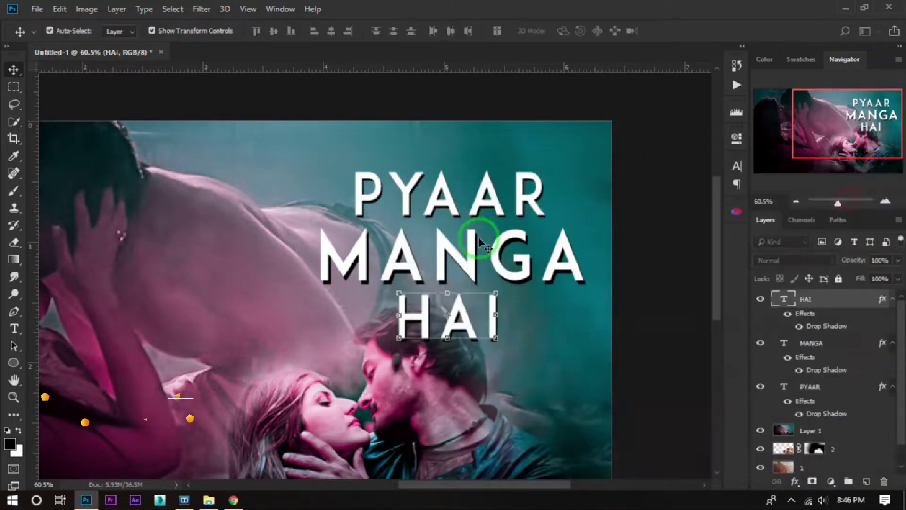
scroll(500, 246, "down", 4)
left_click(644, 249)
scroll(429, 213, "up", 3)
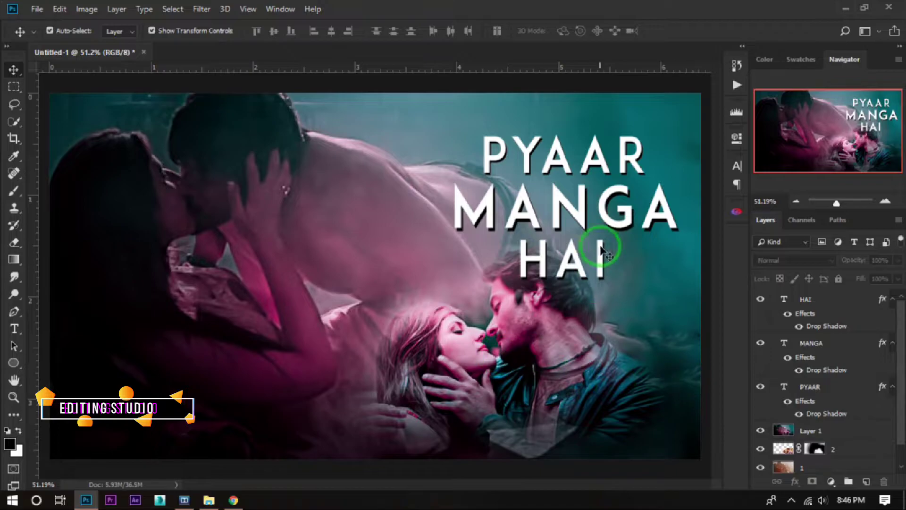
Step: Select the HAI, MANGA and PYAAR layers together and collapse their effects lists
left_click(831, 303)
left_click(832, 347, "ctrl")
left_click(830, 369, "ctrl")
left_click(822, 384, "ctrl")
left_click(830, 344, "ctrl")
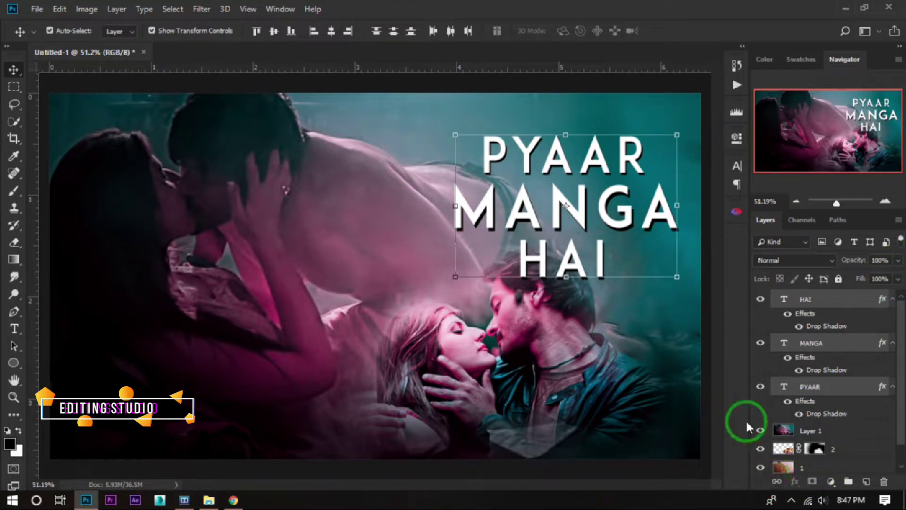
left_click(892, 300, "alt")
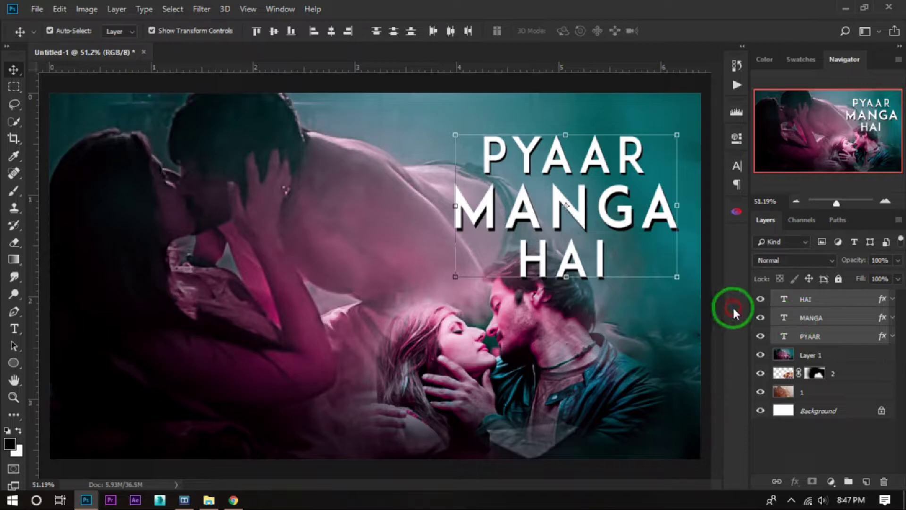
Step: Add a white outside stroke of 1 px at 100% opacity to the HAI text
left_click(829, 302)
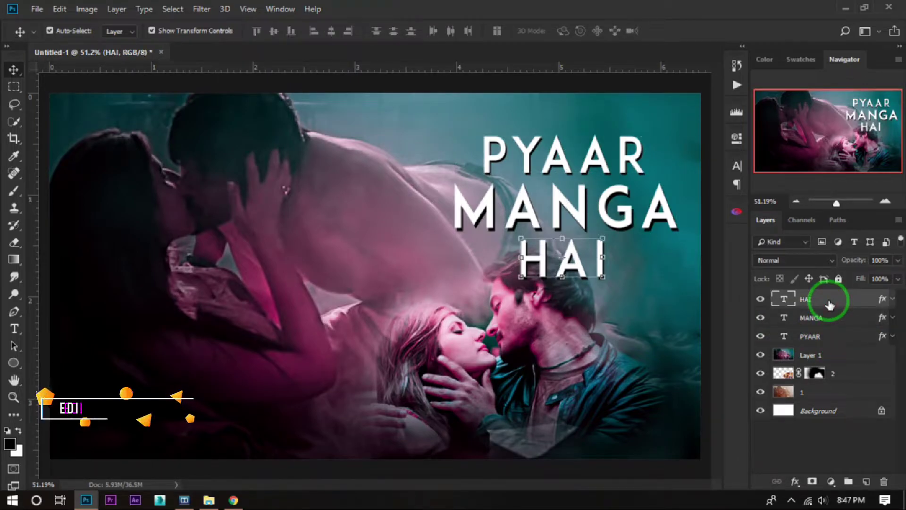
left_click(795, 481)
left_click(803, 375)
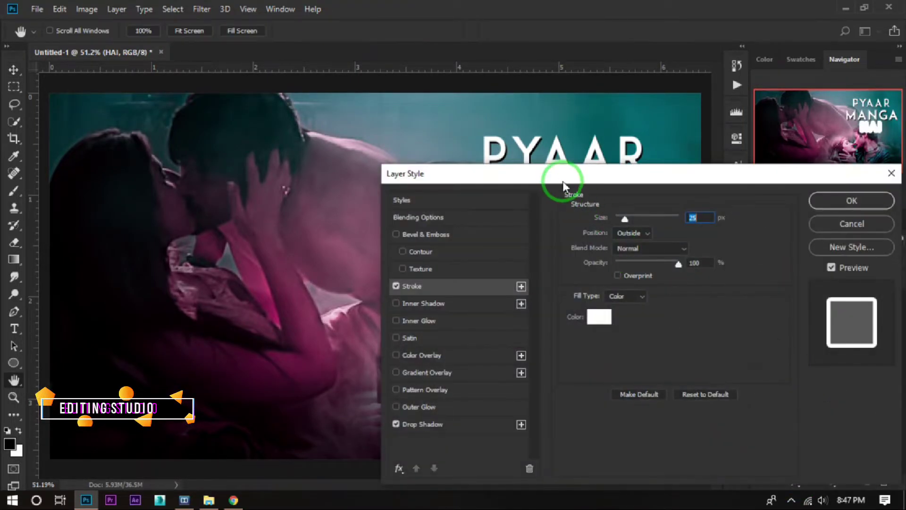
left_click_drag(563, 184, 709, 211)
scroll(602, 151, "up", 5)
left_click_drag(602, 151, 427, 145)
scroll(351, 313, "up", 5)
left_click_drag(351, 313, 354, 271)
left_click_drag(774, 249, 763, 249)
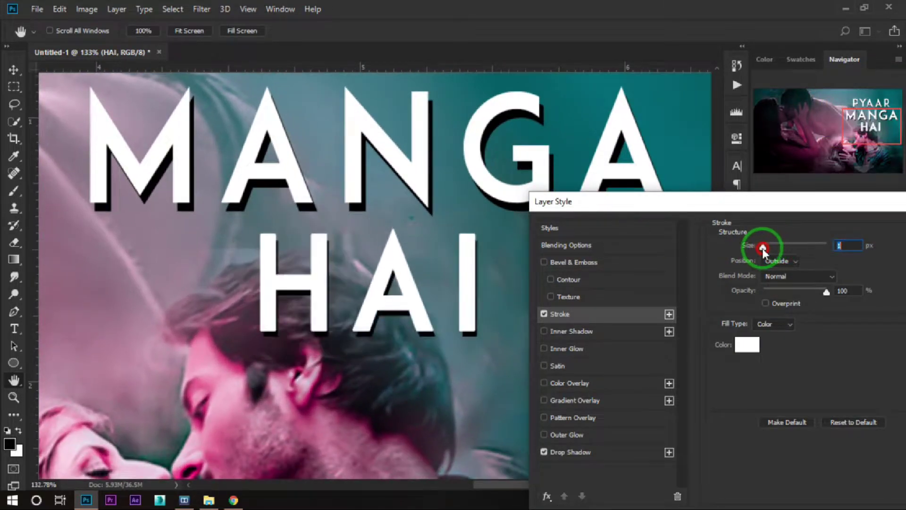
left_click_drag(773, 204, 516, 235)
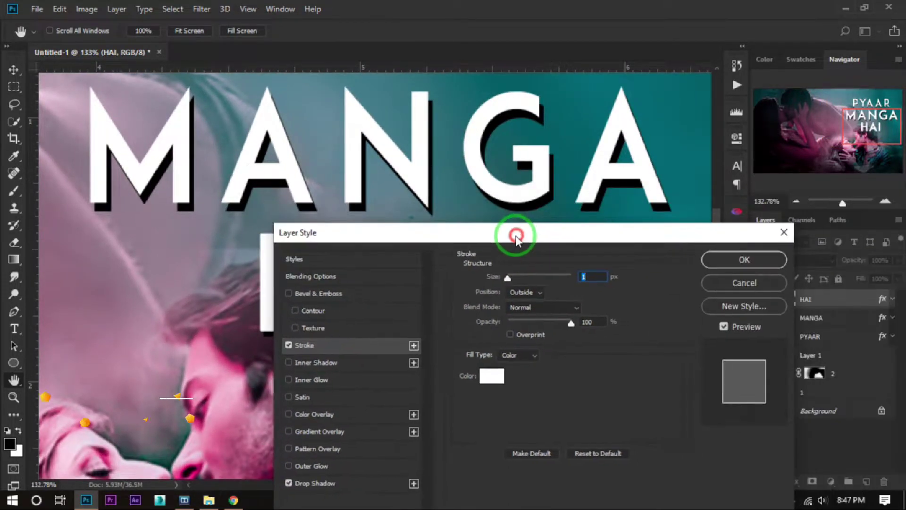
left_click(750, 259)
left_click(737, 150)
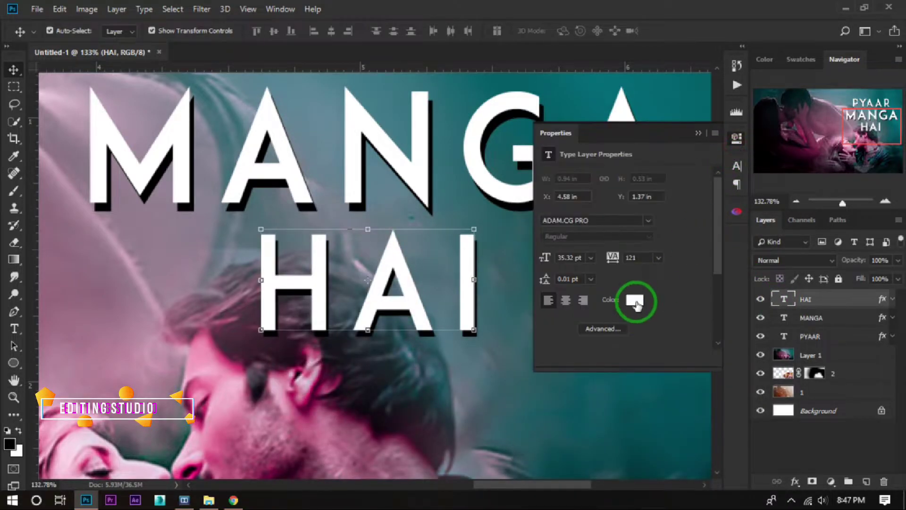
left_click(637, 299)
left_click(482, 331)
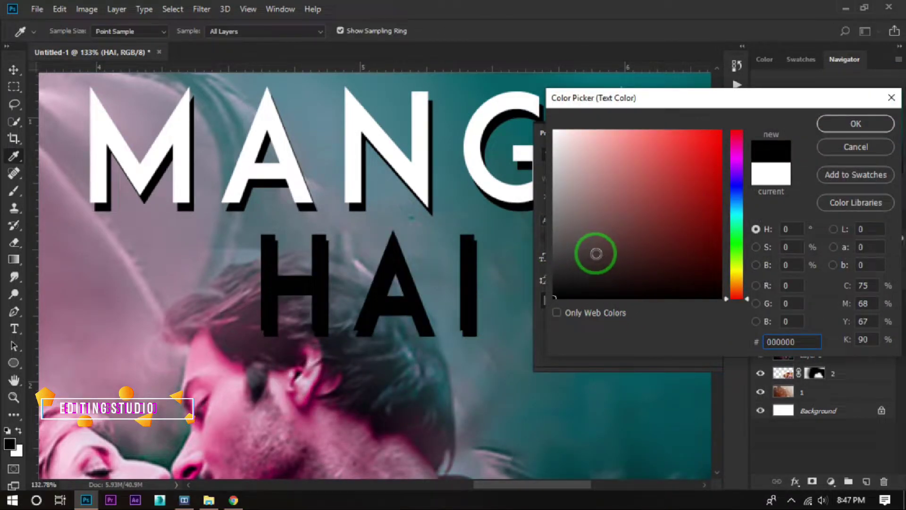
left_click_drag(586, 223, 750, 125)
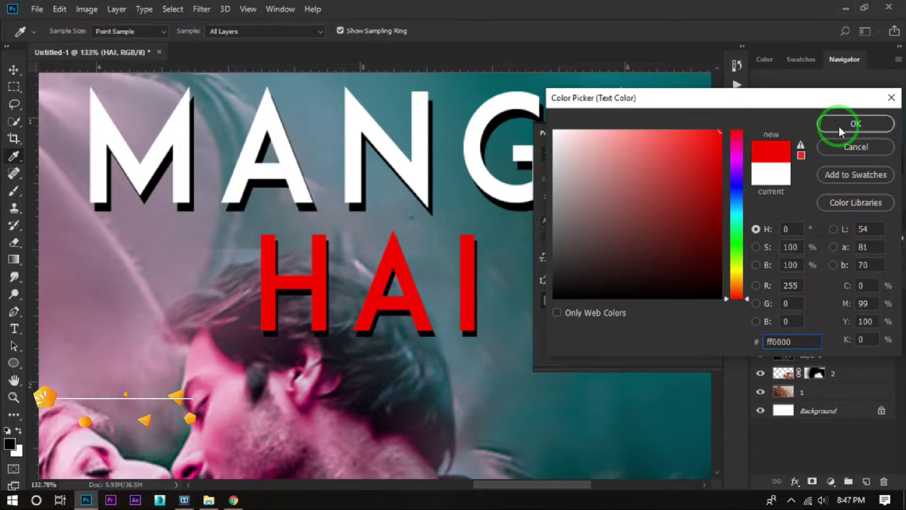
left_click(852, 147)
Step: Merge the HAI, MANGA and PYAAR text layers into a single layer
scroll(481, 216, "down", 5)
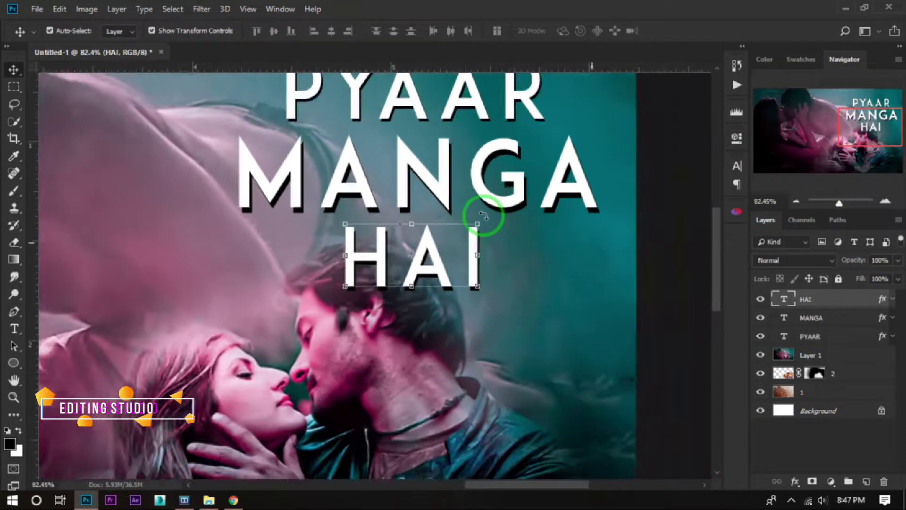
left_click(691, 241)
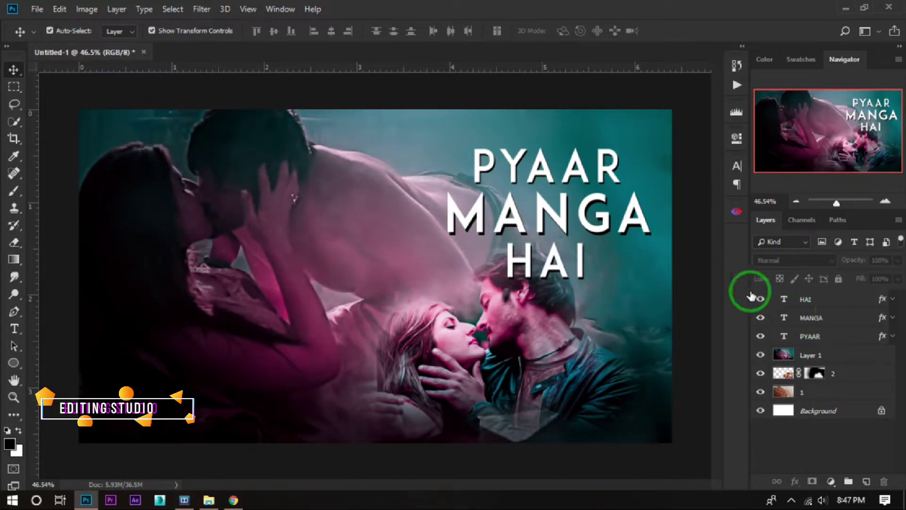
left_click(809, 299, "ctrl")
left_click(816, 317, "ctrl")
left_click(819, 337, "ctrl")
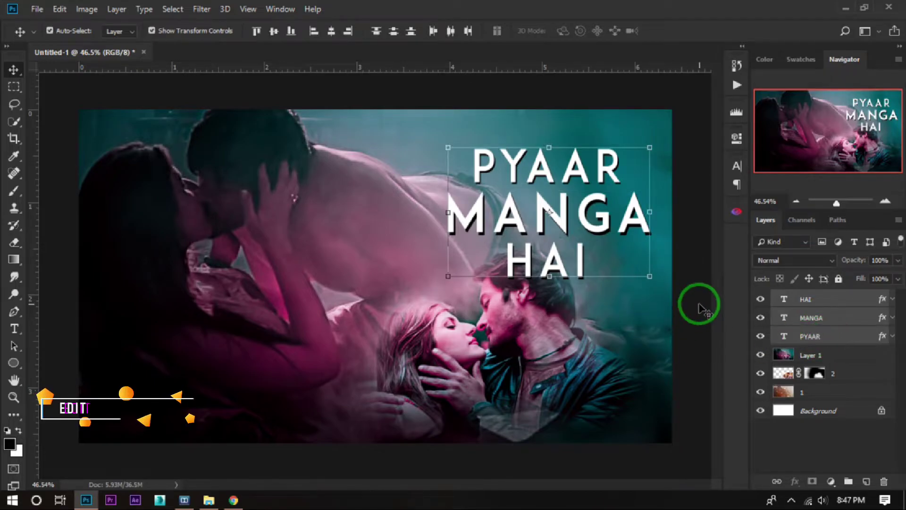
key("ctrl+e")
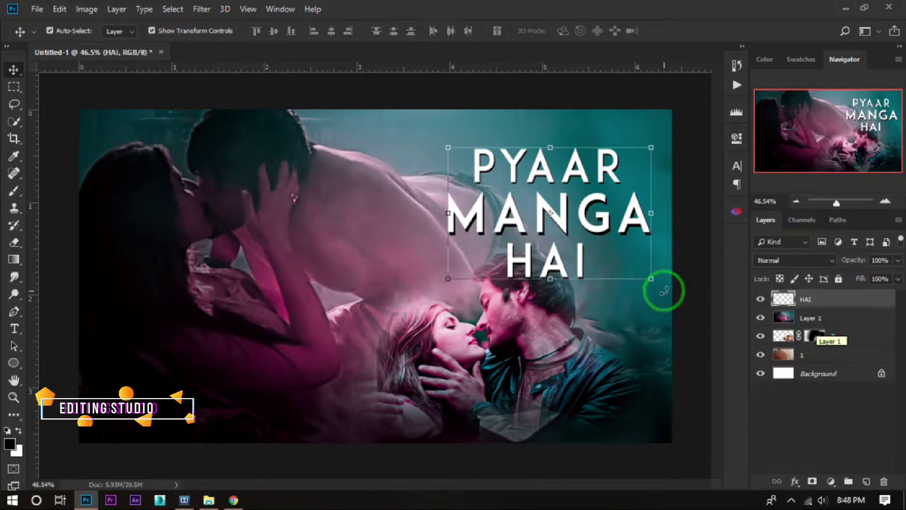
Step: Load the merged title's outline as a selection, add a Gradient Overlay to its layer and open the gradient for editing
scroll(656, 236, "up", 4)
left_click(781, 299, "ctrl")
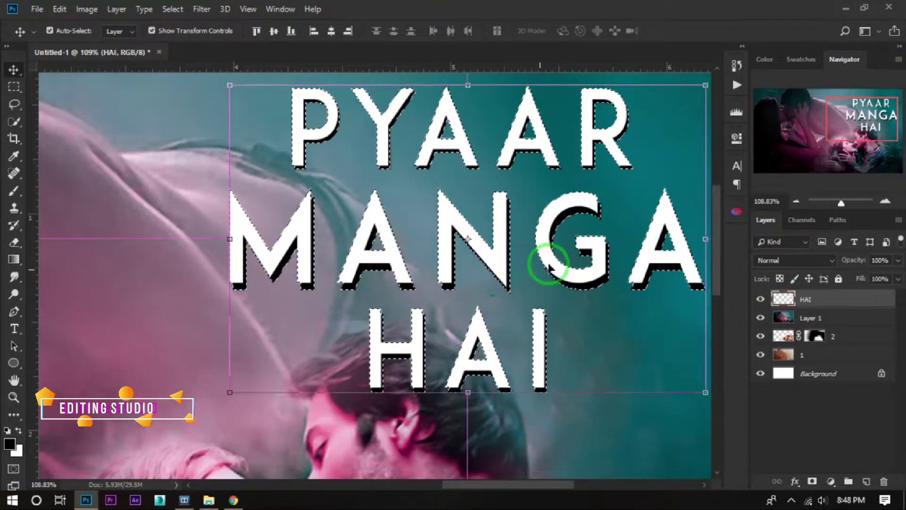
left_click(795, 481)
left_click(816, 441)
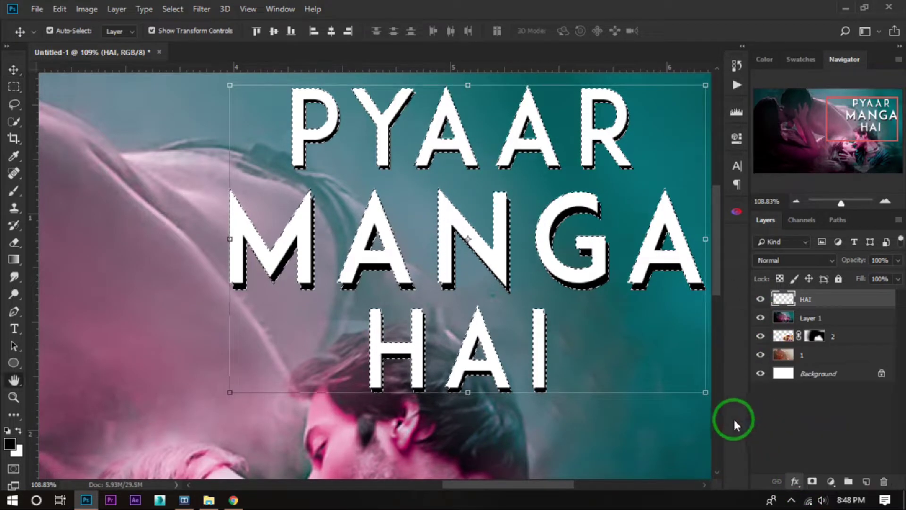
left_click_drag(522, 177, 767, 177)
left_click(793, 198)
Step: Set the gradient's starting colour stop to magenta, bb007b
left_click(616, 366)
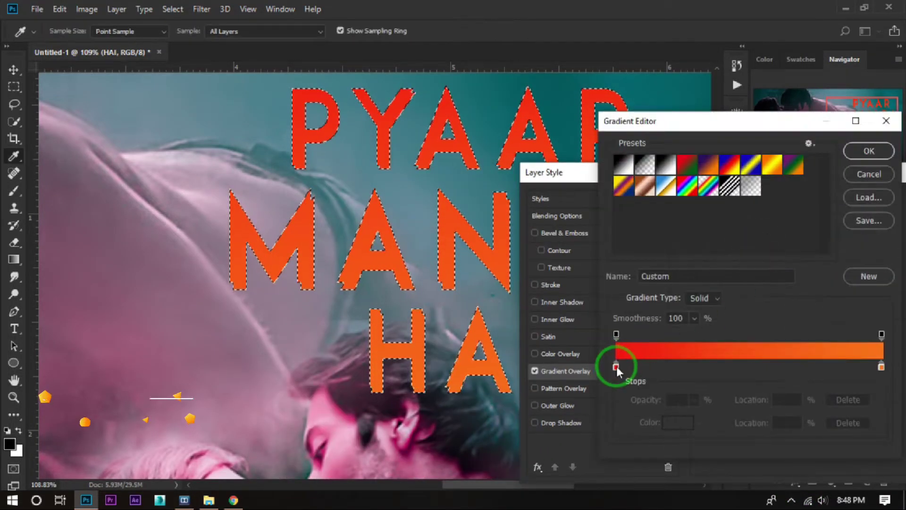
left_click(677, 422)
left_click(737, 158)
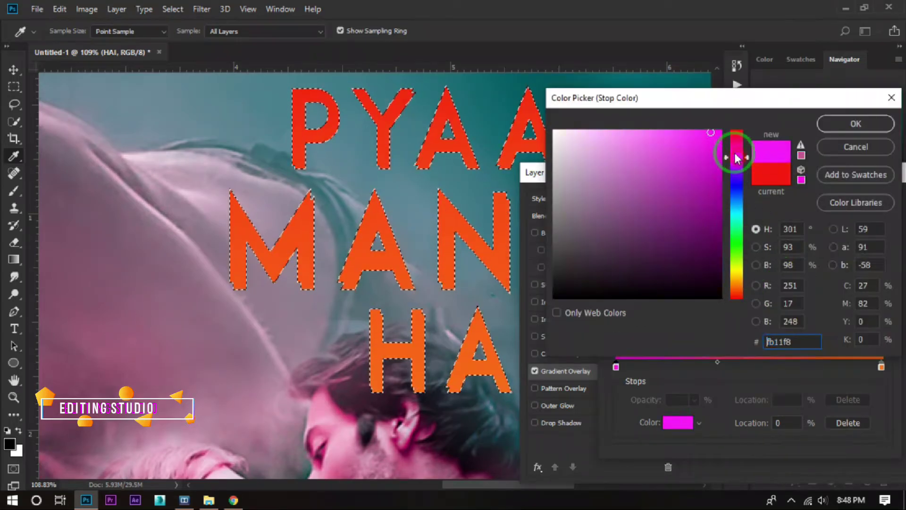
left_click_drag(661, 162, 724, 175)
left_click(737, 156)
left_click(856, 123)
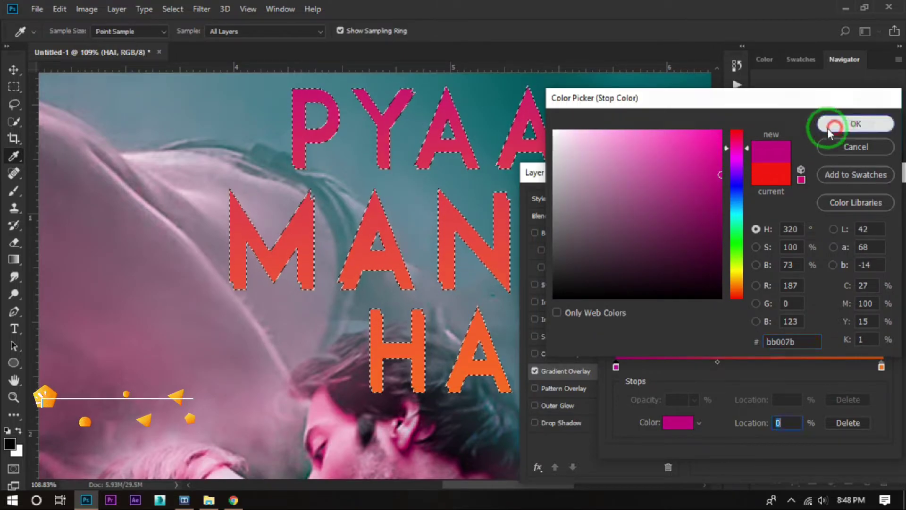
Step: Set the gradient's end colour stop to dark purple, 2d0027, apply the overlay and deselect the title
left_click(880, 366)
left_click(675, 420)
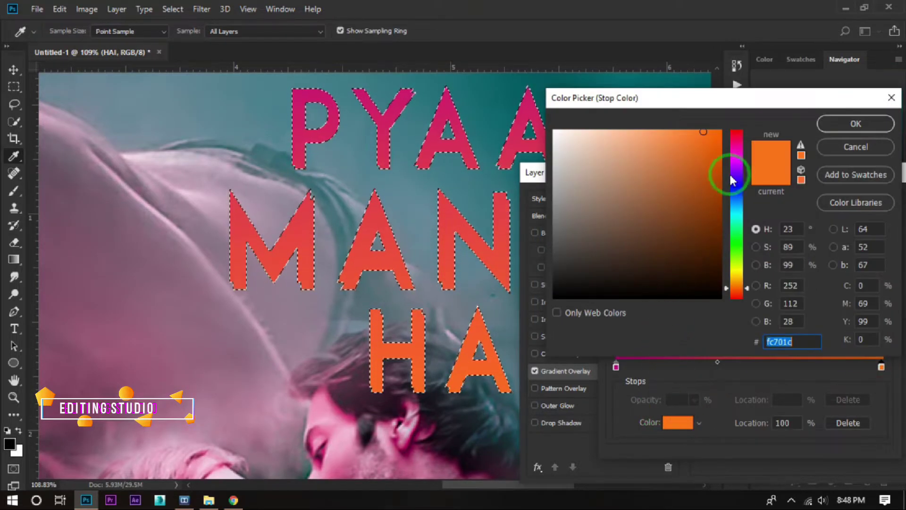
left_click(735, 162)
left_click_drag(716, 219, 729, 265)
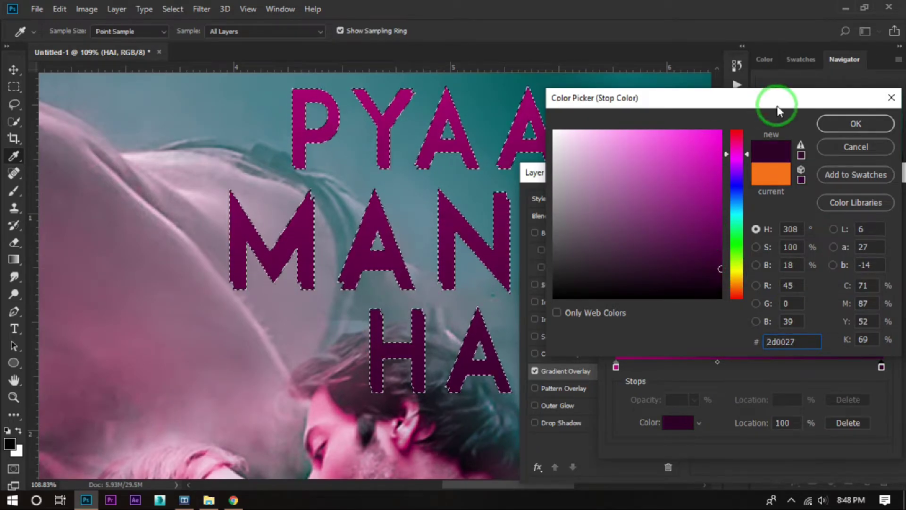
left_click(855, 124)
left_click(863, 150)
left_click_drag(862, 175, 689, 174)
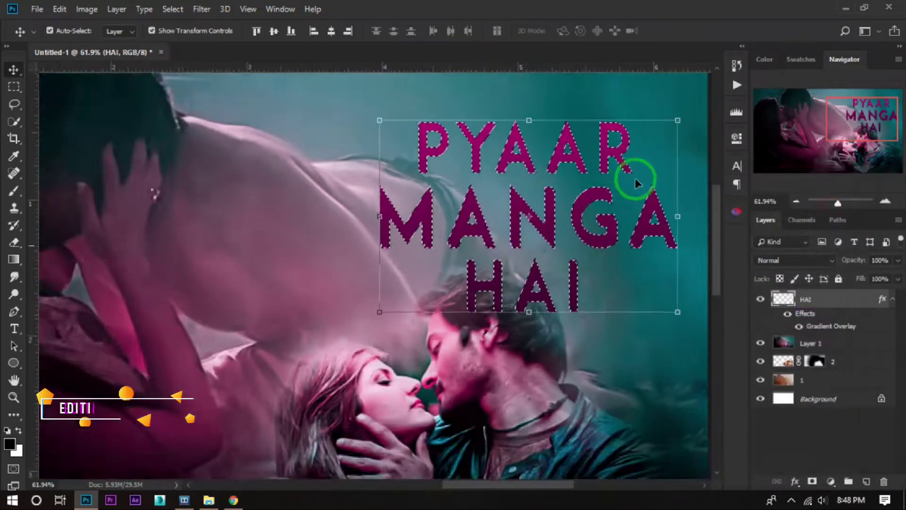
scroll(635, 179, "down", 5)
left_click(653, 244)
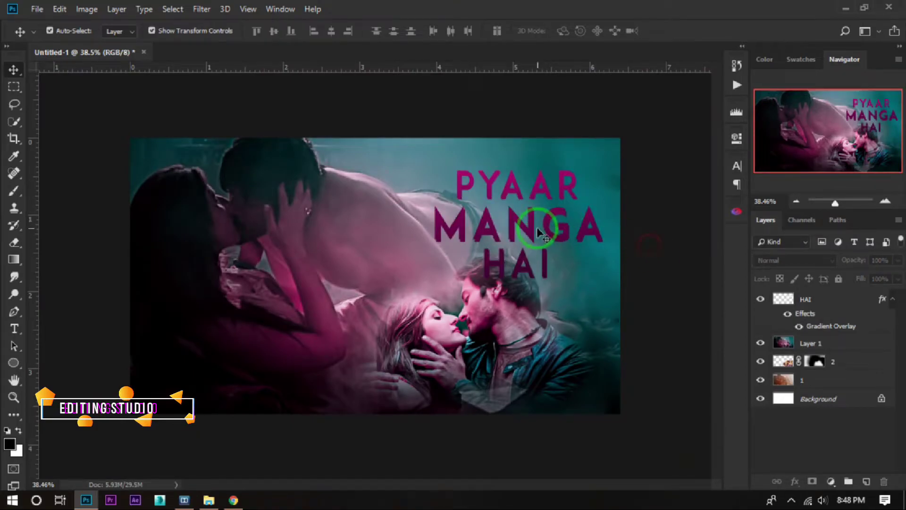
Step: Reopen the title's Gradient Overlay, set its angle to -77° and scale to 46%, and apply it
scroll(538, 231, "up", 3)
scroll(591, 215, "down", 4)
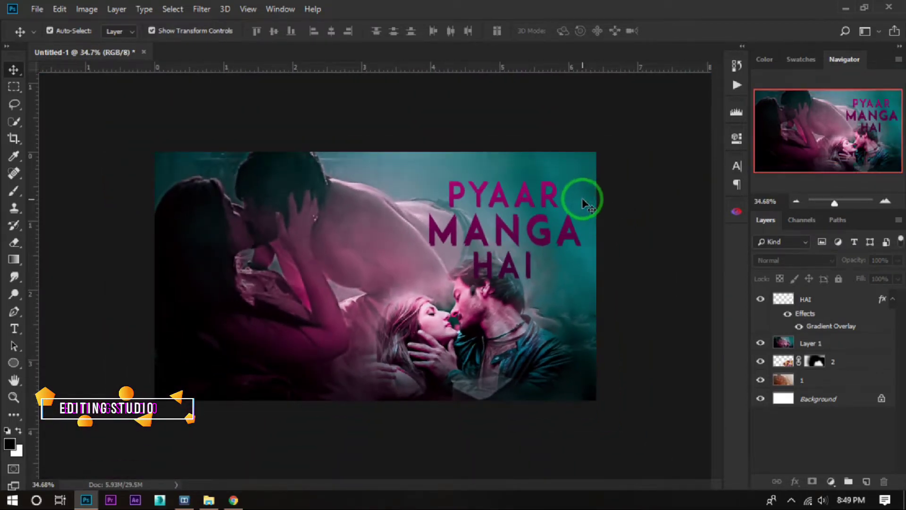
scroll(574, 196, "up", 4)
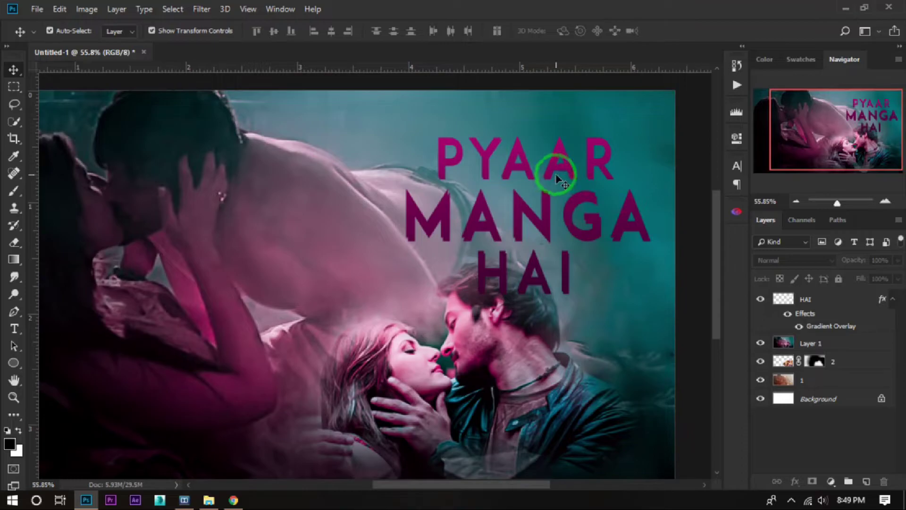
double_click(825, 324)
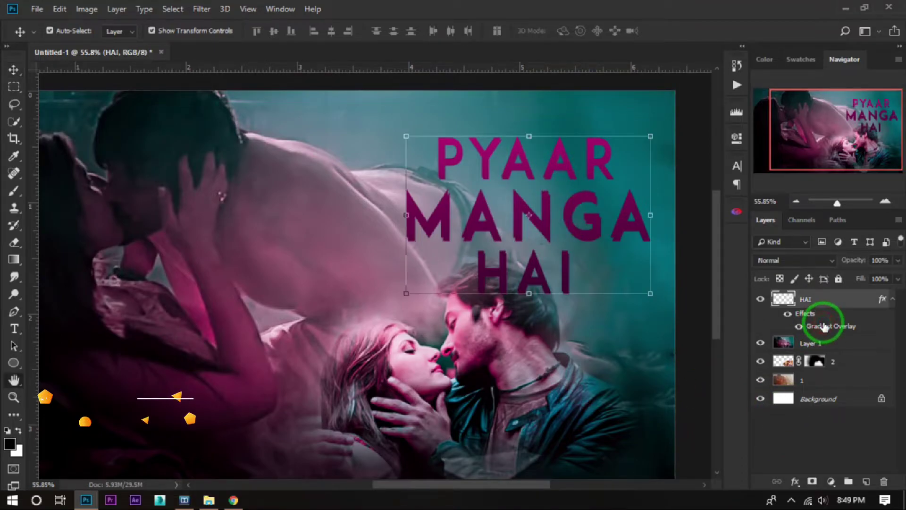
left_click_drag(613, 178, 886, 156)
left_click_drag(519, 216, 275, 228)
scroll(302, 163, "up", 3)
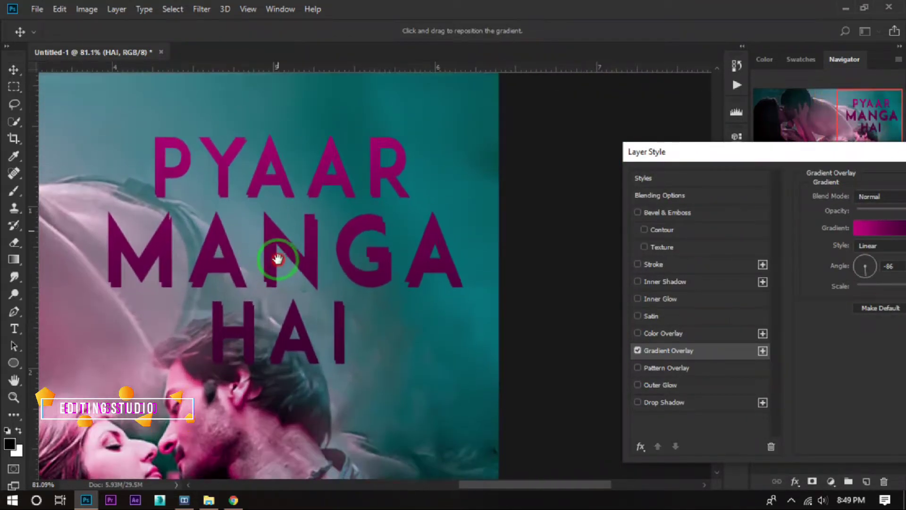
left_click_drag(674, 148, 551, 97)
left_click(778, 178)
left_click_drag(743, 124, 812, 317)
left_click_drag(867, 311, 741, 302)
left_click(832, 304)
left_click_drag(807, 235, 743, 252)
left_click_drag(751, 224, 750, 246)
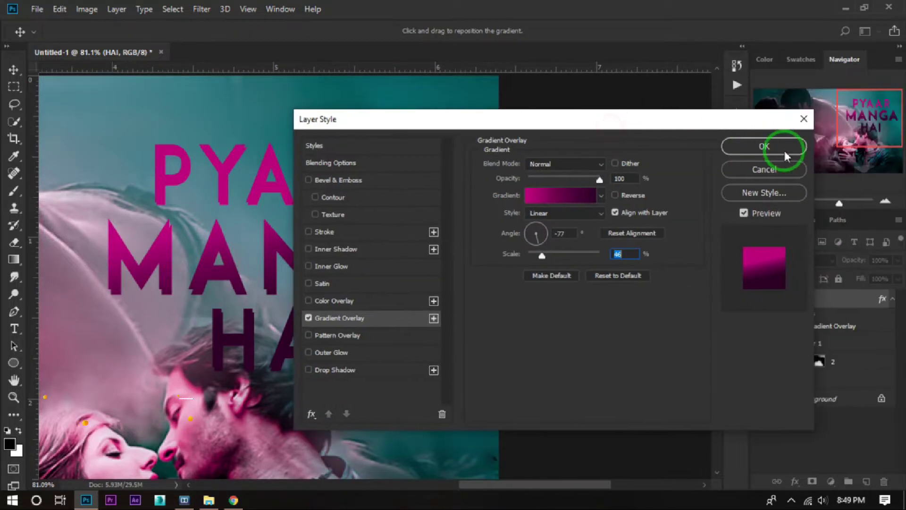
left_click(780, 147)
Step: Add a 2 px white outside Stroke to the title layer
left_click(796, 482)
left_click(798, 387)
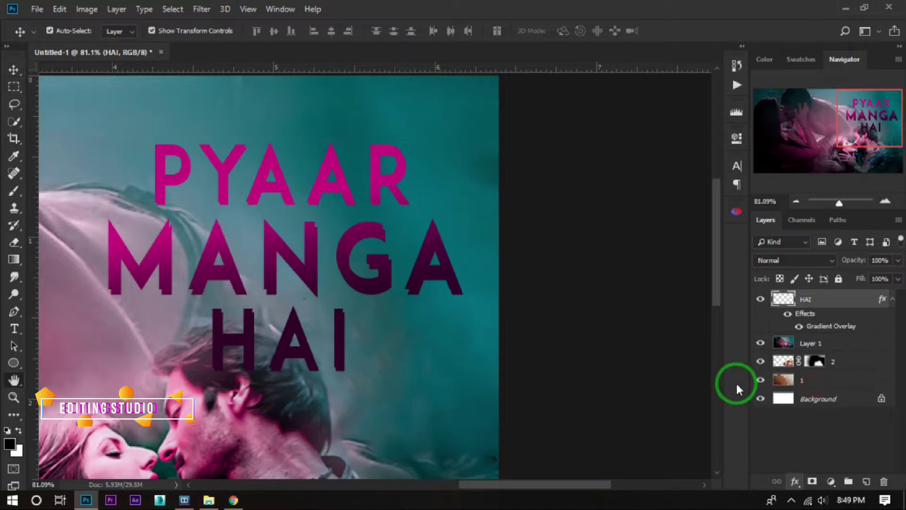
mouse_move(537, 165)
left_mouse_down()
mouse_move(522, 171)
mouse_move(531, 179)
left_mouse_up()
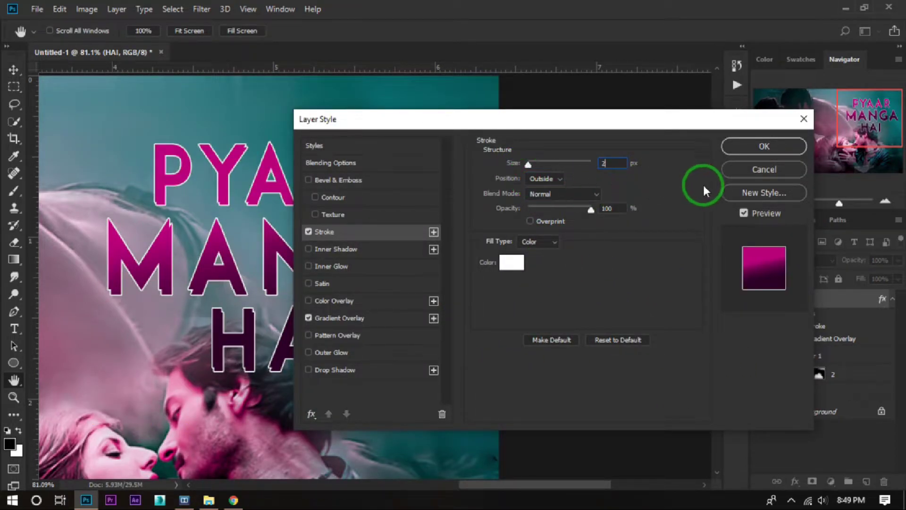
left_click(764, 146)
key("ctrl+0")
scroll(673, 239, "down", 2)
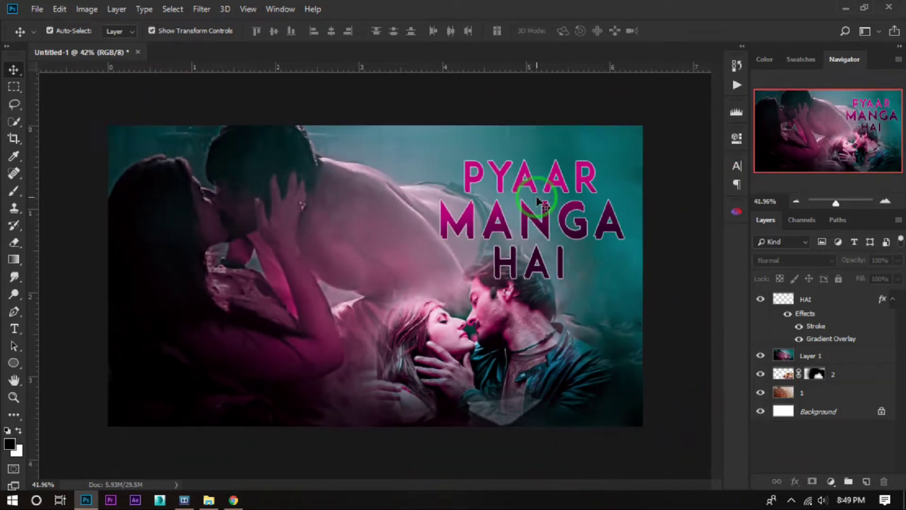
Step: Add a black Drop Shadow to the title with 46% spread and 9 px size
scroll(585, 240, "up", 5)
left_click_drag(595, 239, 503, 251)
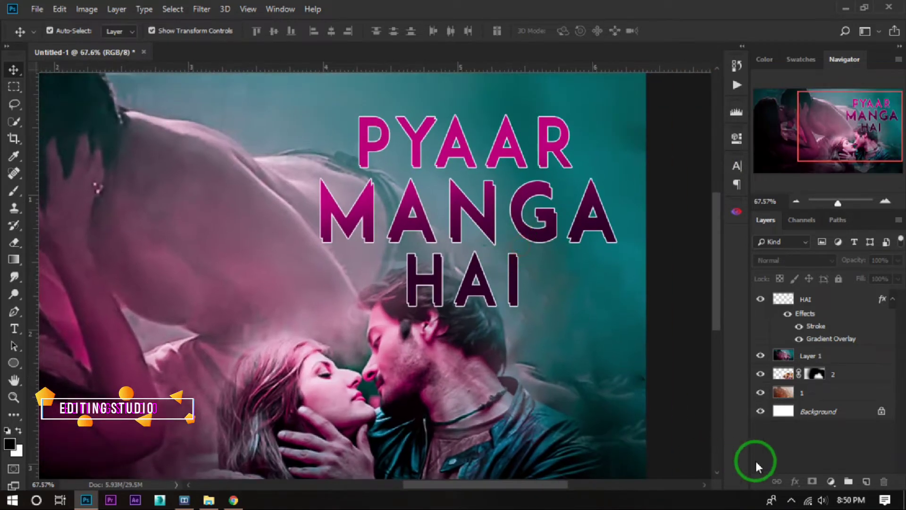
left_click(795, 481)
left_click(797, 469)
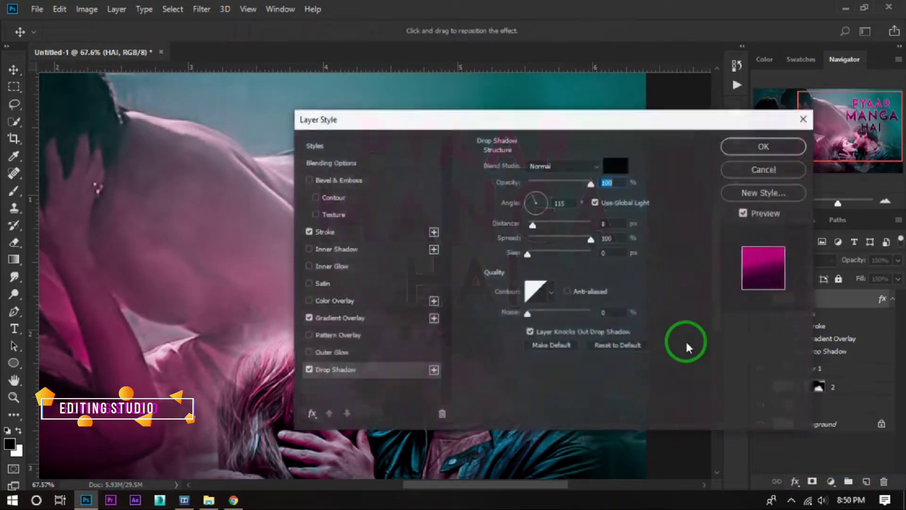
left_click_drag(490, 124, 731, 136)
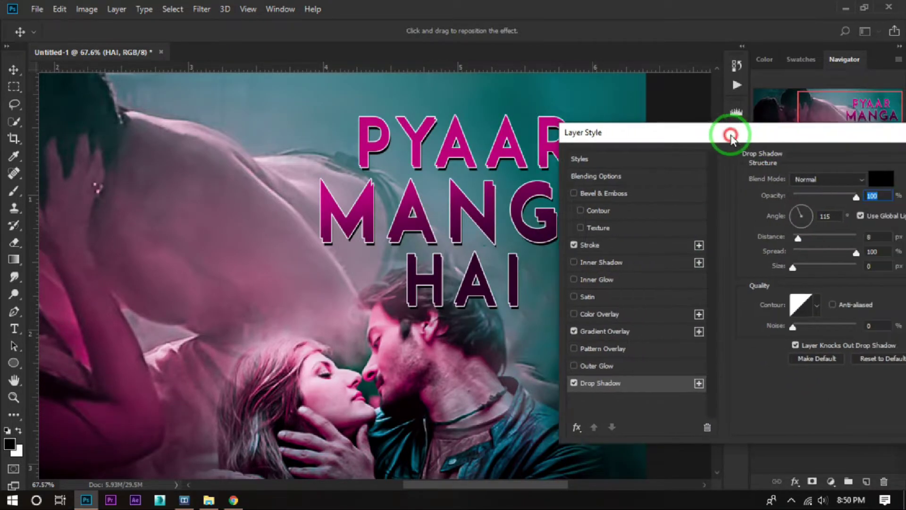
left_click_drag(786, 254, 883, 255)
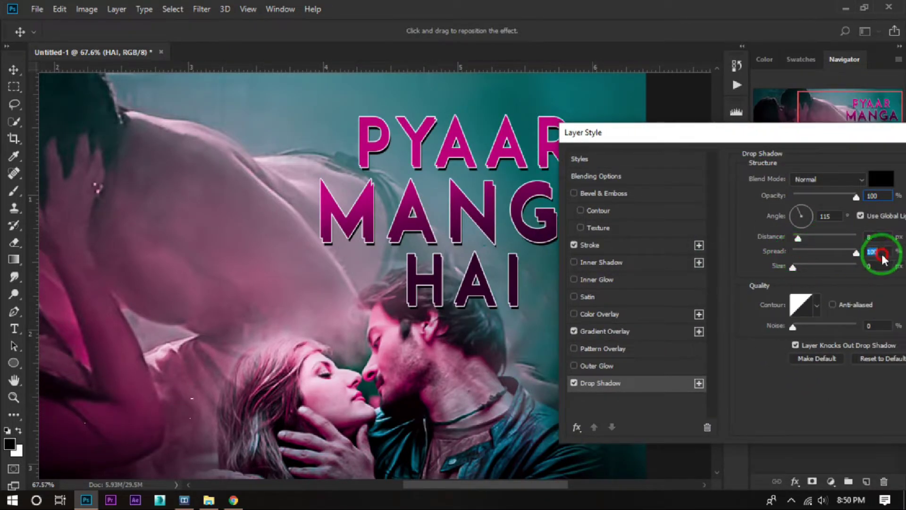
mouse_move(794, 268)
left_mouse_down()
mouse_move(804, 262)
mouse_move(792, 251)
mouse_move(777, 255)
mouse_move(823, 255)
mouse_move(792, 268)
mouse_move(799, 270)
left_mouse_up()
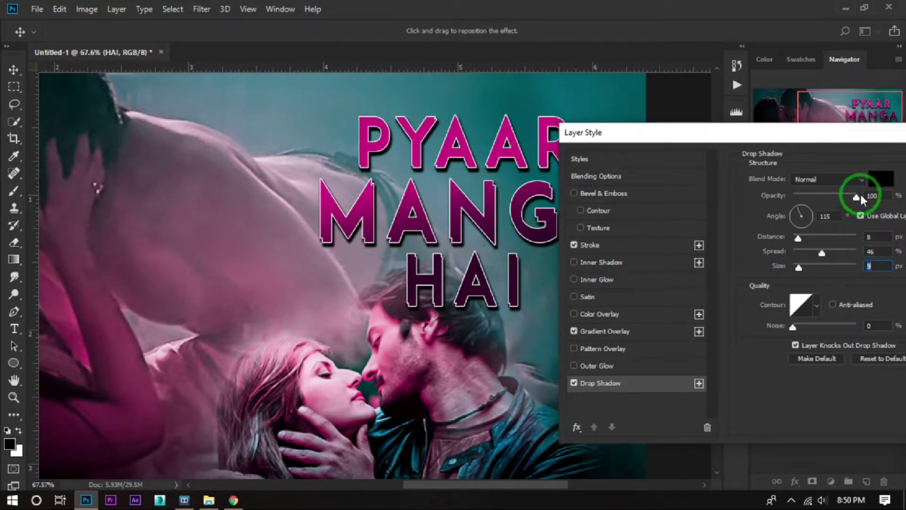
Step: Set the drop shadow's opacity to 63%, apply the style and deselect the title
left_click_drag(861, 199, 834, 208)
left_click_drag(821, 253, 795, 241)
left_click_drag(784, 131, 522, 141)
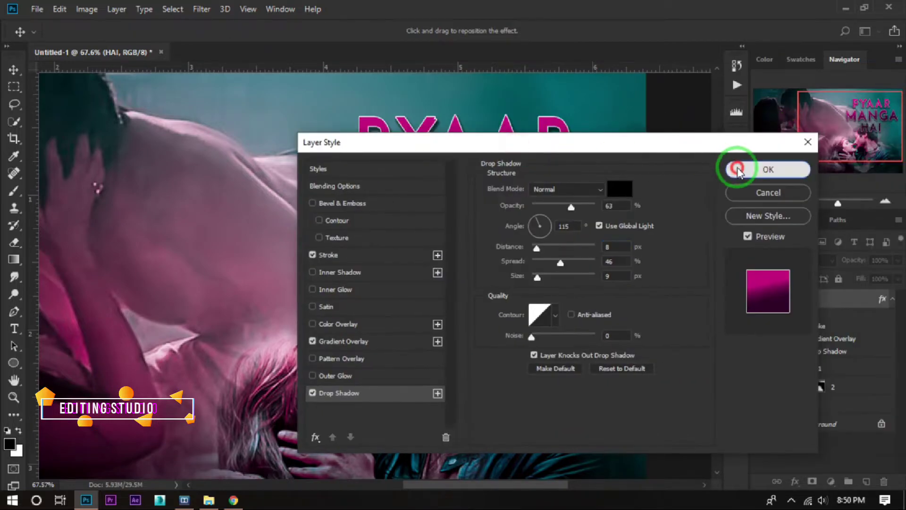
left_click(738, 170)
key("ctrl+0")
left_click(660, 250)
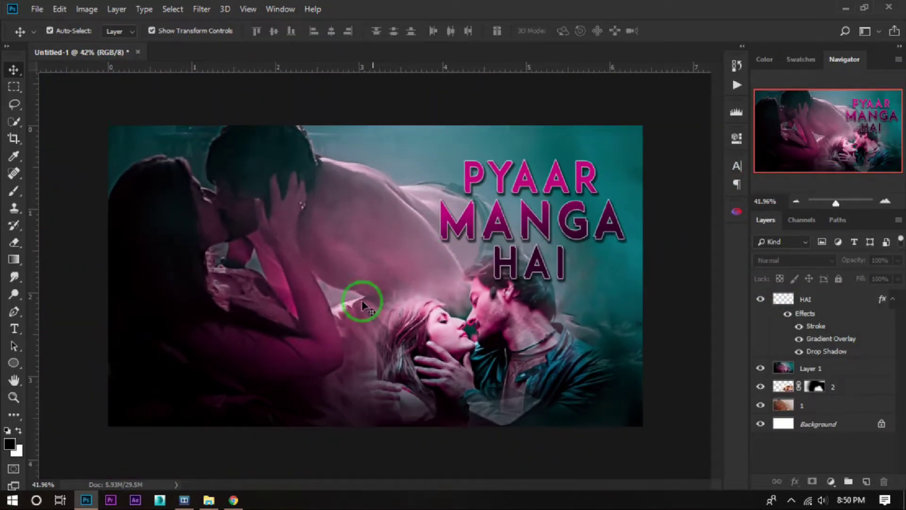
Step: Check the reference poster in Chrome, return to Photoshop and add white ADAM.CG PRO text reading "T-SERIES" at 24.01 pt
left_click(234, 500)
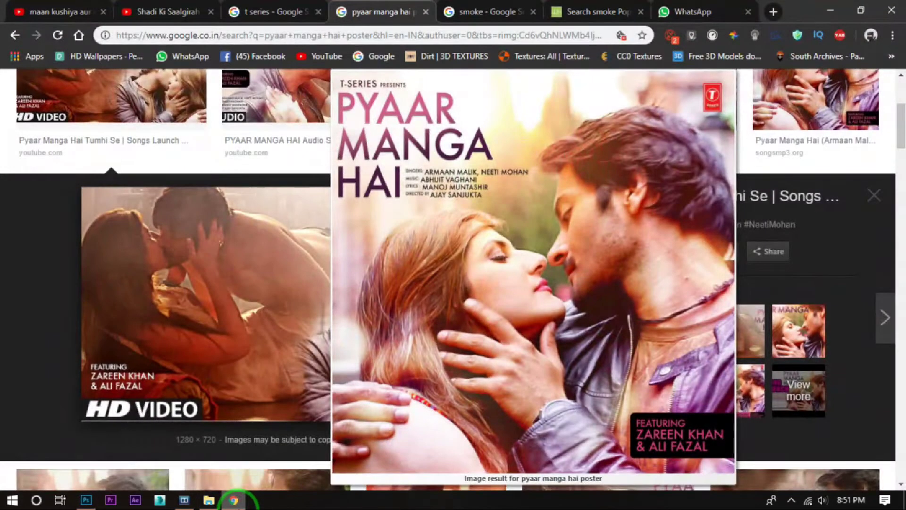
left_click(234, 500)
left_click(14, 328)
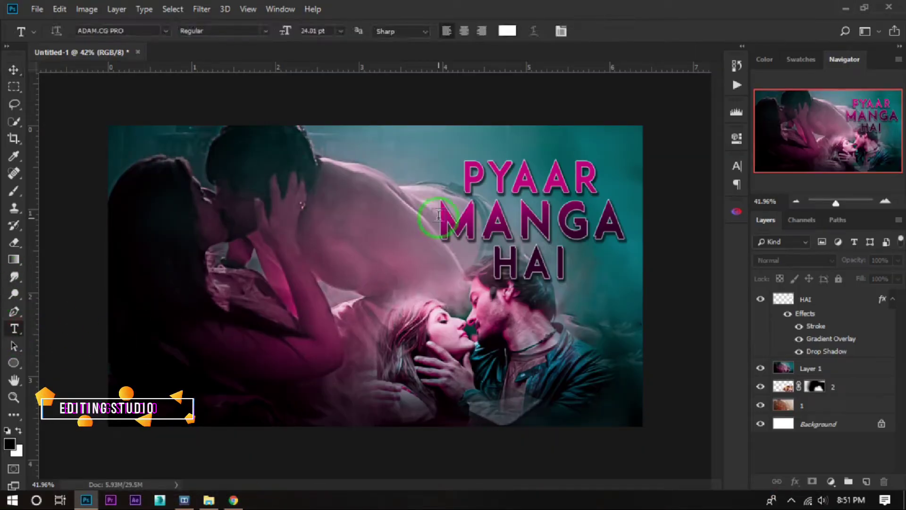
left_click(340, 202)
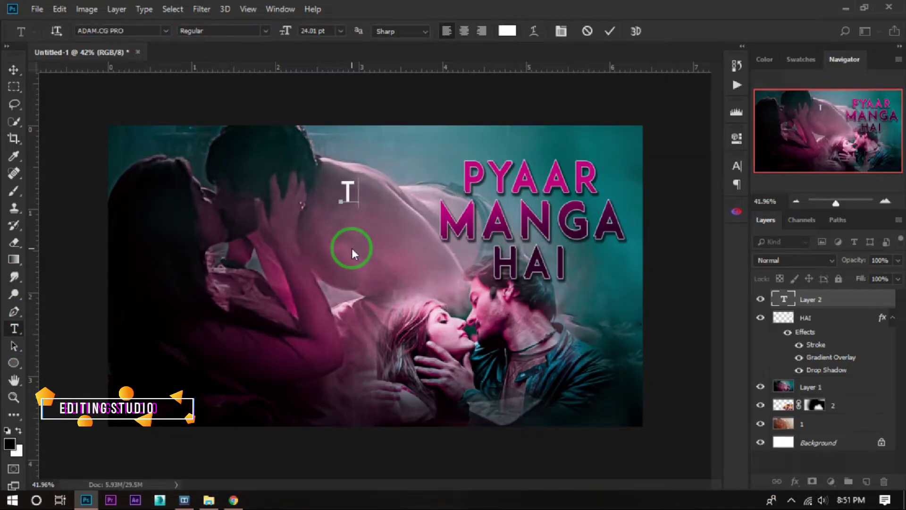
type("T-SERIES")
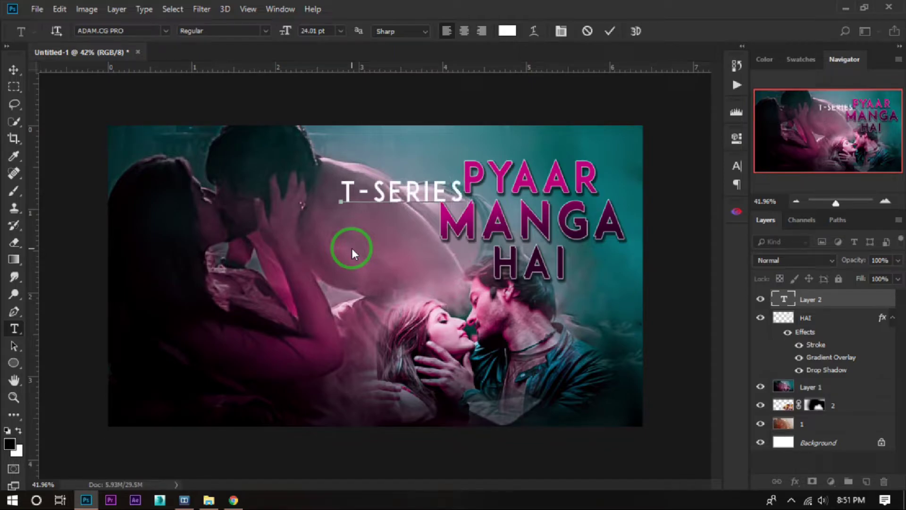
left_click(610, 33)
left_click(13, 69)
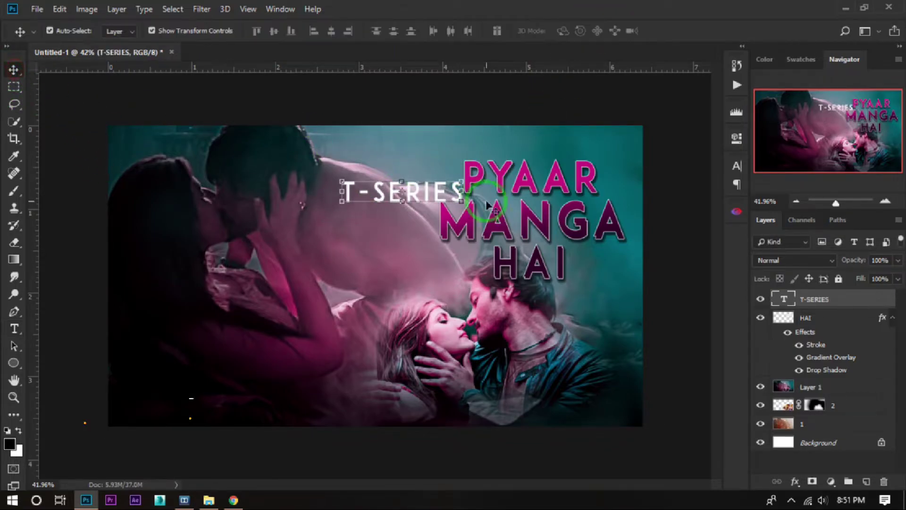
Step: Scale down the T-SERIES text and place it just above the word PYAAR
key("ctrl+t")
left_click_drag(466, 203, 510, 151)
left_click(601, 32)
left_click(506, 125)
scroll(506, 130, "up", 5)
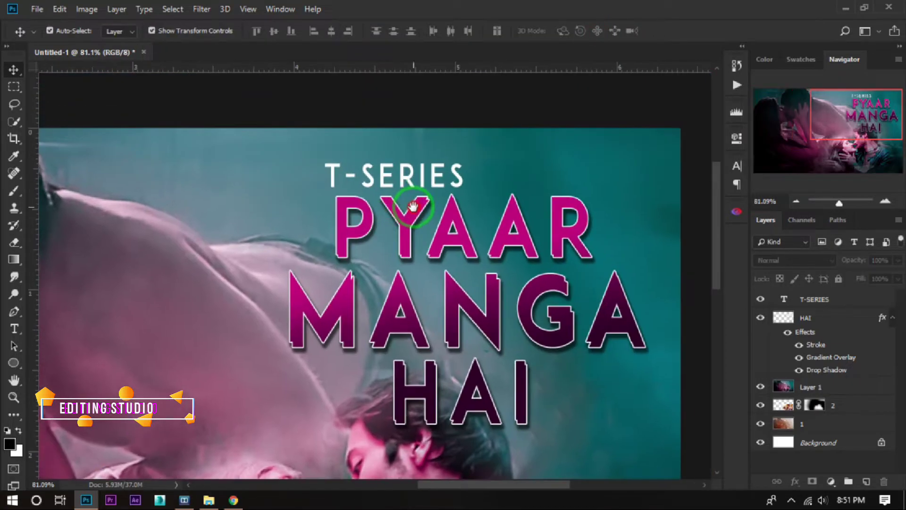
Step: Scale the T-SERIES text to about 68.56% and position it with a small gap above PYAAR
left_click(410, 189)
key("ctrl+t")
left_click_drag(425, 206, 339, 189)
left_click_drag(434, 216, 383, 178)
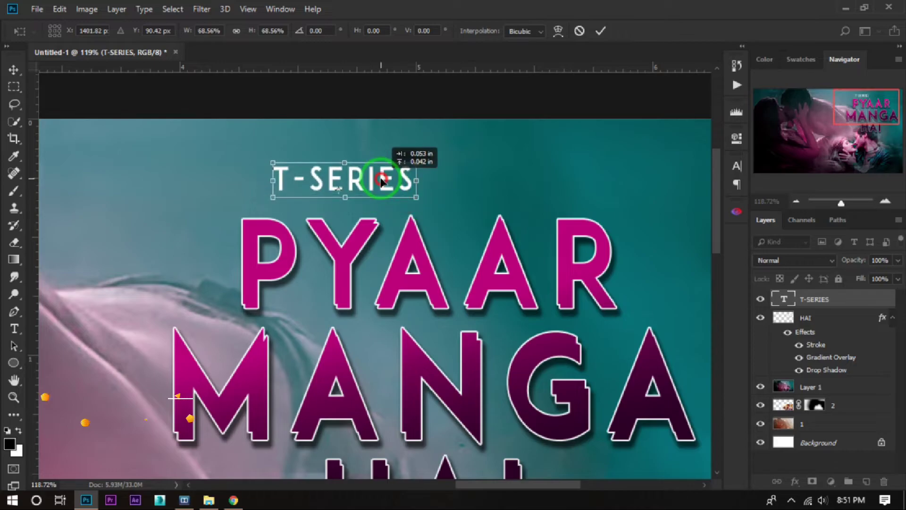
scroll(383, 179, "down", 3)
left_click(601, 31)
left_click(617, 141)
scroll(397, 231, "down", 3)
left_click(486, 157)
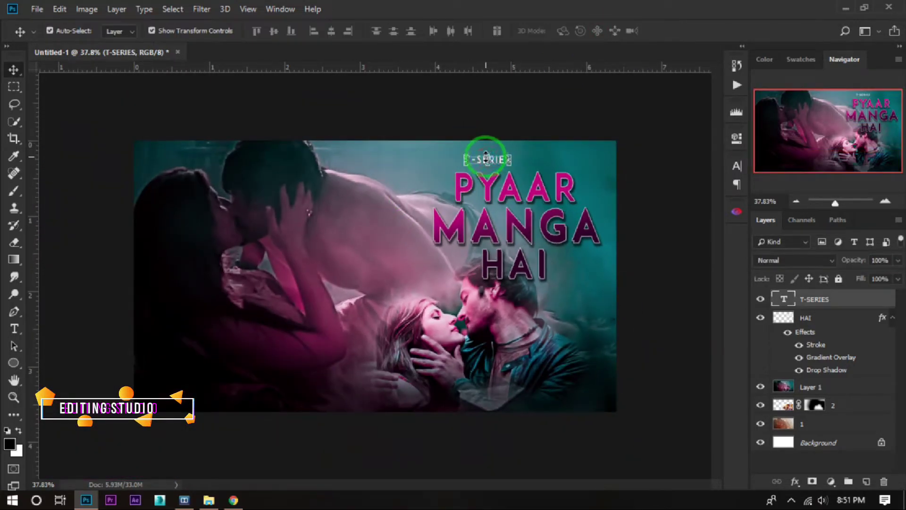
left_click(670, 197)
Step: Add a separate white ADAM.CG PRO text layer reading "PRESENT" beside T-SERIES
scroll(519, 188, "up", 5)
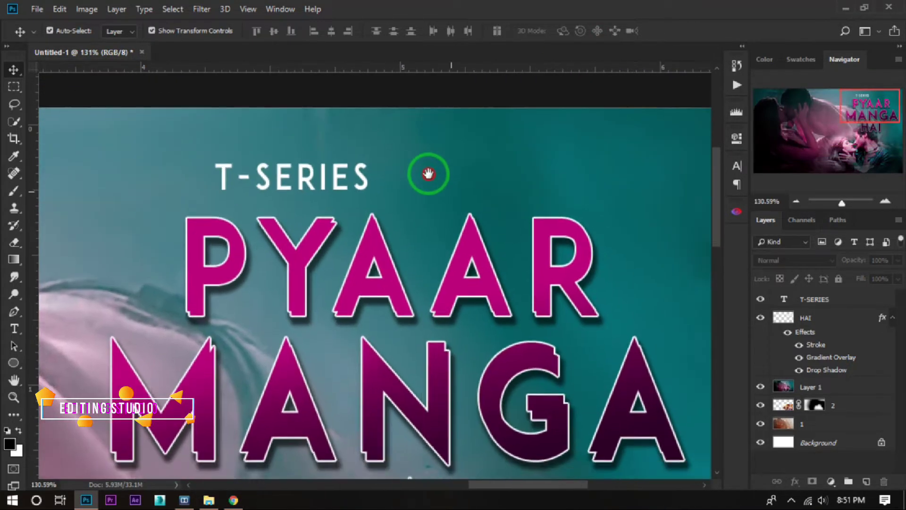
left_click(15, 332)
left_click(394, 217)
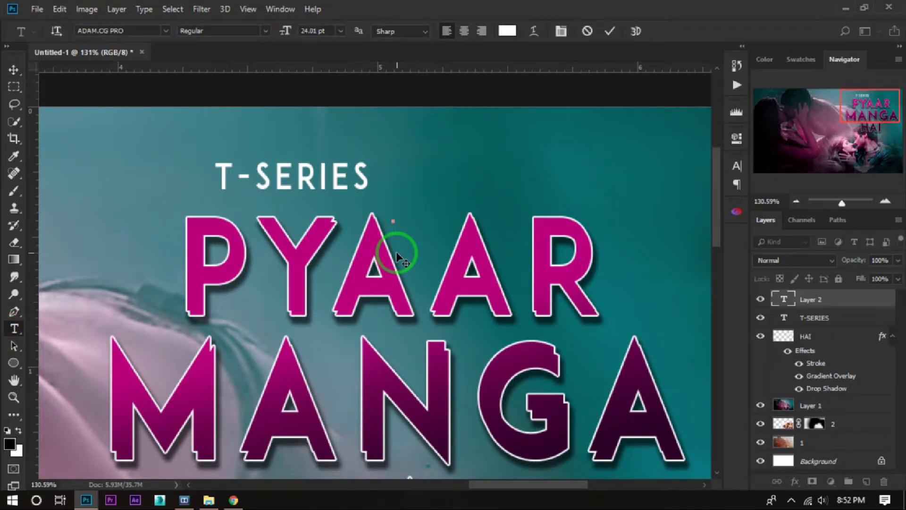
type("PRESEN")
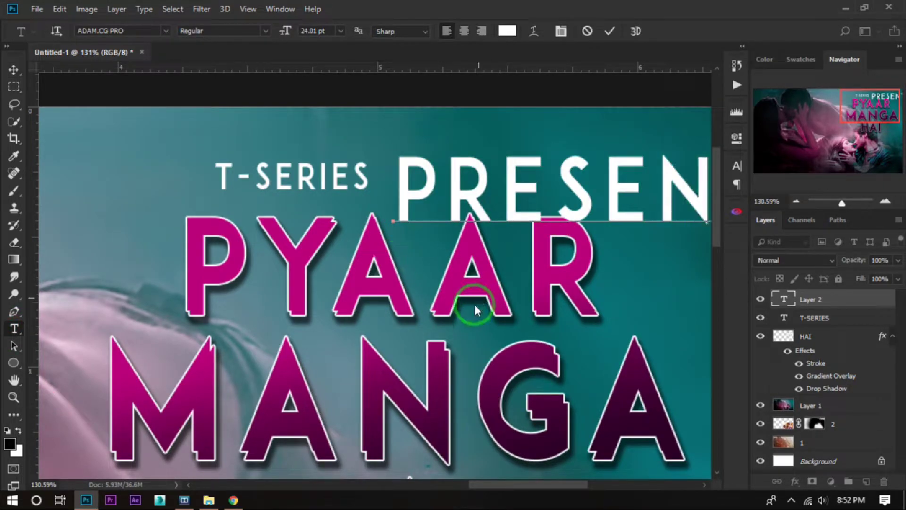
left_click(609, 31)
left_click(13, 70)
Step: Shrink PRESENT to about 5.77 pt below the end of T-SERIES and set its tracking to 341
left_click_drag(529, 185, 321, 195)
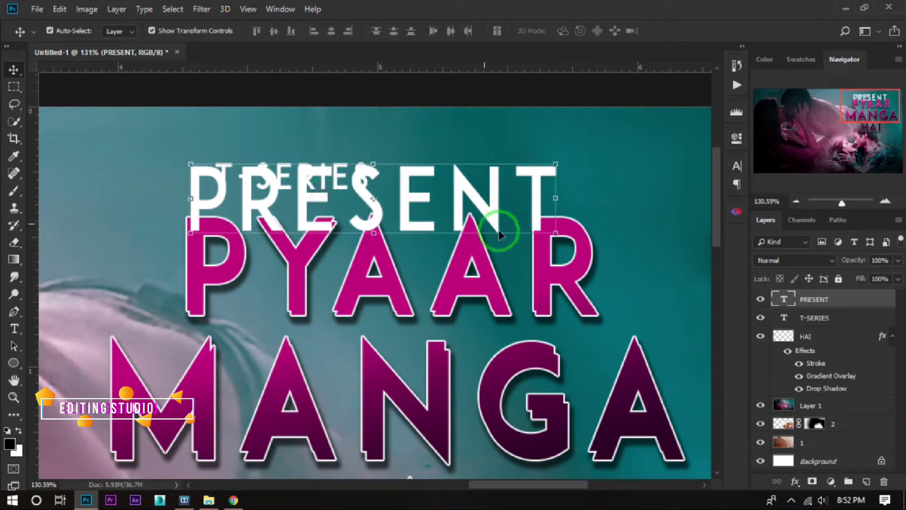
left_click(555, 233)
left_click_drag(584, 248, 424, 198)
left_click(600, 30)
left_click(736, 138)
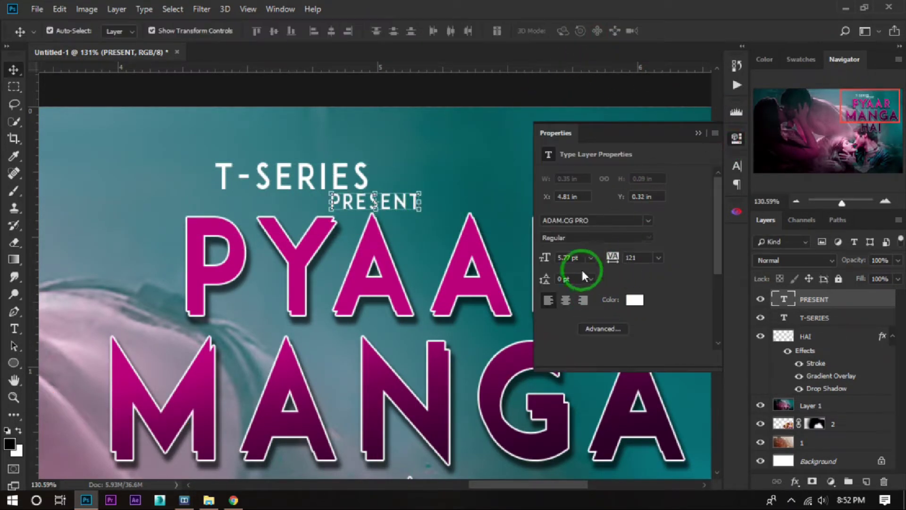
left_click_drag(613, 263, 628, 262)
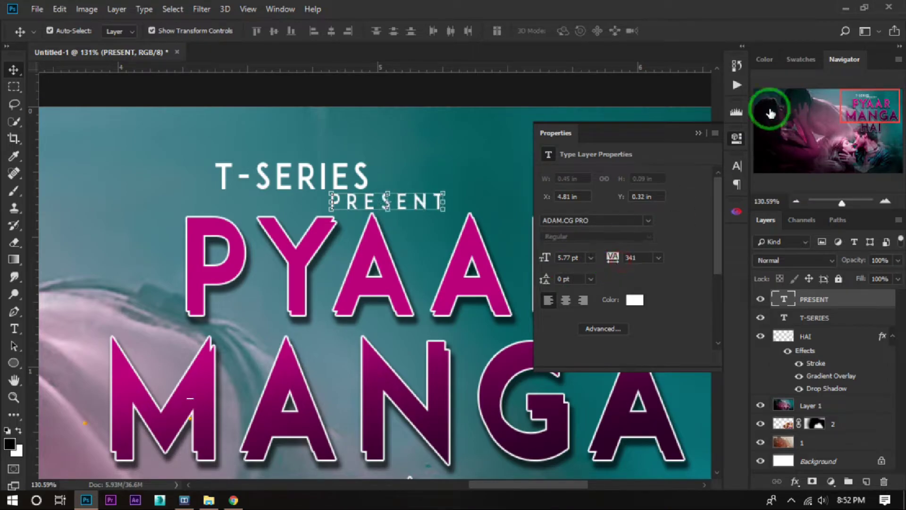
left_click(699, 133)
Step: Shrink PRESENT to about 5.01 pt and shift T-SERIES and PRESENT rightward above the title
left_click_drag(439, 210, 494, 206)
left_click(601, 30)
left_click_drag(302, 174, 358, 177)
left_click_drag(424, 198, 446, 202)
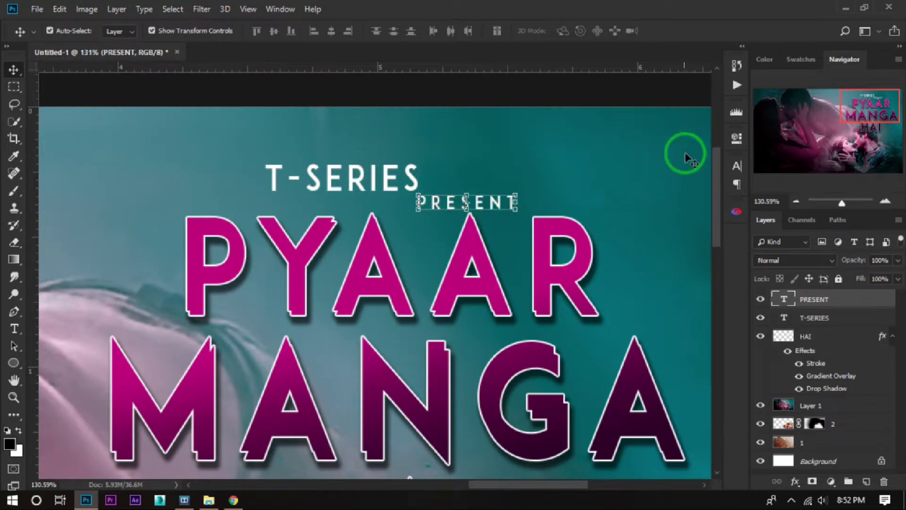
Step: Set the tracking of PRESENT to 521 and scale the text down slightly
left_click(736, 138)
left_click_drag(614, 258, 611, 256)
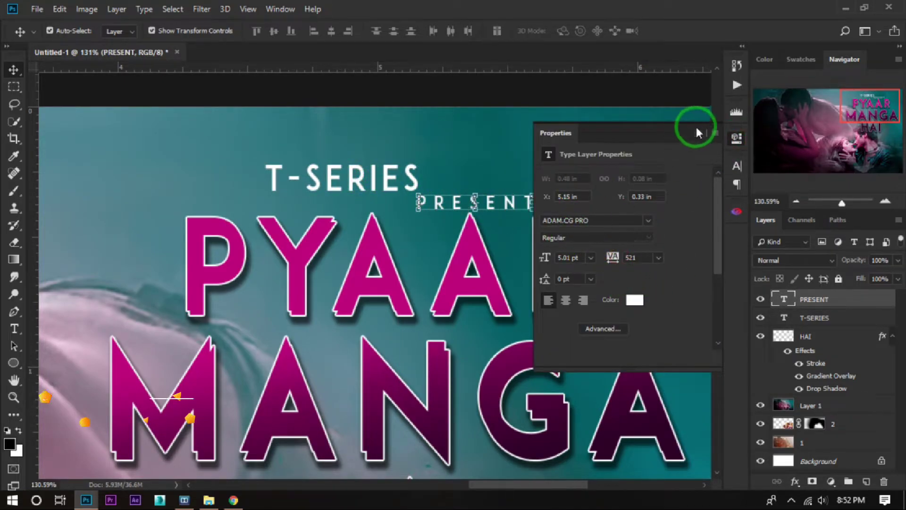
left_click(699, 132)
left_click_drag(531, 211, 524, 210)
left_click(600, 30)
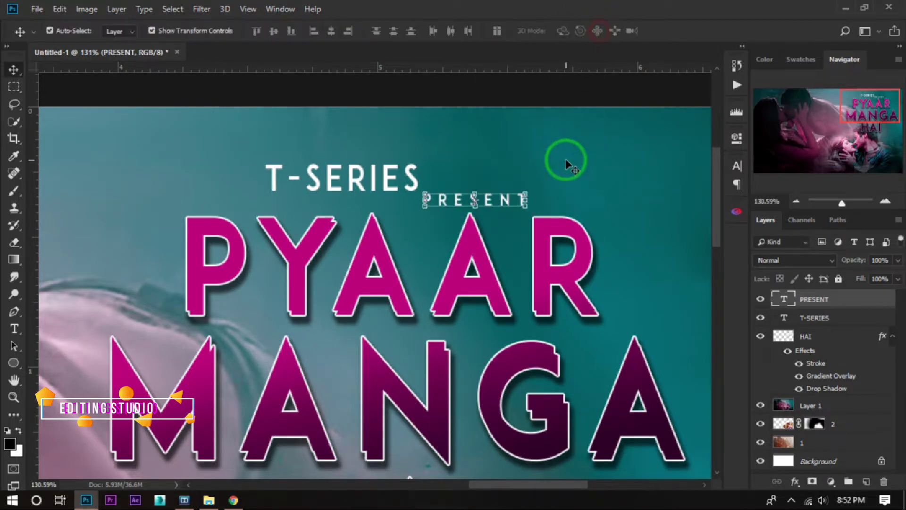
Step: Scale the PRESENT text to about 86.20% and nudge it into place below the end of T-SERIES
scroll(567, 158, "down", 3)
scroll(644, 231, "down", 2)
scroll(530, 162, "up", 7)
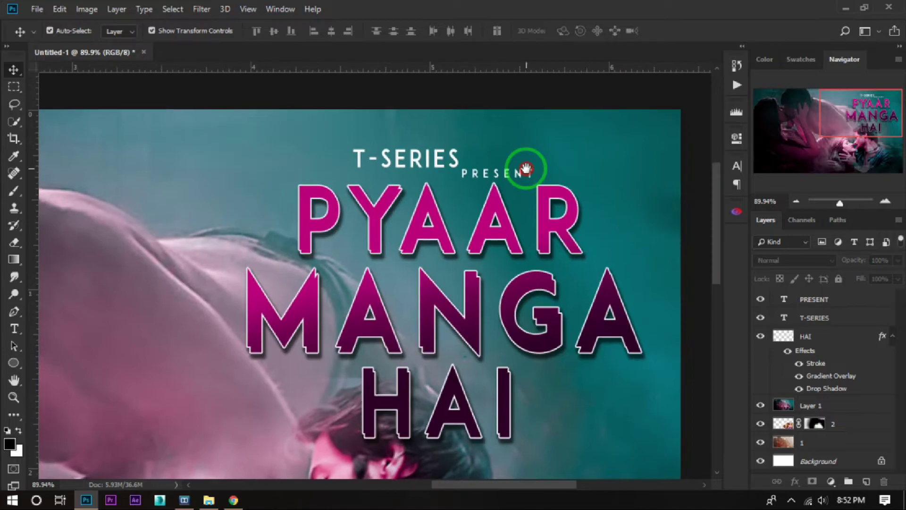
left_click(546, 182)
key("ctrl+t")
left_click_drag(564, 188, 553, 187)
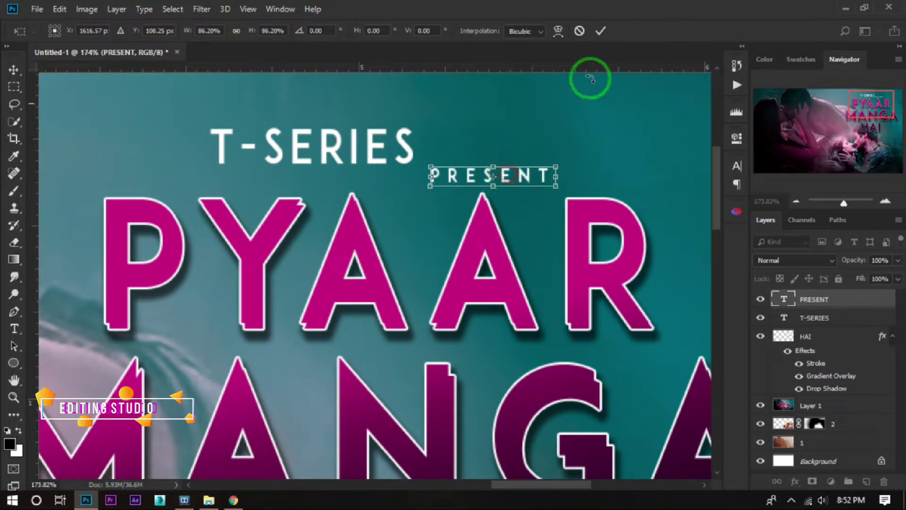
left_click(601, 31)
left_click_drag(494, 181, 491, 178)
scroll(577, 195, "down", 5)
left_click(676, 235)
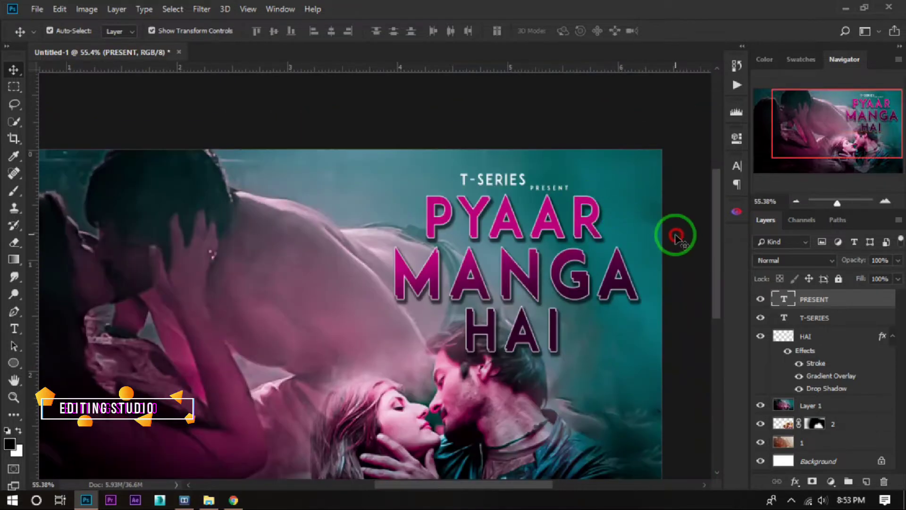
Step: Draw a black rectangle about 568 by 132 px over the poster's lower-left corner
scroll(544, 228, "down", 6)
scroll(425, 214, "up", 3)
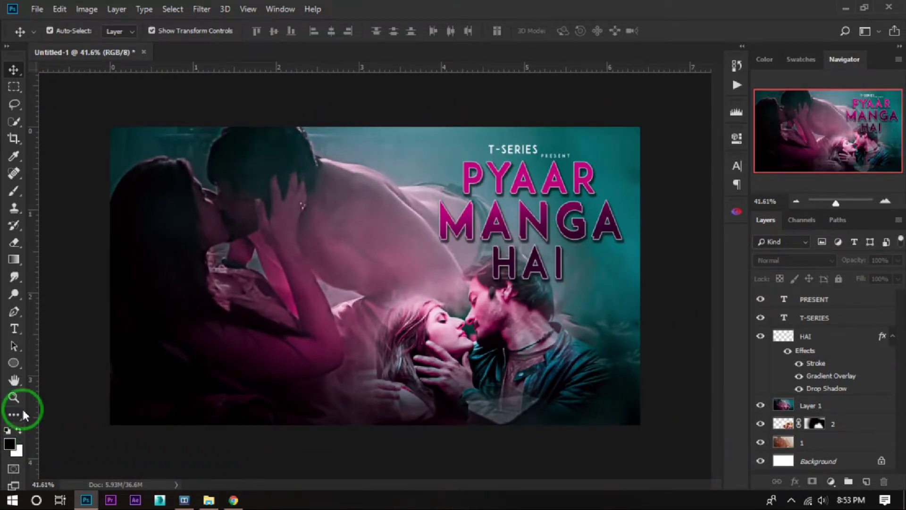
left_click(17, 360)
left_click(84, 364)
left_click_drag(111, 388, 268, 425)
left_click(695, 133)
left_click(13, 69)
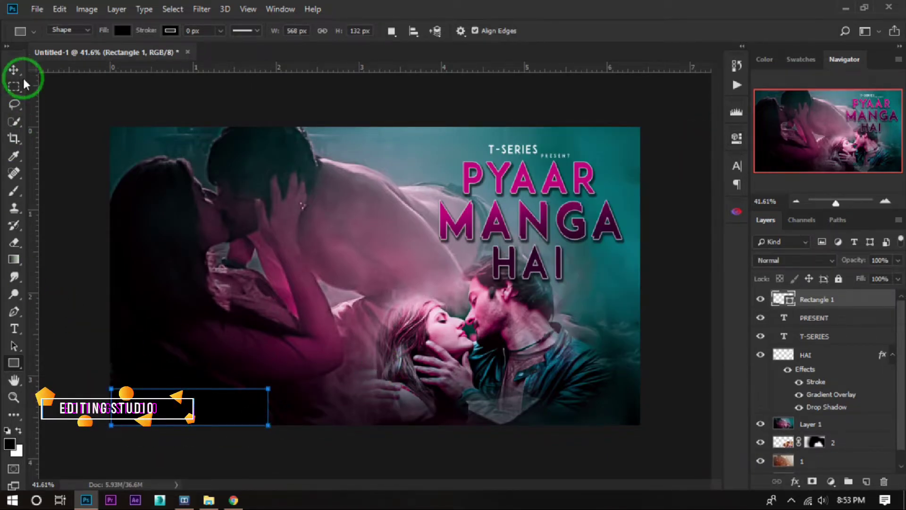
left_click(38, 213)
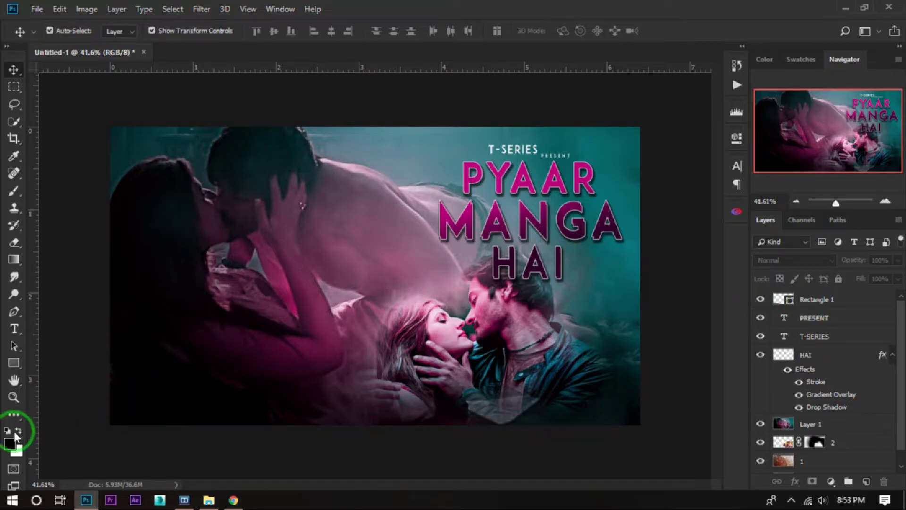
Step: Add the white text HD over the black rectangle in the poster's lower-left corner
left_click(234, 500)
left_click(234, 500)
left_click(14, 328)
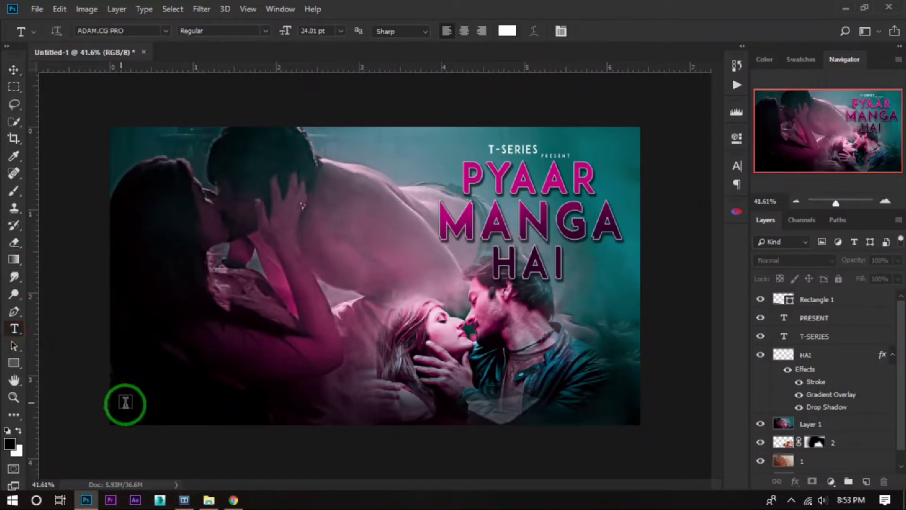
left_click(117, 400)
type("H D")
left_click(609, 31)
left_click(13, 69)
Step: Set the lower-left text's font to Gotham Ultra Italic and retype it as HD in capitals
left_click(737, 138)
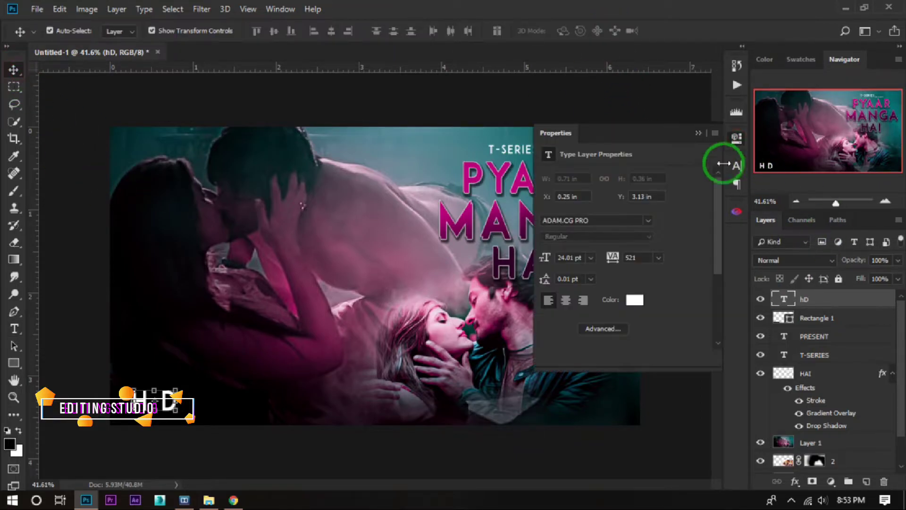
left_click(647, 220)
left_click(616, 276)
left_click(168, 401)
double_click(793, 305)
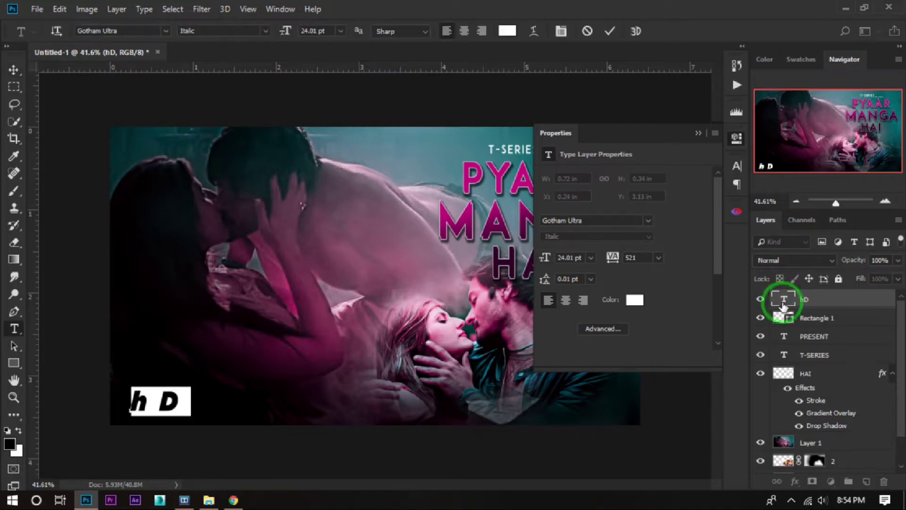
left_click(698, 134)
left_click(610, 31)
left_click(671, 229)
Step: Set the tracking of HD to 141 and move the text closer to the poster's lower-left corner
left_click(172, 402)
left_click(736, 138)
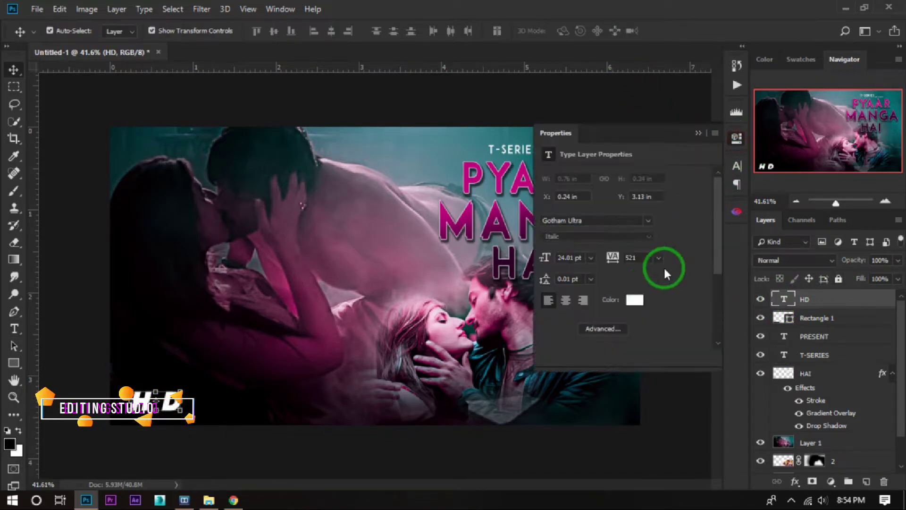
left_click_drag(585, 260, 585, 260)
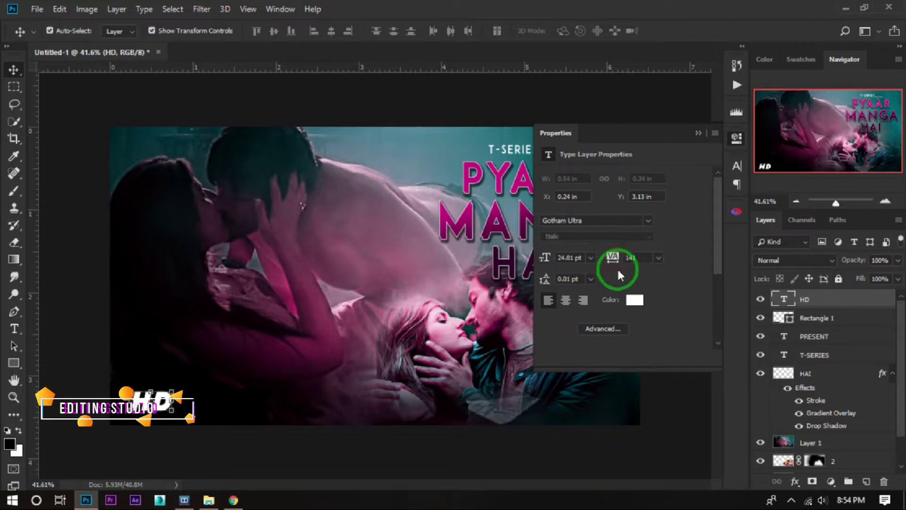
left_click(699, 134)
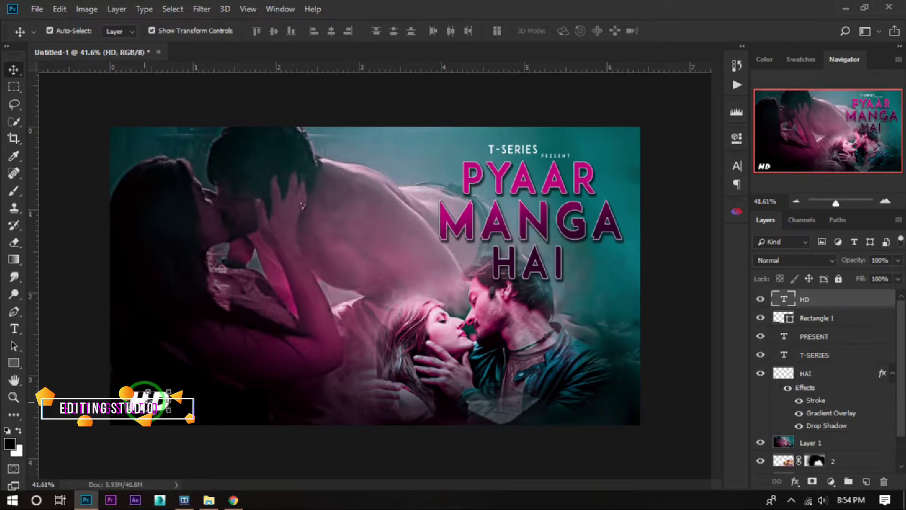
left_click(686, 350)
left_click_drag(154, 409, 150, 409)
Step: Duplicate the HD text, place the copy just to its right and change its wording to VIDEO
left_click_drag(832, 301, 867, 482)
left_click_drag(157, 412, 193, 409)
double_click(788, 300)
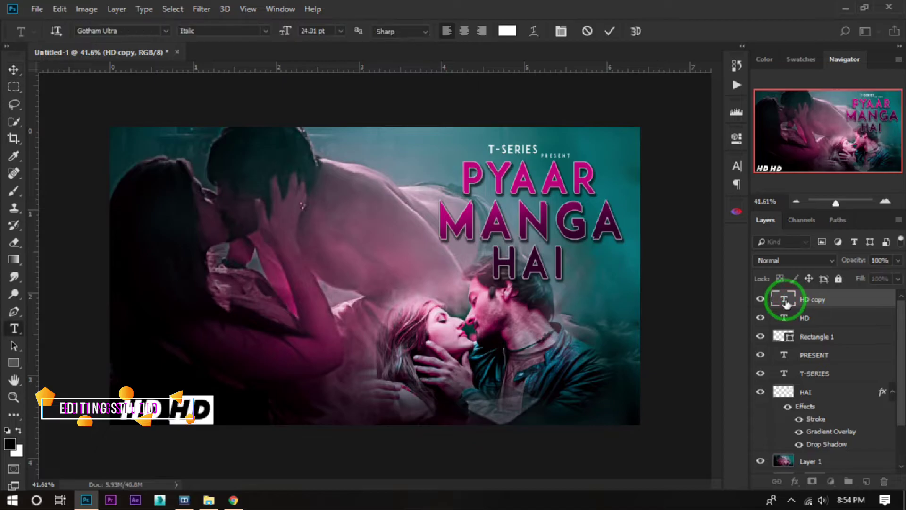
left_click(610, 31)
key("v")
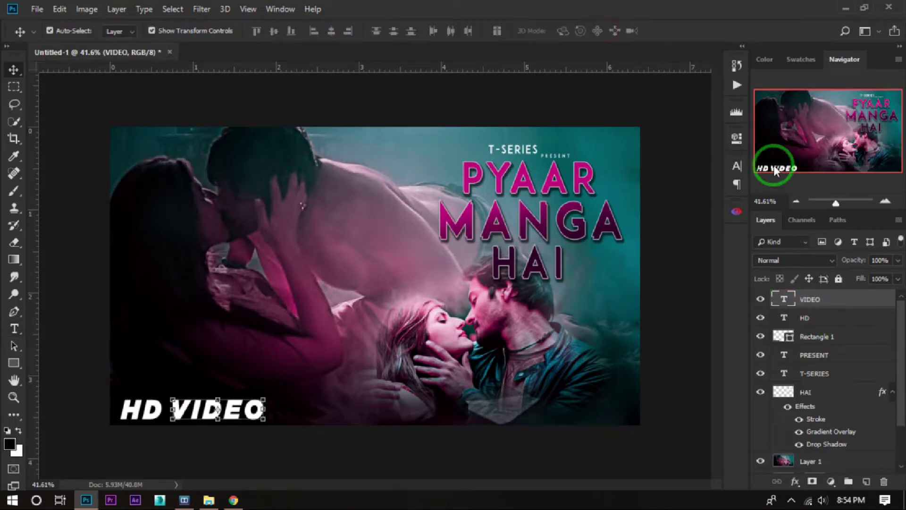
Step: Set the font of the VIDEO text to Gotham in the Bold Italic style
left_click(736, 138)
left_click(643, 219)
left_click(642, 220)
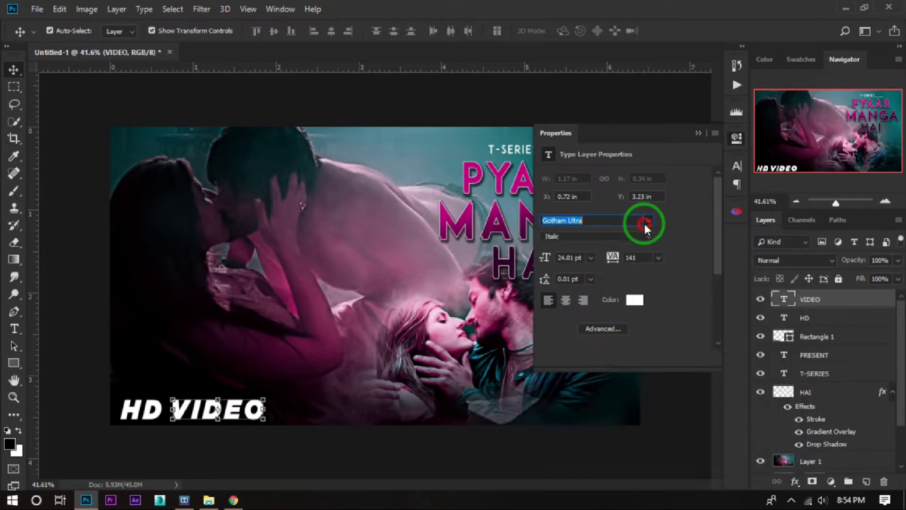
left_click(644, 239)
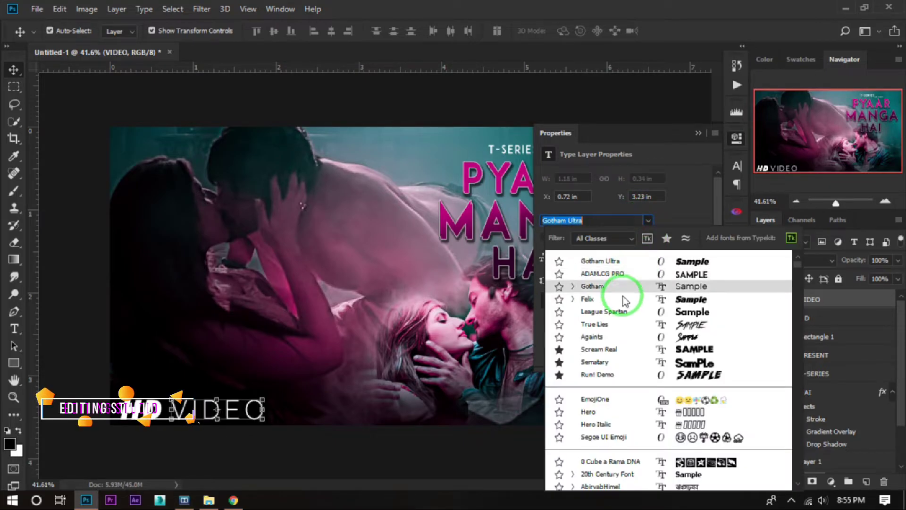
left_click(617, 287)
left_click(648, 237)
left_click(609, 300)
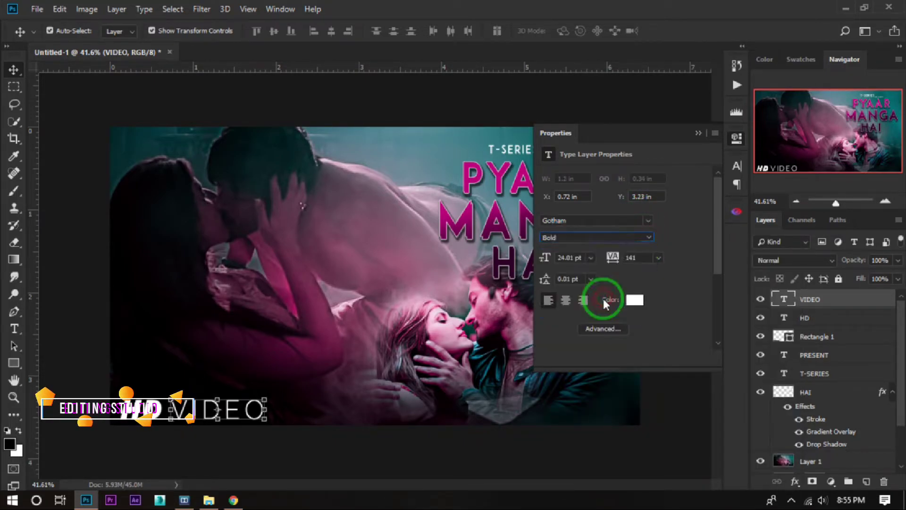
left_click(623, 236)
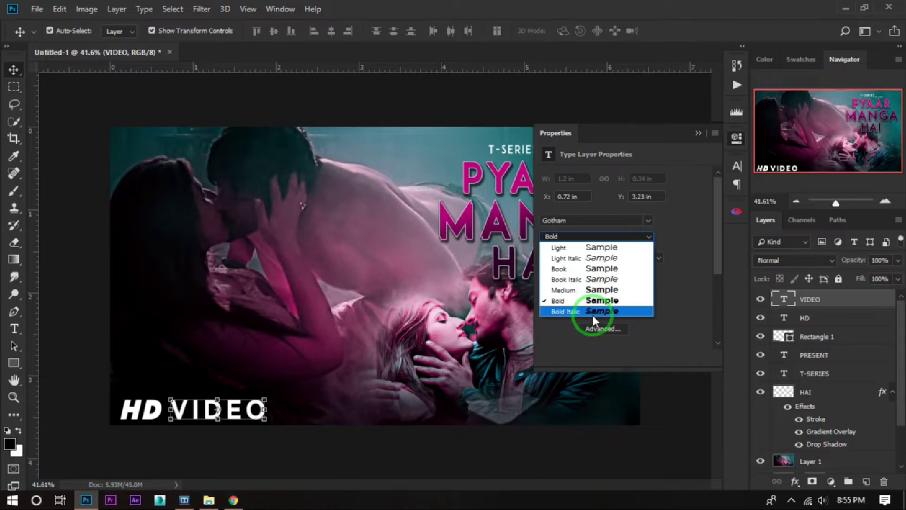
left_click(592, 310)
left_click(697, 133)
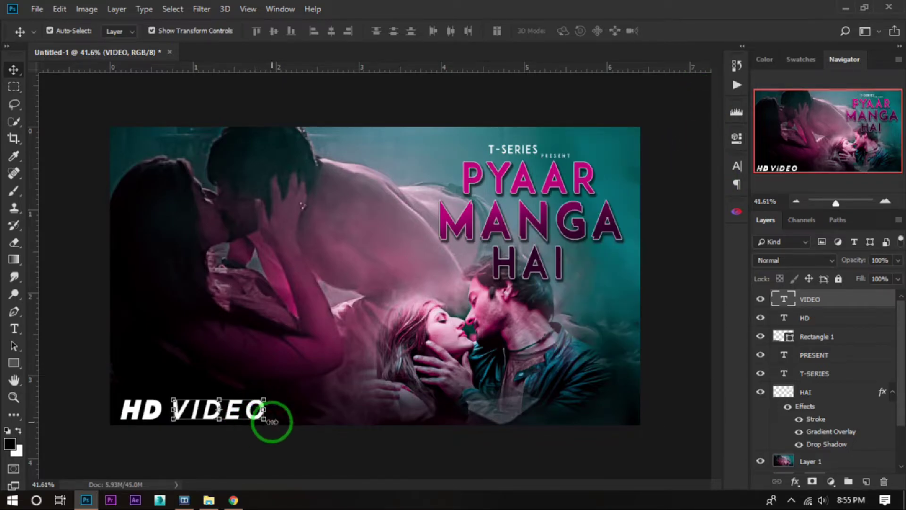
Step: Scale the VIDEO text down and fit it beside HD
left_click_drag(261, 419, 237, 411)
left_click(602, 32)
left_click(670, 198)
scroll(302, 337, "down", 1)
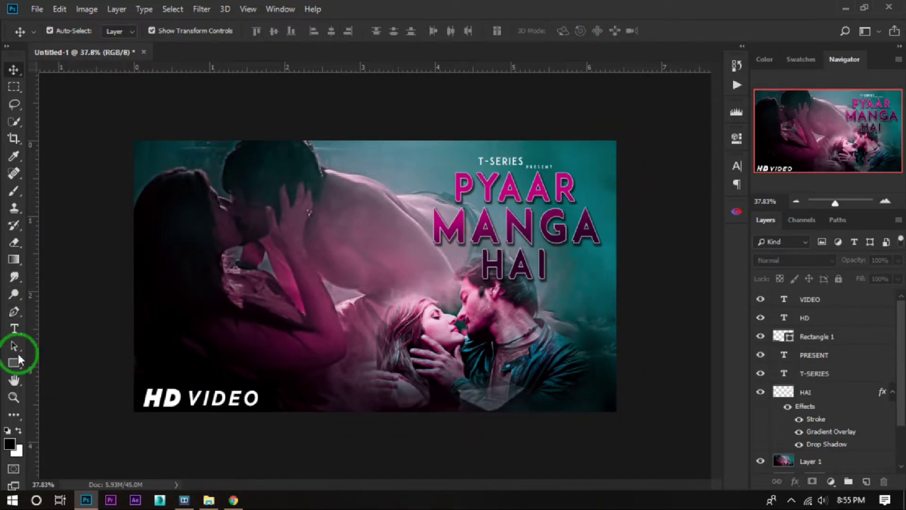
Step: Add the white text FEATURING above HD VIDEO on the poster's left side
left_click(14, 336)
left_click(160, 333)
type("FE")
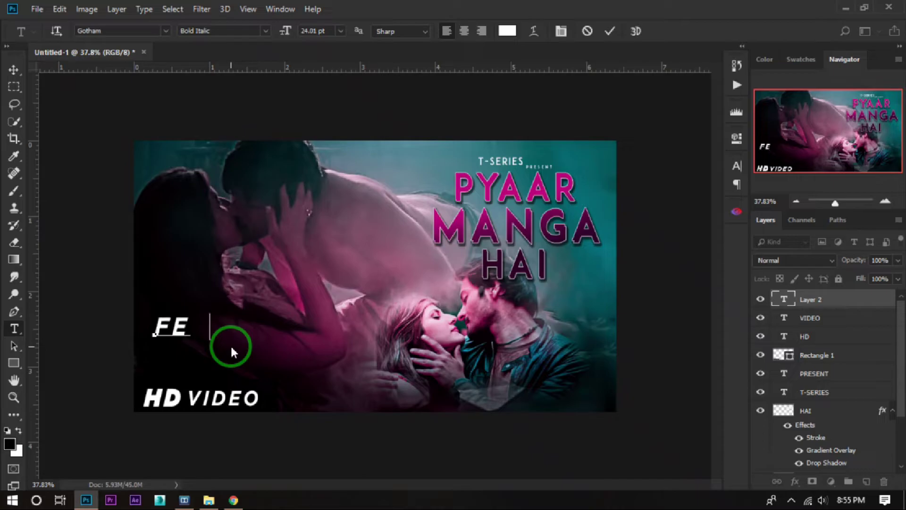
type("ATURING")
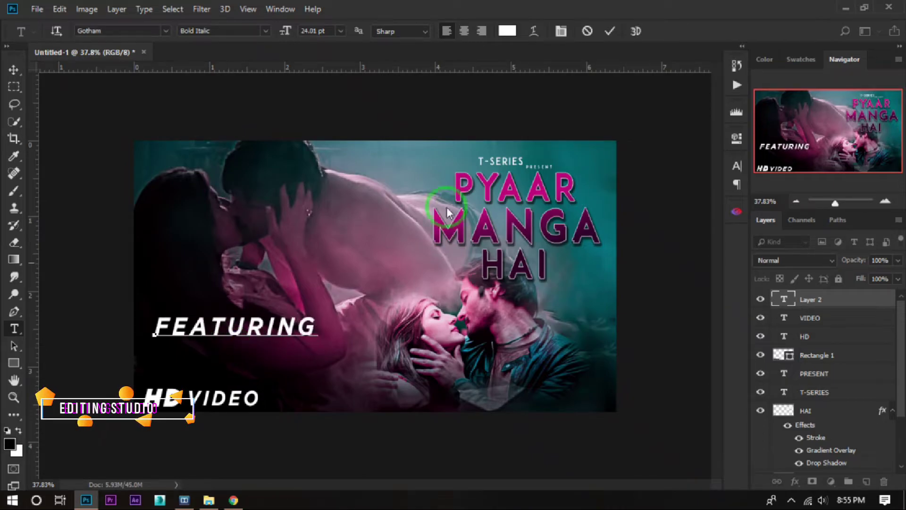
key("ctrl+Return")
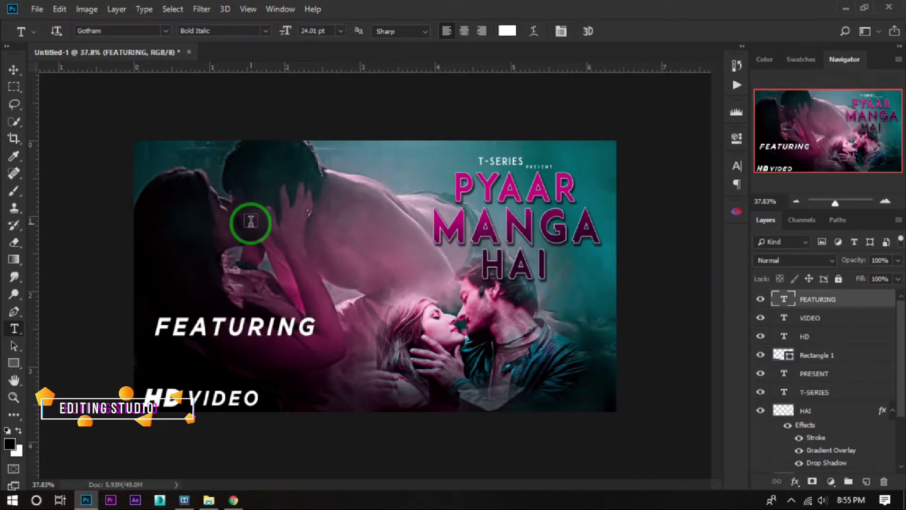
Step: Change the font of the FEATURING text to ADAM.CG PRO
left_click(14, 69)
left_click(236, 329)
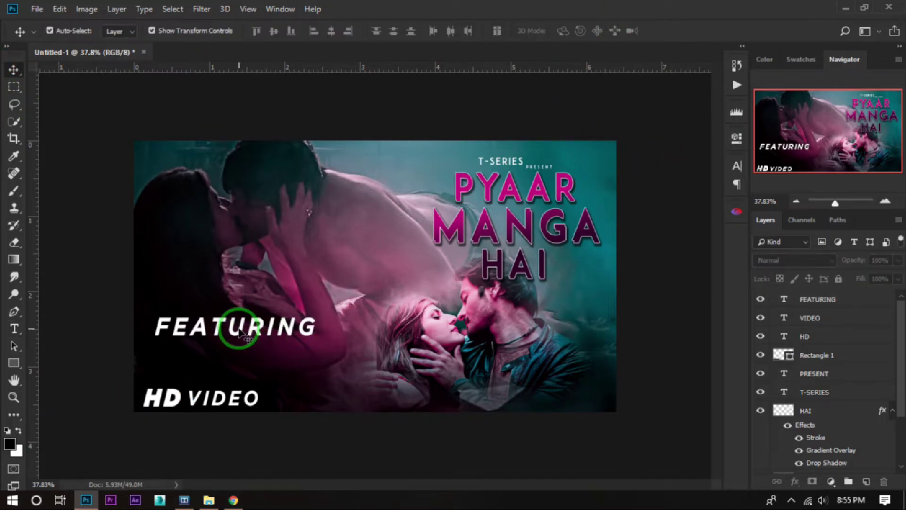
left_click(646, 221)
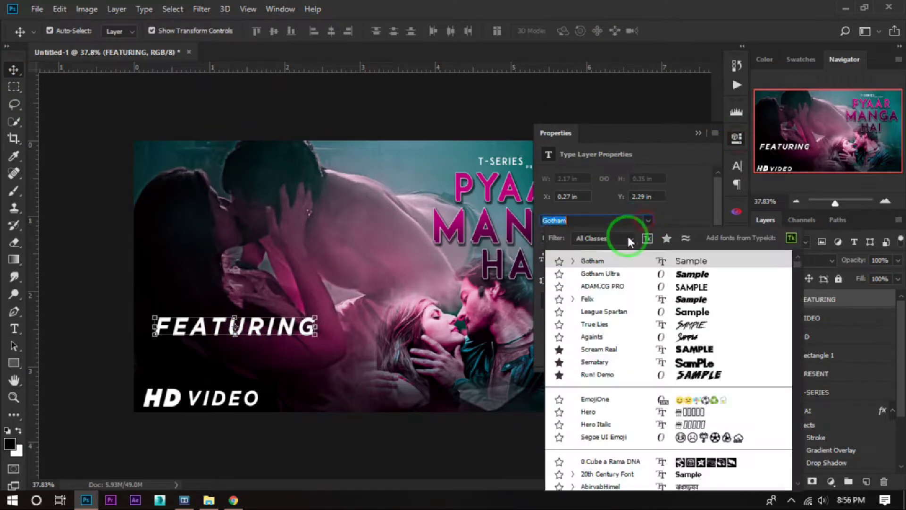
left_click(592, 283)
left_click(698, 134)
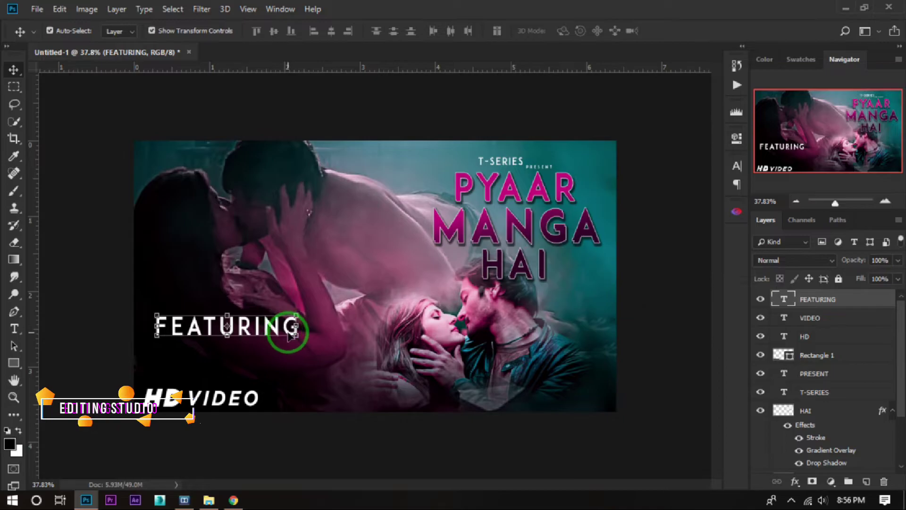
Step: Scale FEATURING down to a small credit line and place it near the poster's left edge
key("ctrl+t")
left_click_drag(298, 339, 195, 322)
left_click(600, 31)
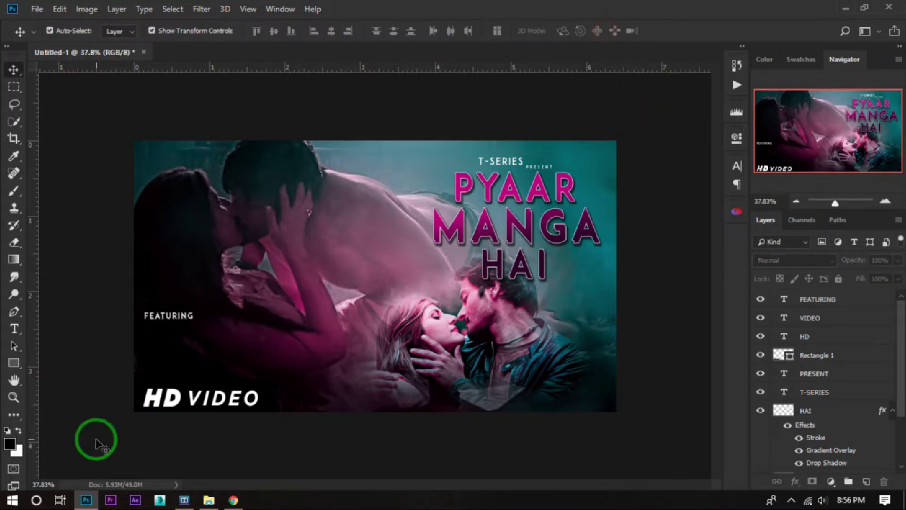
Step: Add the credit text ZAREEN KHAN directly below FEATURING in ADAM.CG PRO
key("t")
left_click(145, 340)
type("ZARE")
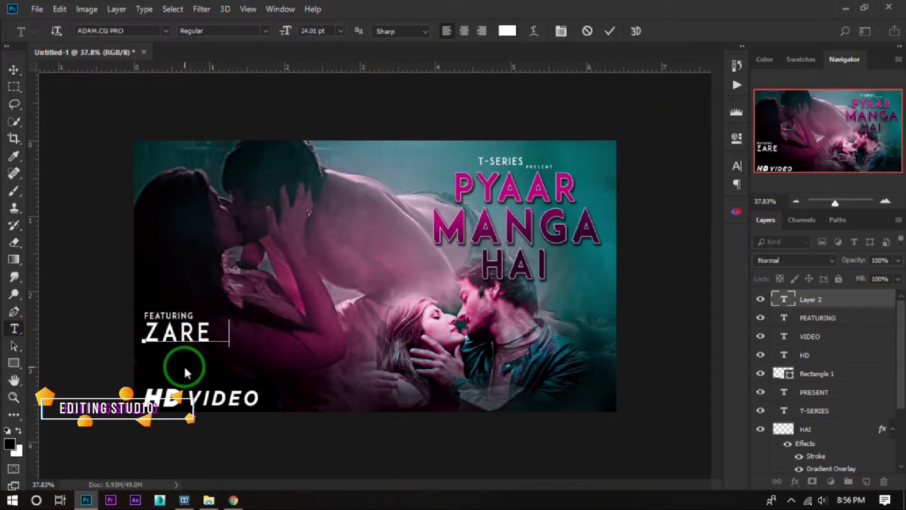
type("EN JHAN")
left_click(270, 336)
key("BackSpace")
left_click(609, 31)
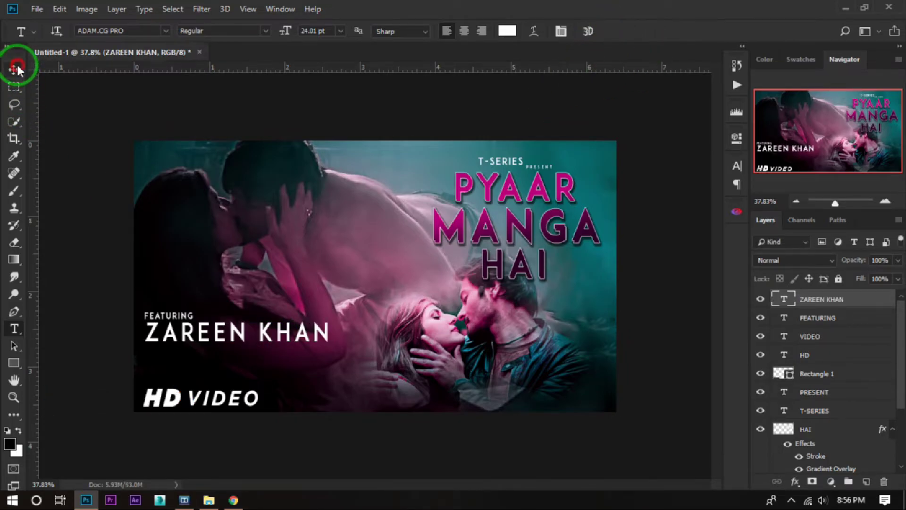
Step: Scale the ZAREEN KHAN text to about 11.33 pt and nudge it into place beneath FEATURING
left_click(16, 70)
key("ctrl+t")
left_click_drag(333, 349, 231, 337)
left_click(600, 31)
left_click(246, 323)
left_click(214, 327)
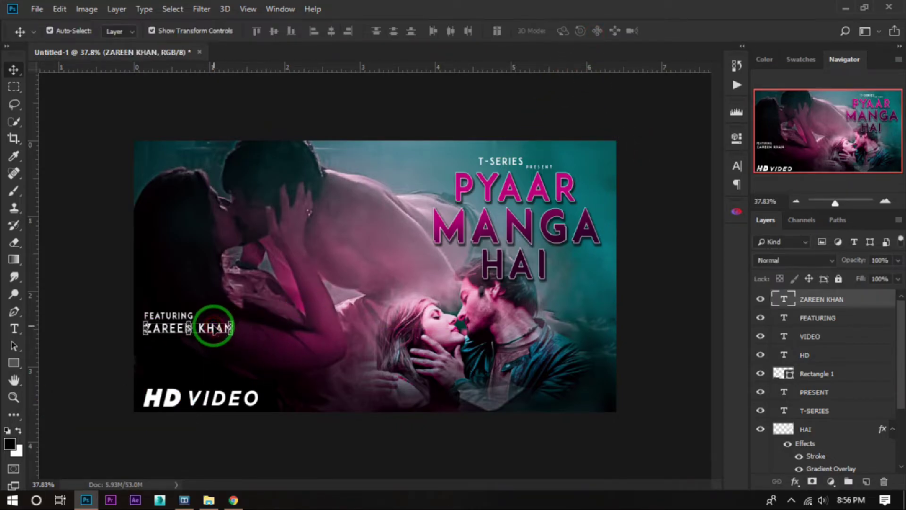
left_click(58, 322)
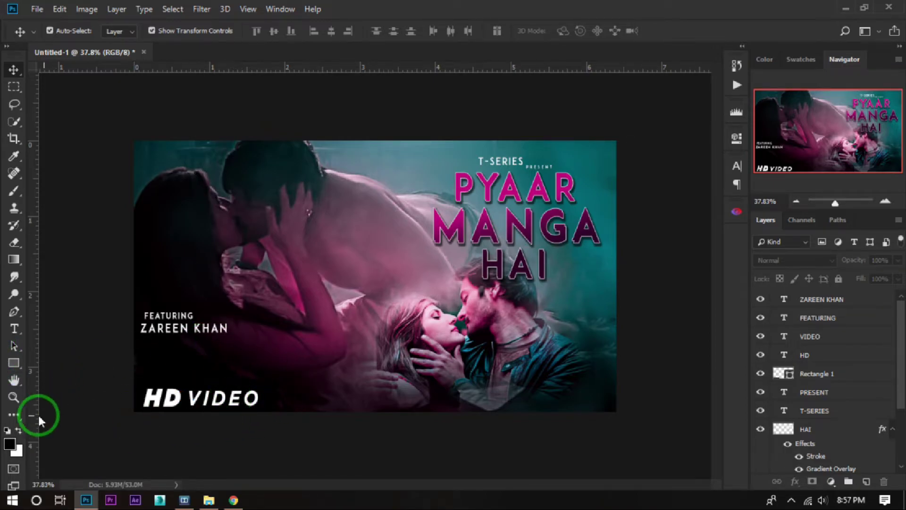
Step: Duplicate the ZAREEN KHAN text layer and place the copy directly below the original
left_click(14, 328)
key("v")
left_click_drag(880, 298, 866, 481)
left_click_drag(196, 328, 196, 342)
Step: Replace the wording of the duplicated credit line with & ALI FAZAL
double_click(785, 299)
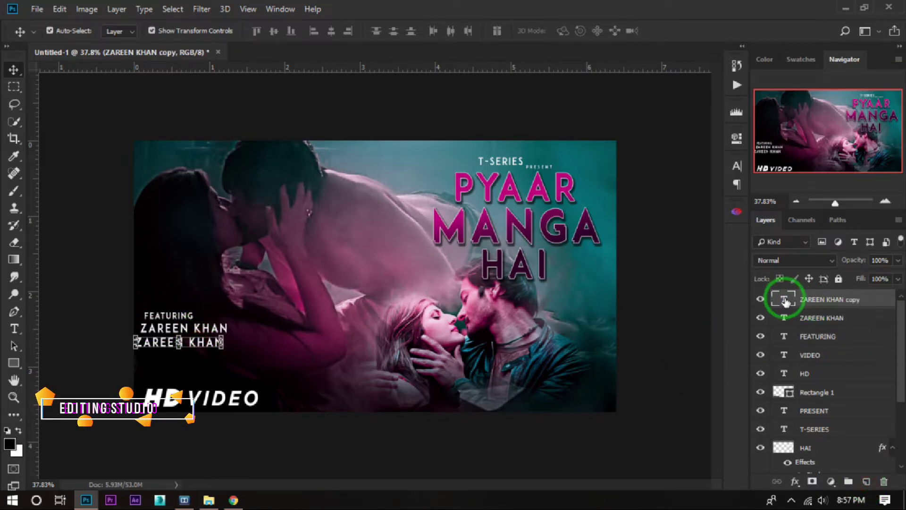
key("BackSpace")
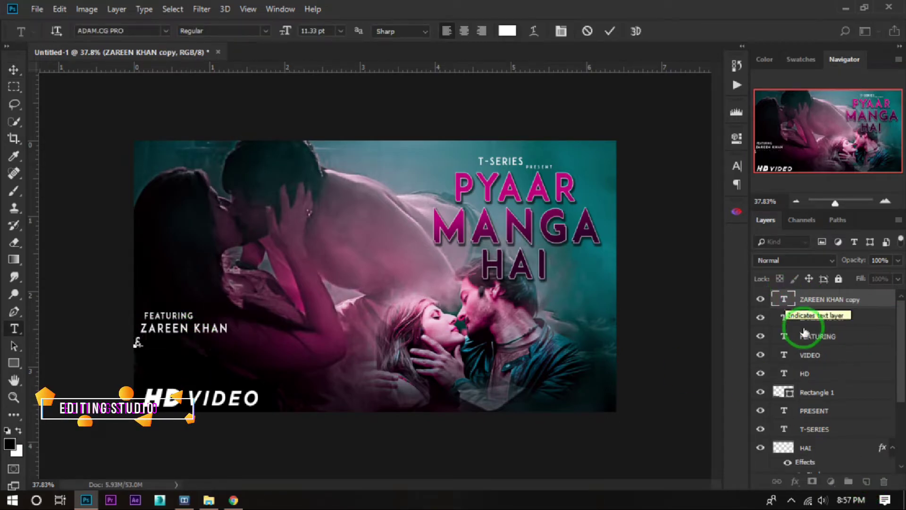
type("& ALI ZA")
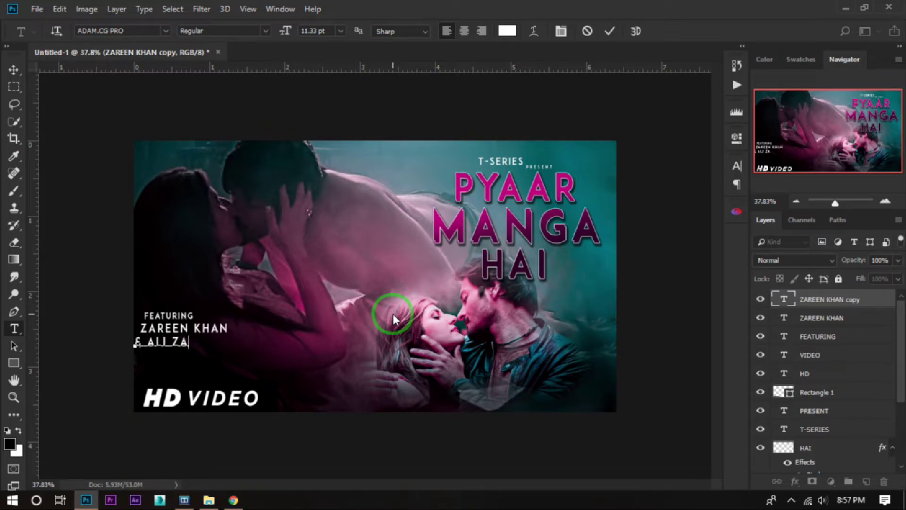
key("BackSpace")
key("BackSpace")
type("FA")
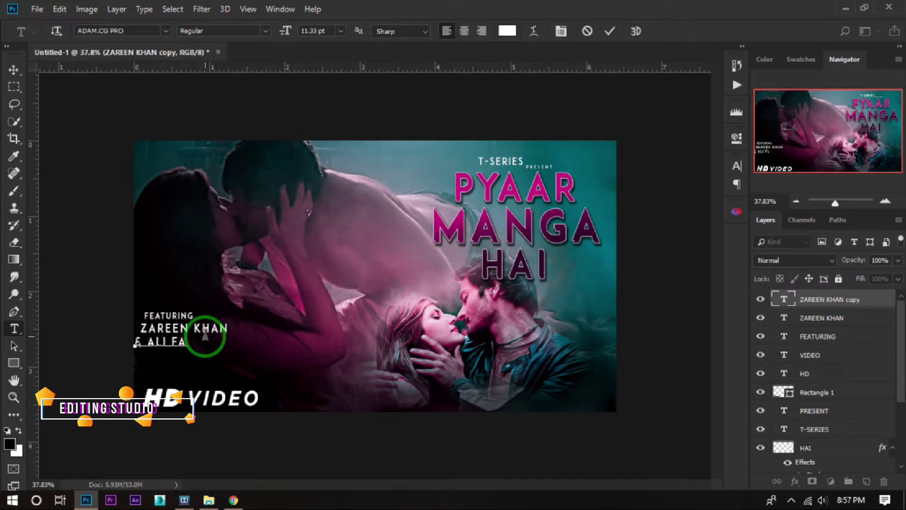
type("ZAL")
left_click(610, 31)
key("v")
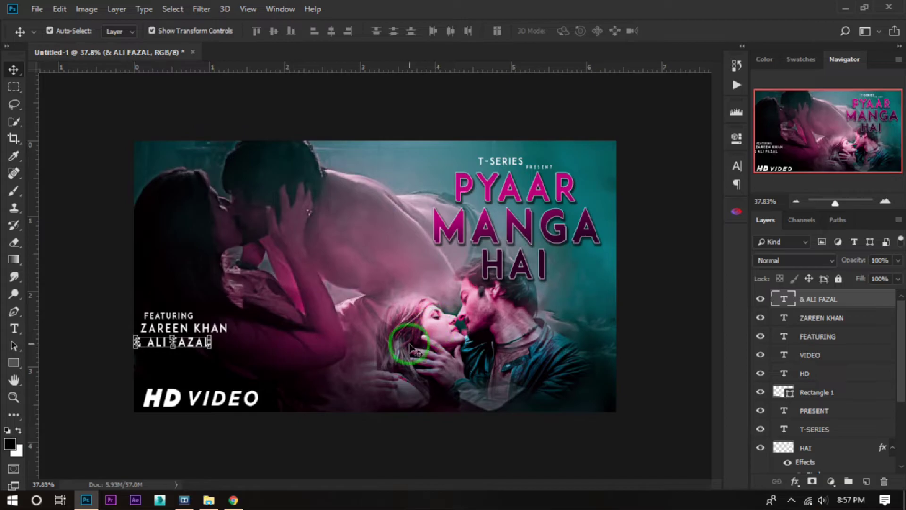
Step: Nudge the & ALI FAZAL text rightward to line up with the start of ZAREEN KHAN
left_click(657, 132)
left_click(189, 344)
key("Right")
key("Right")
key("Right")
key("Right")
key("Right")
key("Right")
key("Right")
key("Right")
key("Right")
key("Right")
key("Right")
key("Right")
key("Right")
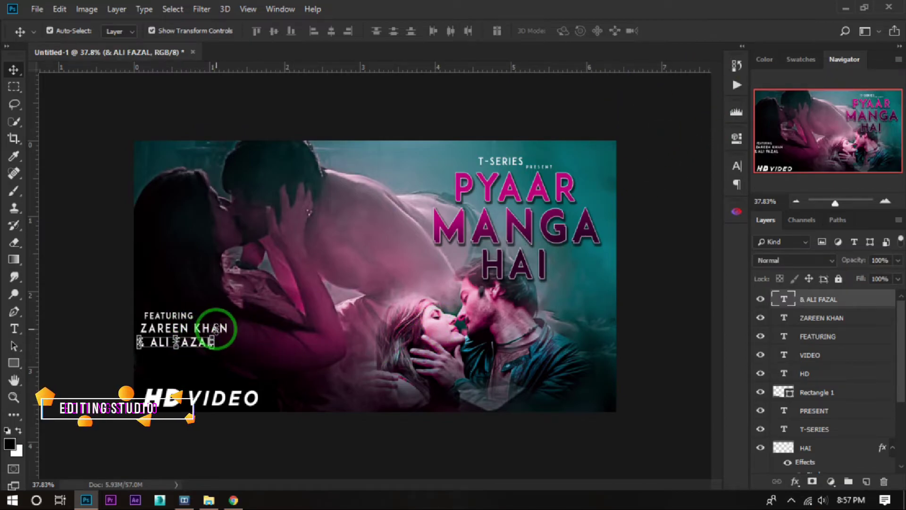
left_click(667, 277)
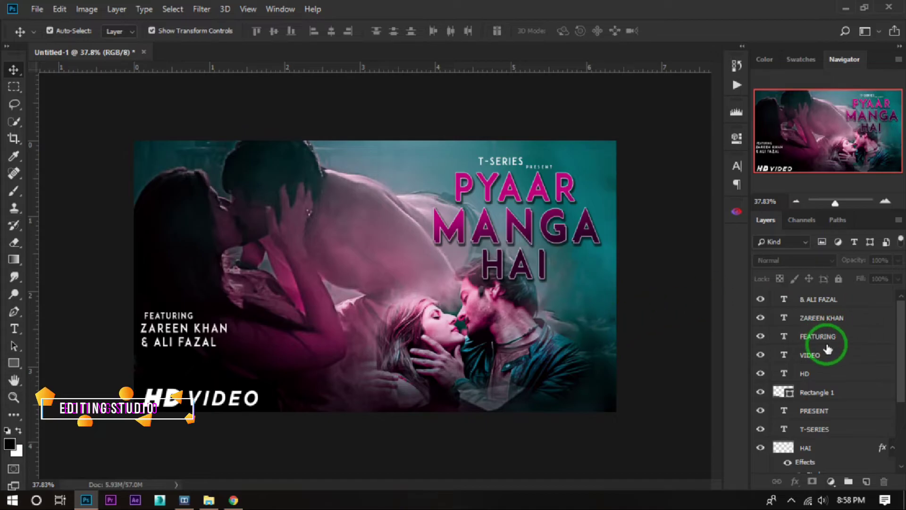
Step: Collapse the HAI layer's effects and add a new empty layer directly above Layer 1
left_click(823, 429)
scroll(826, 427, "down", 5)
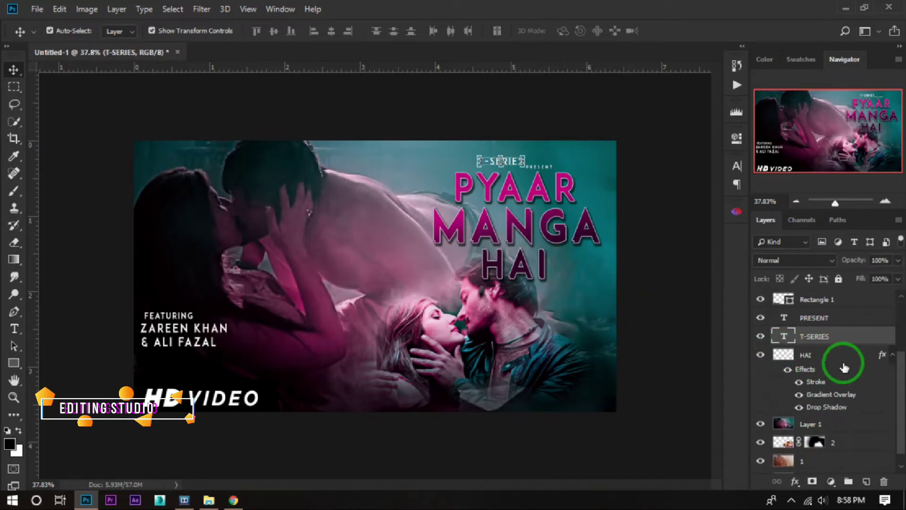
left_click(892, 360)
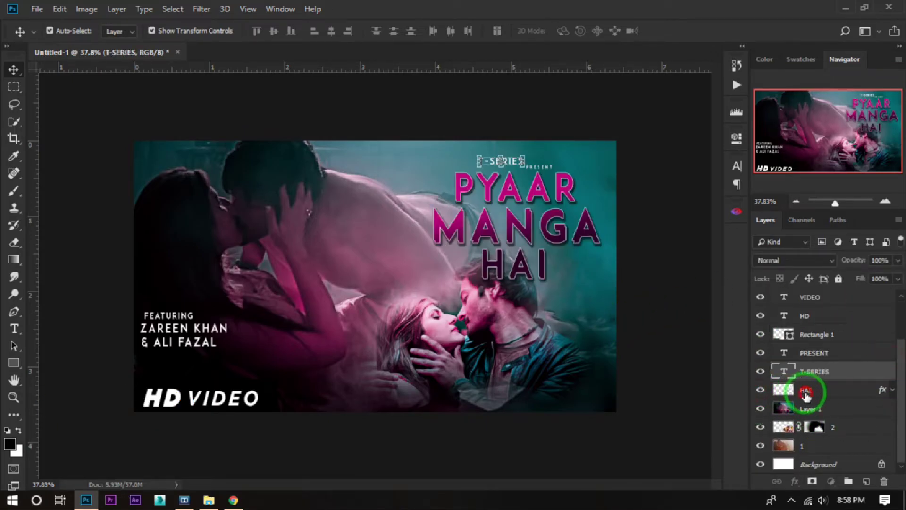
left_click(807, 391)
left_click(805, 408)
left_click(866, 481)
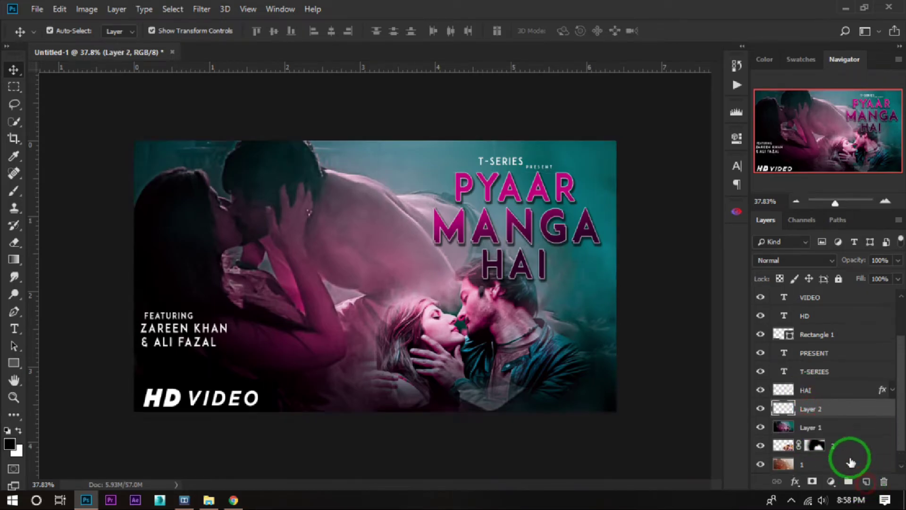
Step: Paint soft black shading behind the movie title on the new layer with a 700 px brush at 36% opacity and 60% flow
left_click(14, 190)
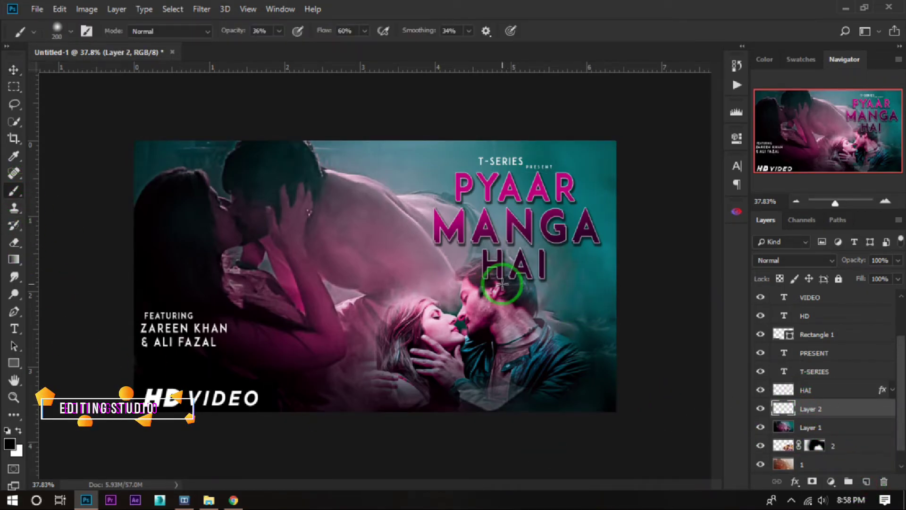
key("bracketright")
key("bracketright")
key("bracketright")
key("bracketright")
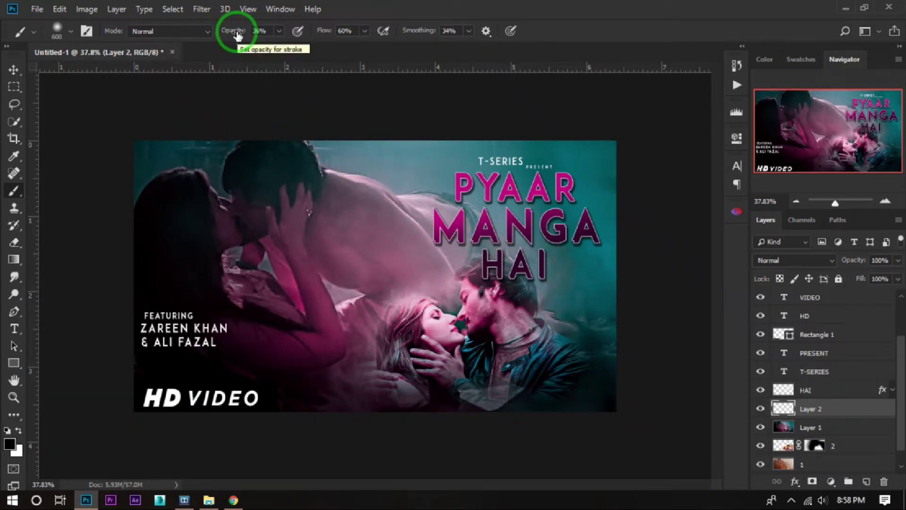
key("bracketright")
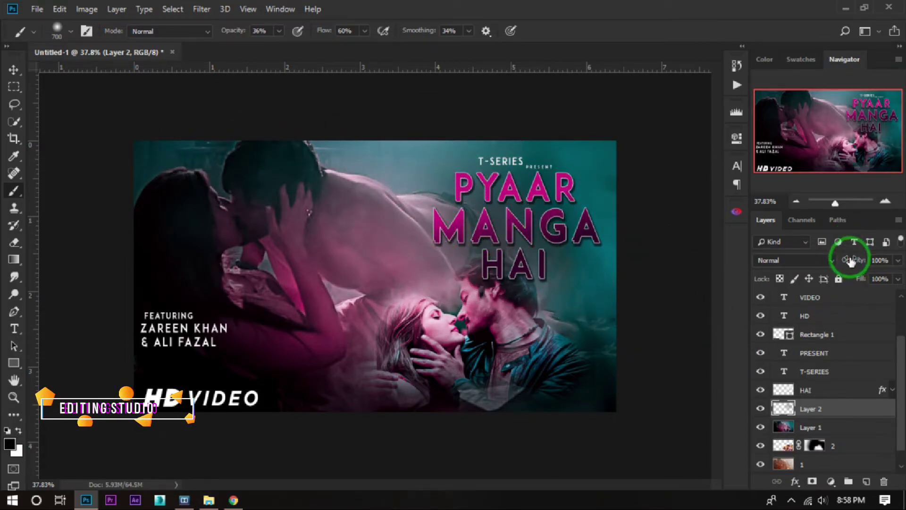
Step: Blend the painted shading layer in Overlay mode with its fill reduced to 40%
left_click(817, 261)
left_click(793, 155)
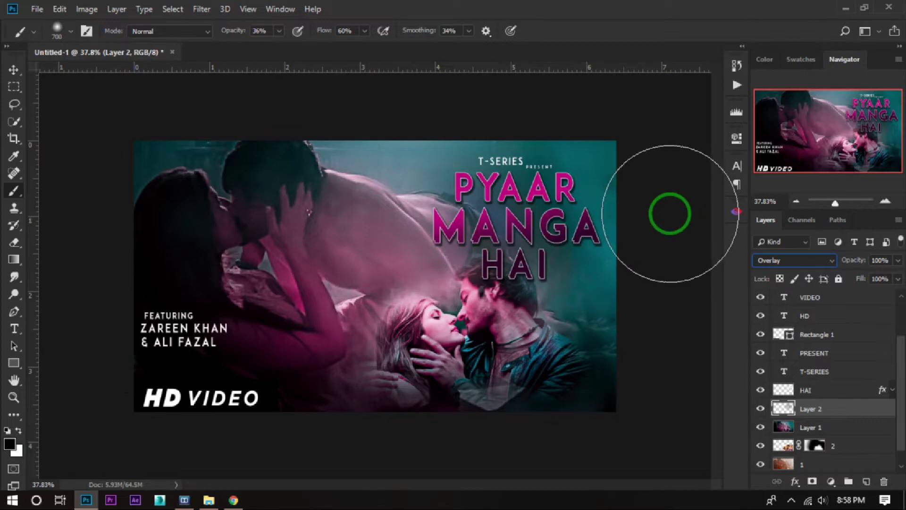
left_click_drag(859, 278, 795, 281)
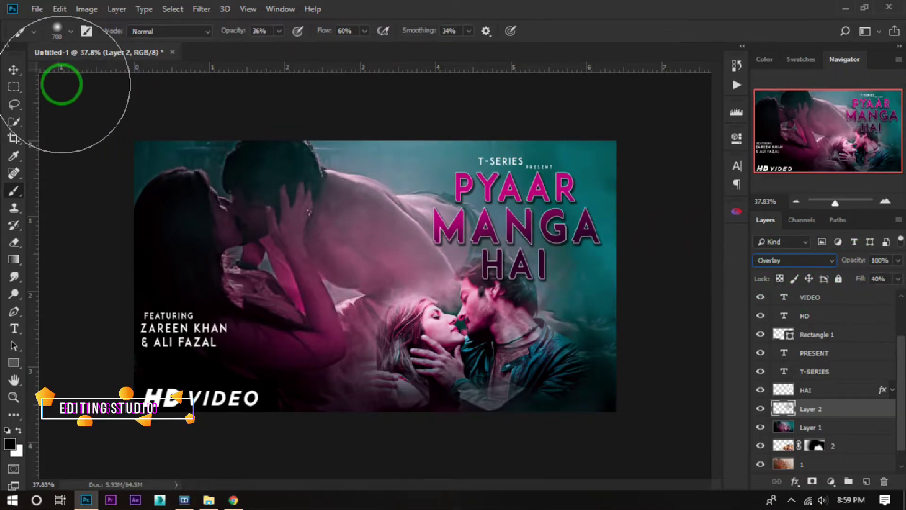
left_click(15, 71)
left_click(58, 154)
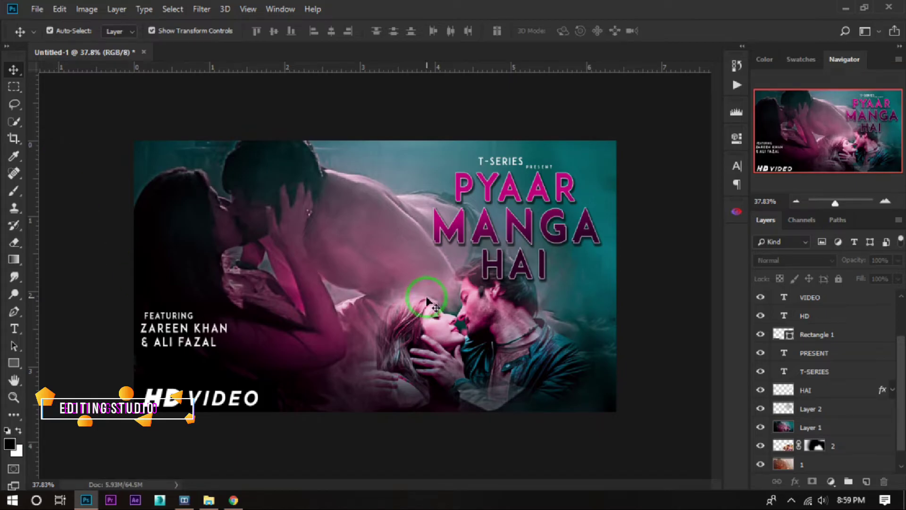
Step: Add the text EDITING STUDIO in ADAM.CG PRO at 24.01 pt across the lower right of the poster
left_click(15, 329)
left_click(375, 390)
type("EDITING S")
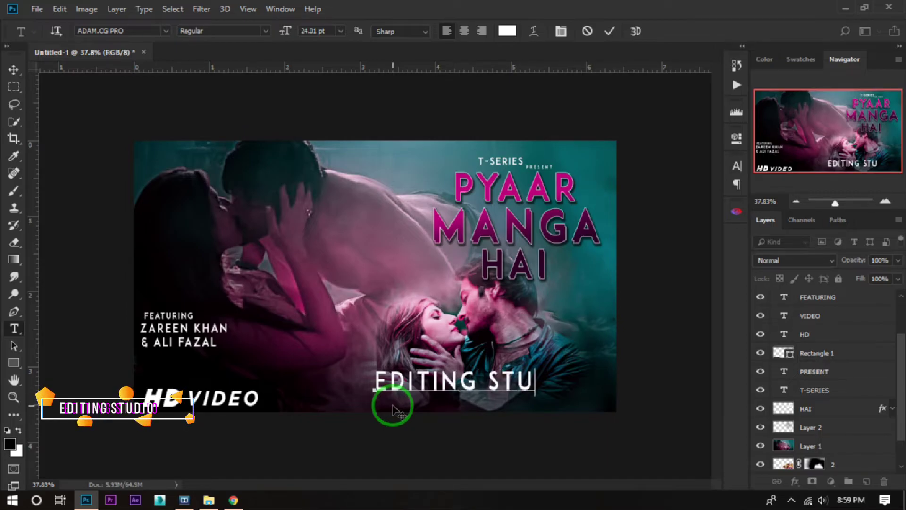
type("tudio")
left_click(610, 31)
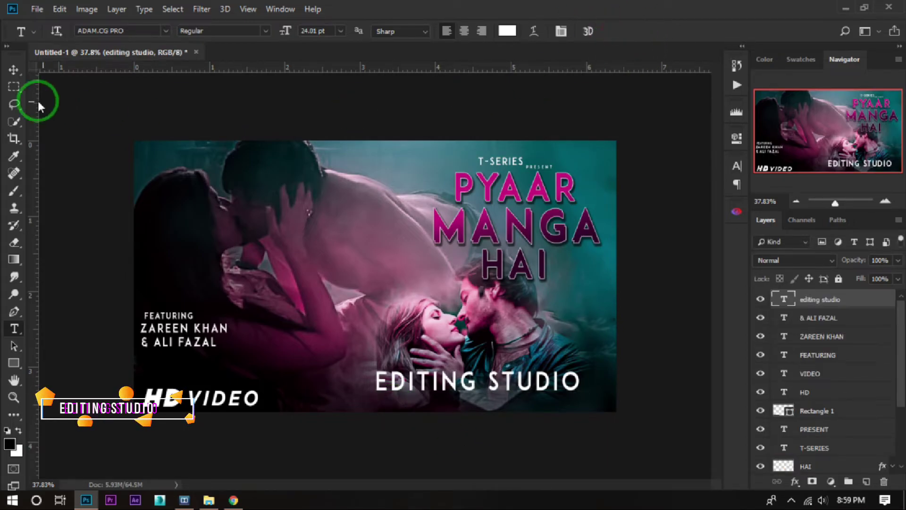
Step: Set the EDITING STUDIO text to 901 tracking and 9.01 pt, and move it to the poster's lower-right corner
left_click(14, 70)
left_click(736, 139)
left_click_drag(610, 263, 633, 263)
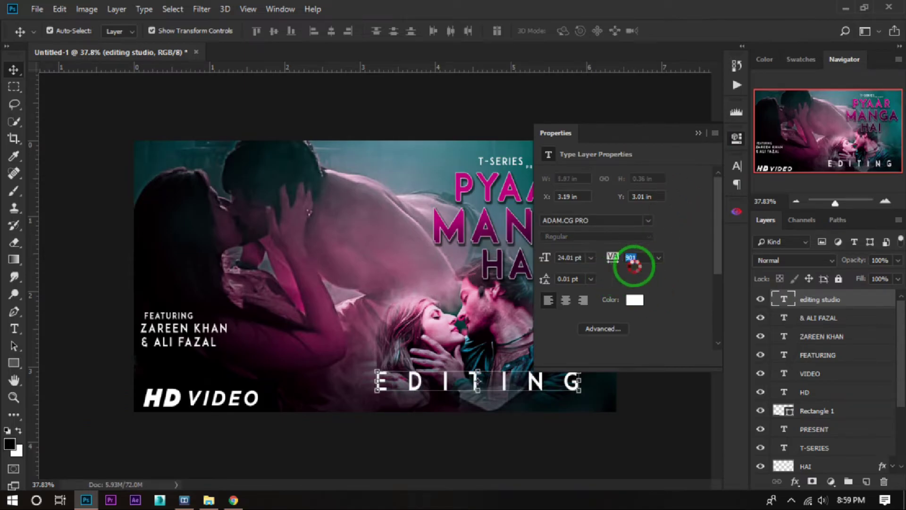
left_click_drag(545, 258, 526, 261)
left_click_drag(490, 390, 558, 411)
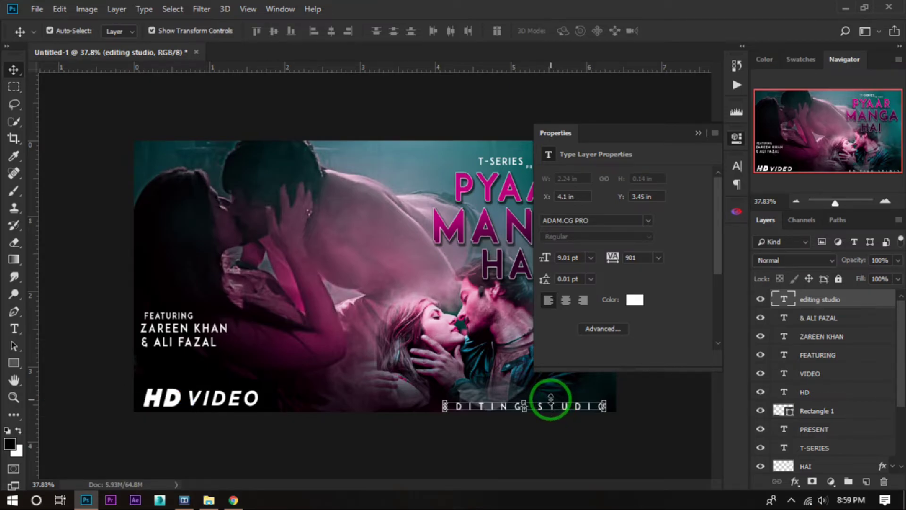
Step: Adjust the EDITING STUDIO text to 8.01 pt with 1061 tracking
left_click_drag(548, 263, 546, 269)
left_click_drag(612, 254, 615, 258)
left_click(655, 376)
left_click(654, 386)
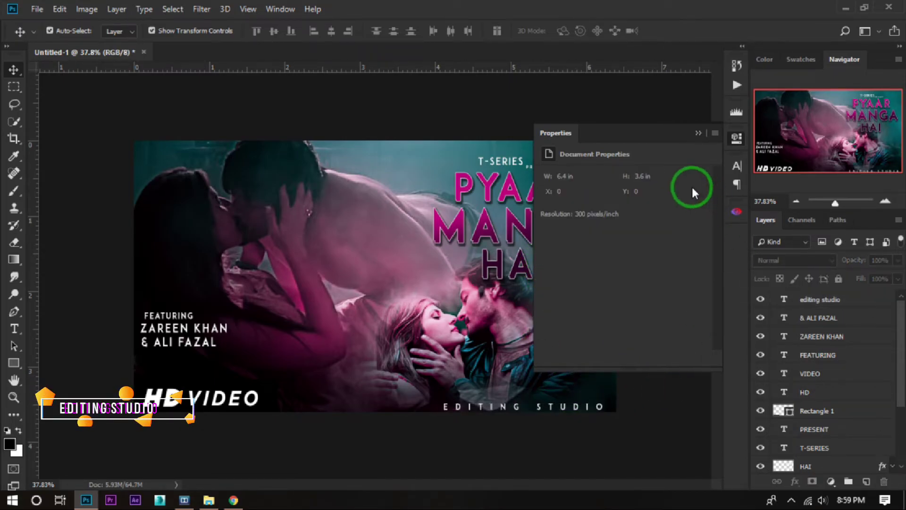
Step: Reduce the EDITING STUDIO text size to 7.01 pt
left_click(700, 134)
left_click(585, 402)
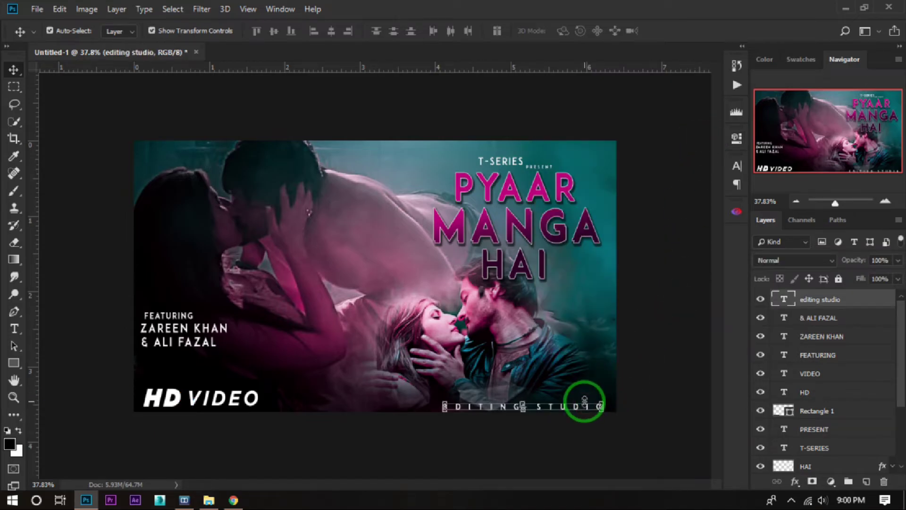
left_click(736, 138)
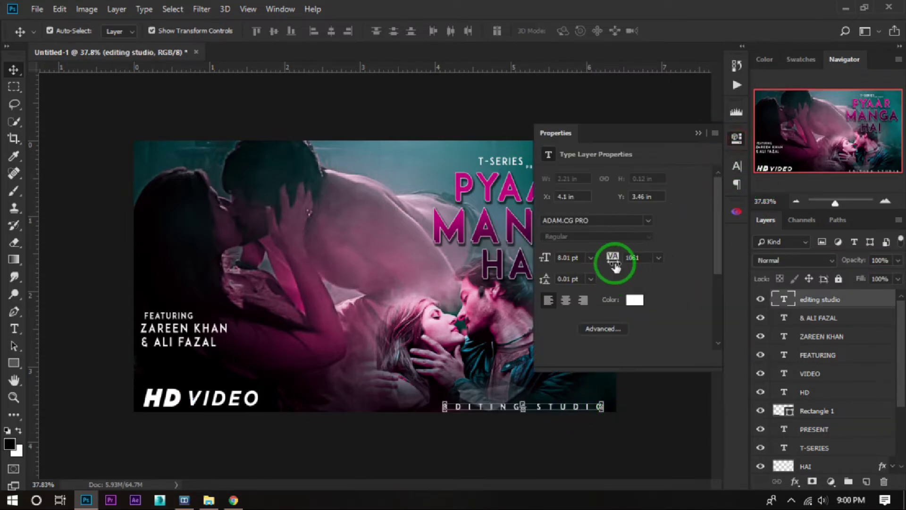
left_click_drag(546, 259, 545, 261)
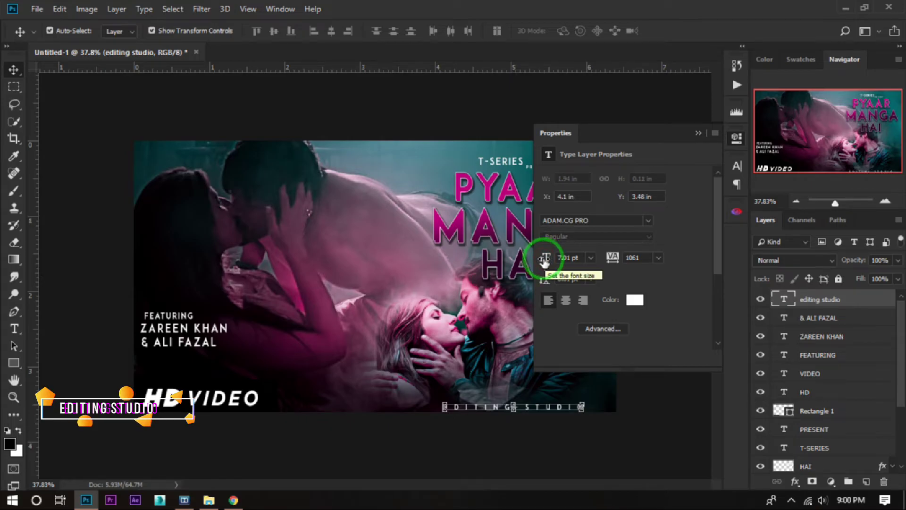
left_click(699, 134)
left_click(688, 298)
Step: Shift the EDITING STUDIO text slightly rightward along the poster's bottom edge
left_click(555, 409)
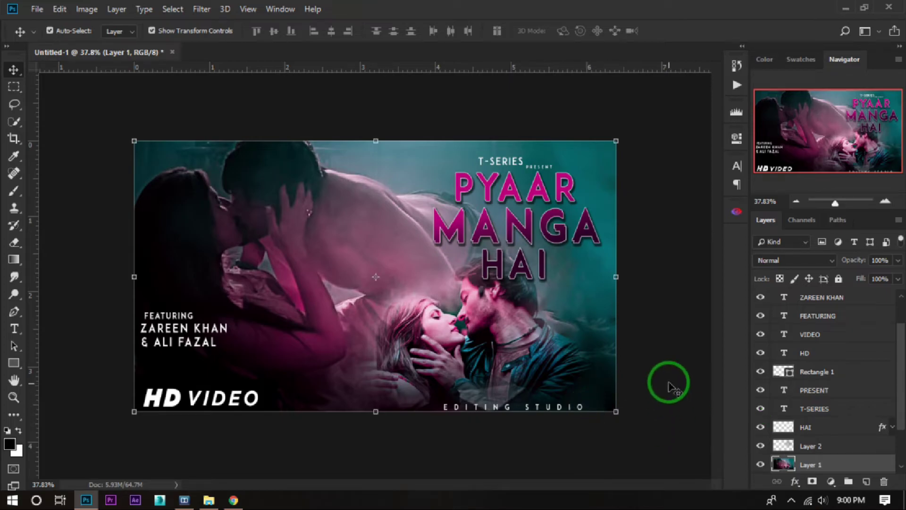
left_click(572, 409)
left_click(674, 394)
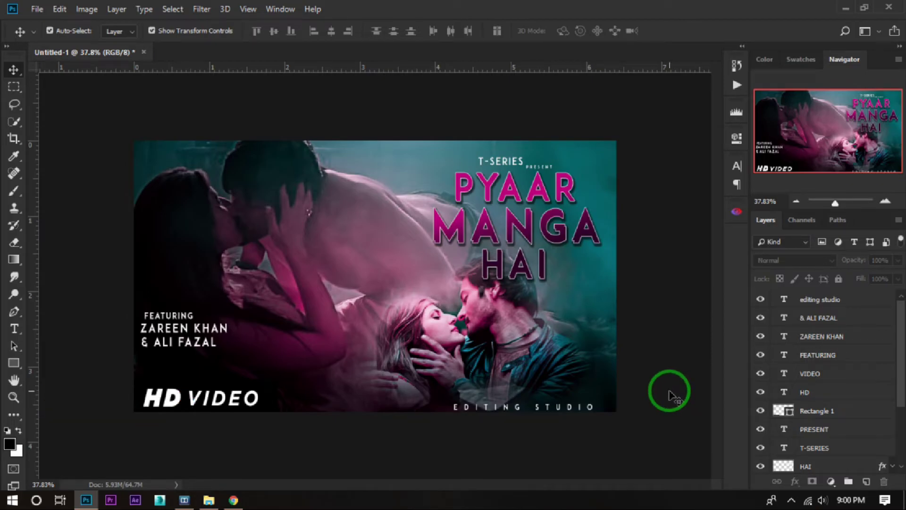
Step: Stamp all visible layers into a new merged layer above the EDITING STUDIO text
left_click(845, 297)
left_click(415, 323)
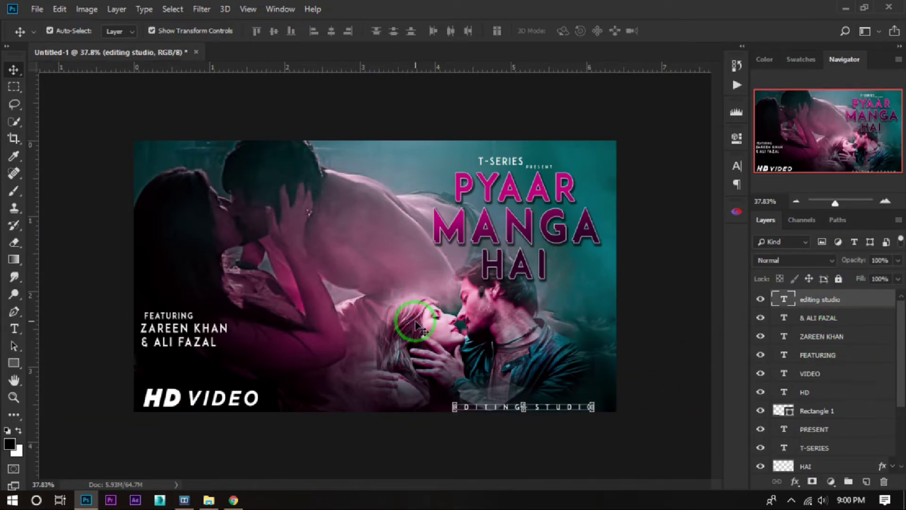
key("ctrl+alt+shift+e")
left_click(202, 9)
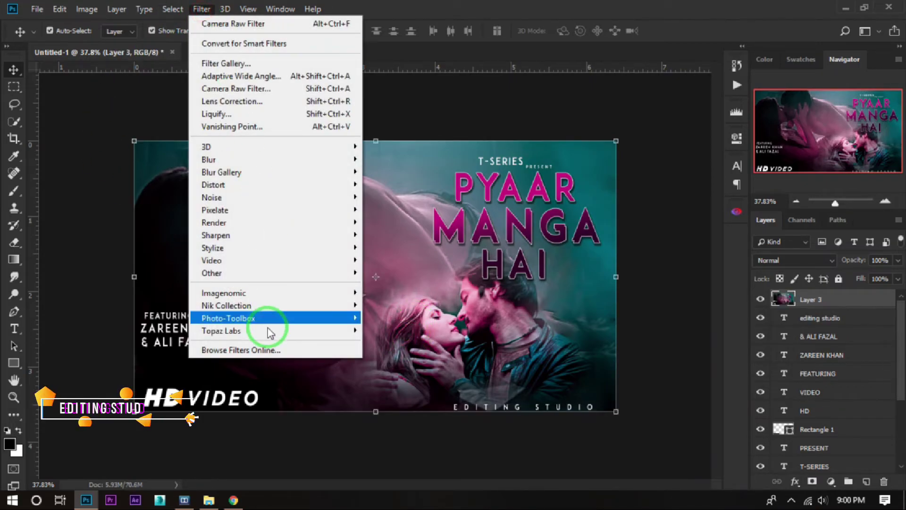
left_click(264, 330)
left_click(394, 128)
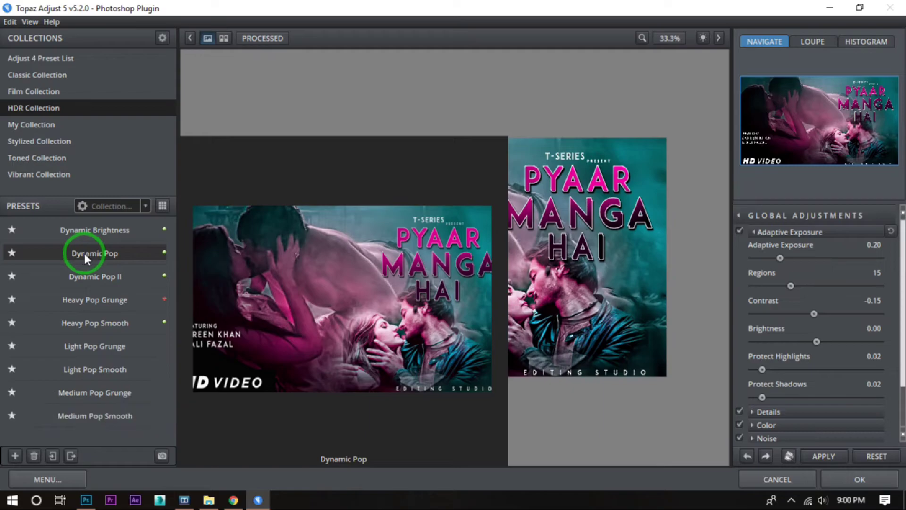
left_click(64, 158)
left_click(62, 175)
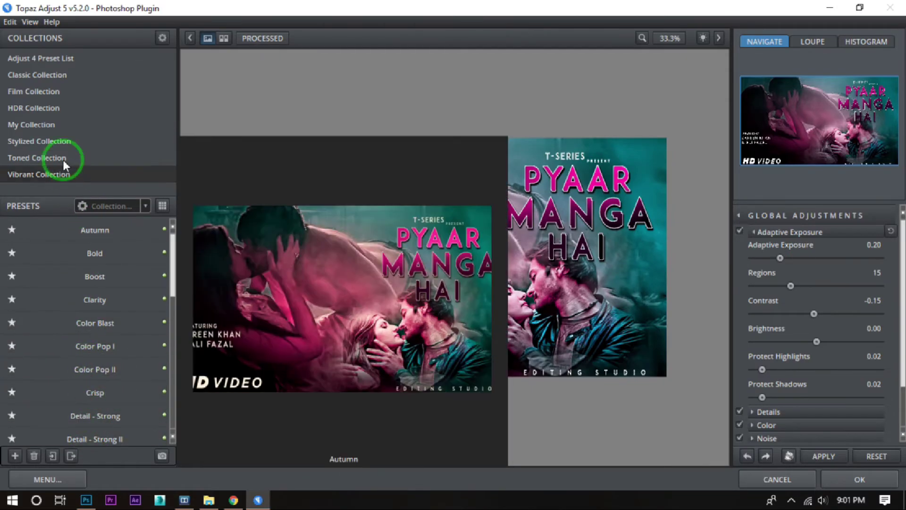
left_click(823, 483)
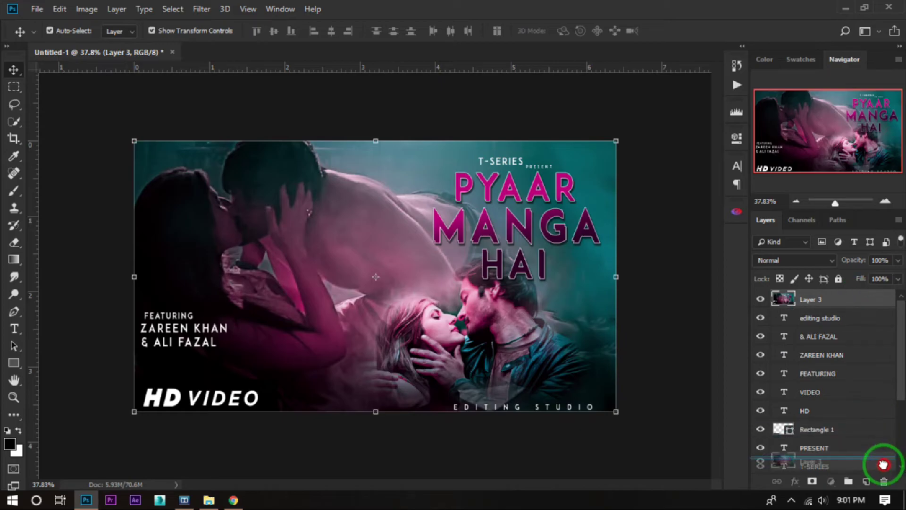
Step: Duplicate the merged layer and open the copy in Color Efex Pro 4, postponing the Nik Collection update
left_click(201, 9)
mouse_move(239, 305)
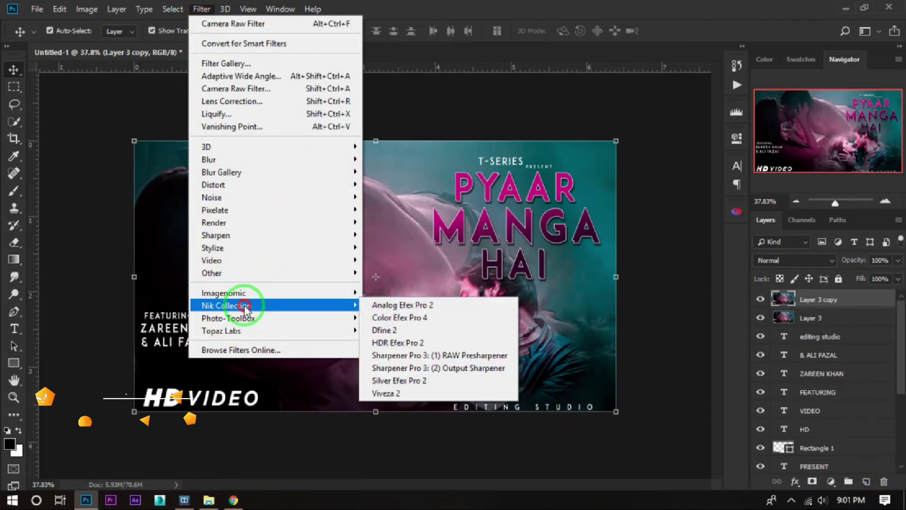
left_click(425, 315)
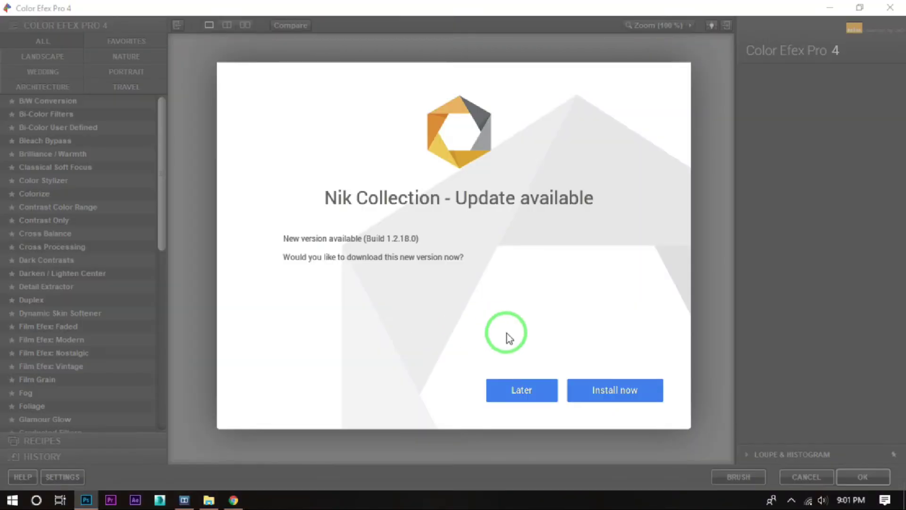
left_click(523, 395)
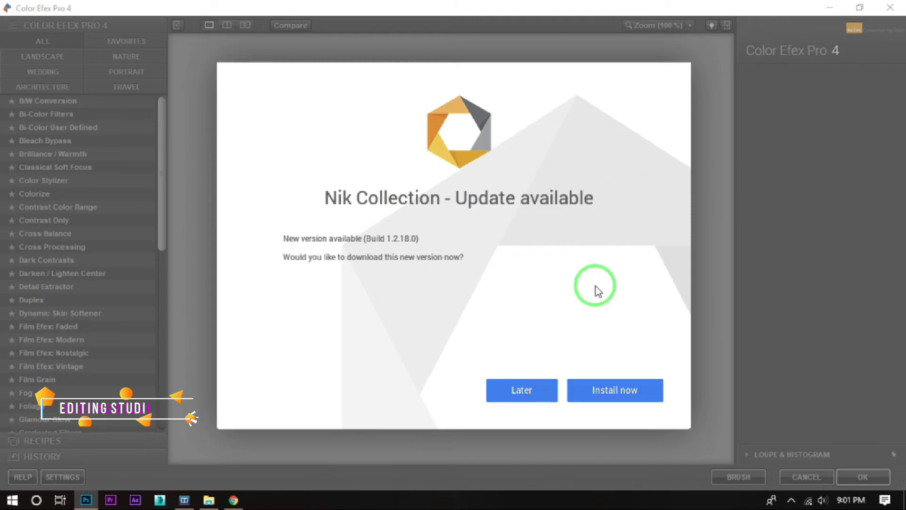
left_click(524, 398)
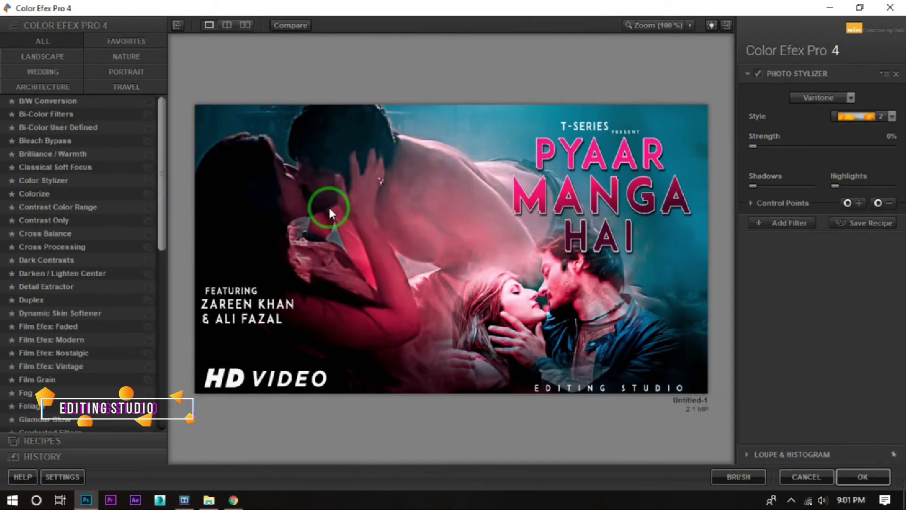
Step: Try the Color Stylizer filter on the poster, and switch to the Photo Stylizer filter instead
left_click(70, 184)
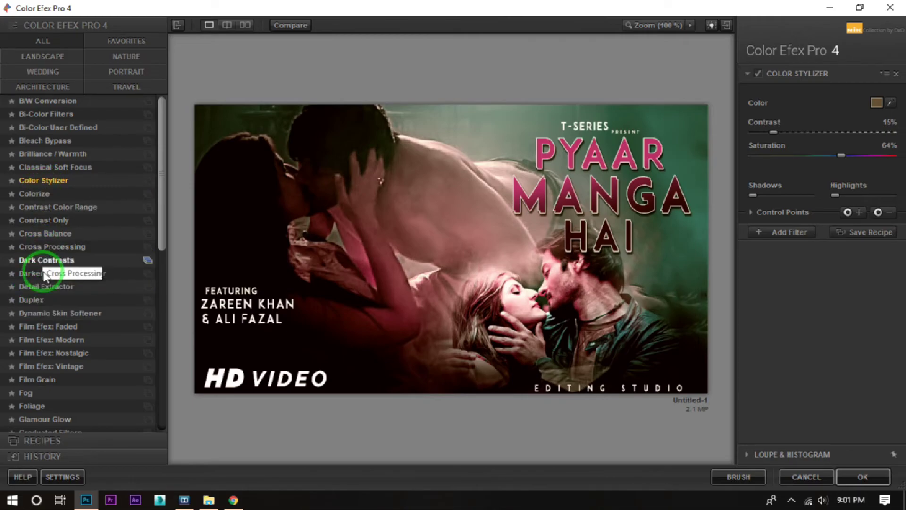
scroll(39, 395, "down", 3)
scroll(71, 387, "down", 5)
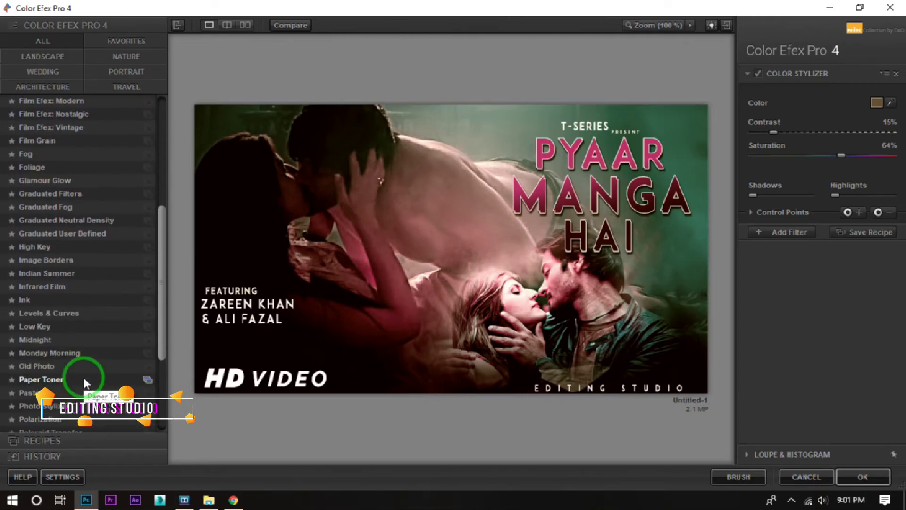
left_click(54, 368)
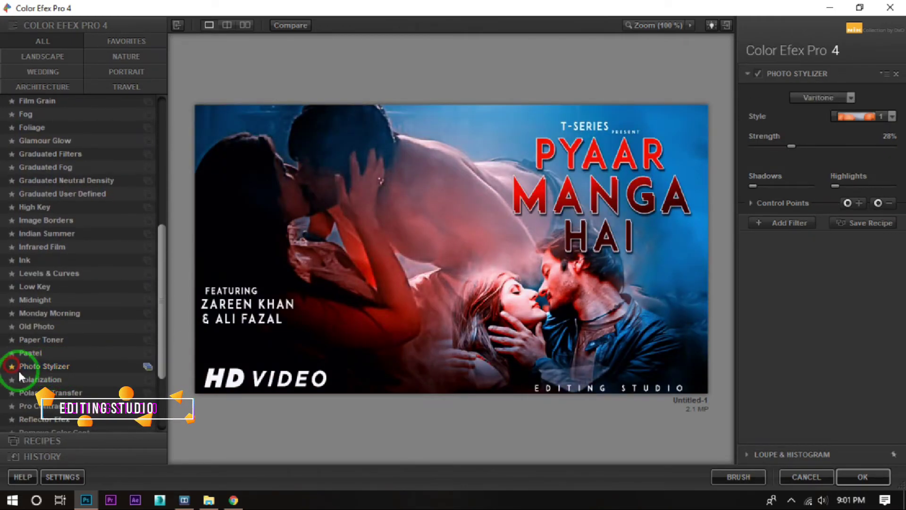
Step: Compare the Varitone styles in Photo Stylizer, choose style 1 at 28% strength and apply the filter
left_click(876, 117)
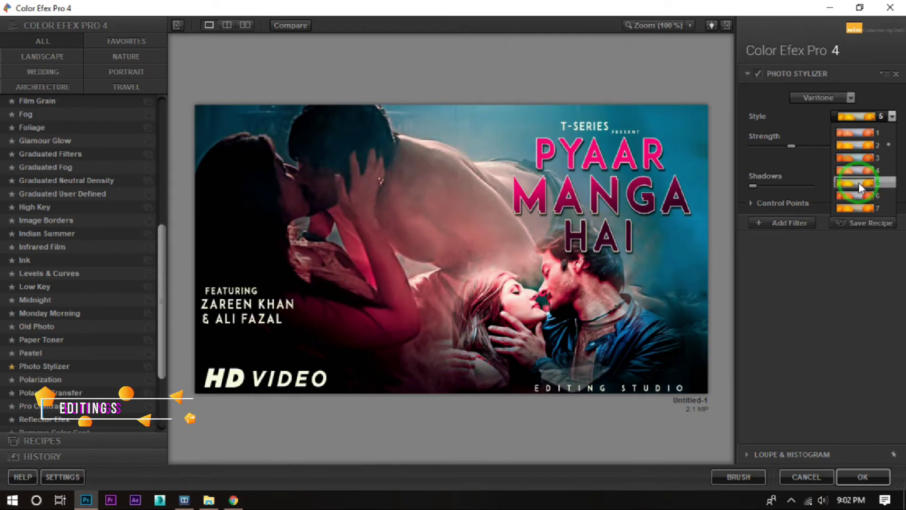
left_click(852, 146)
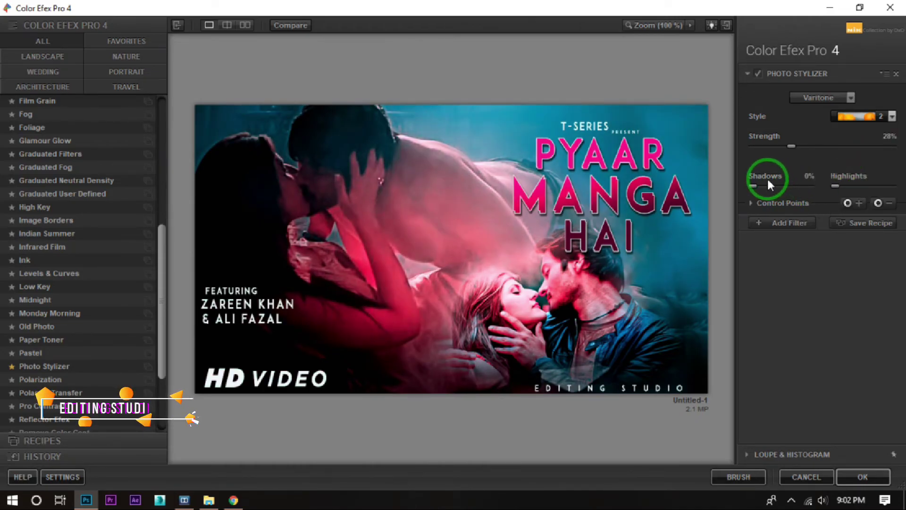
left_click(870, 119)
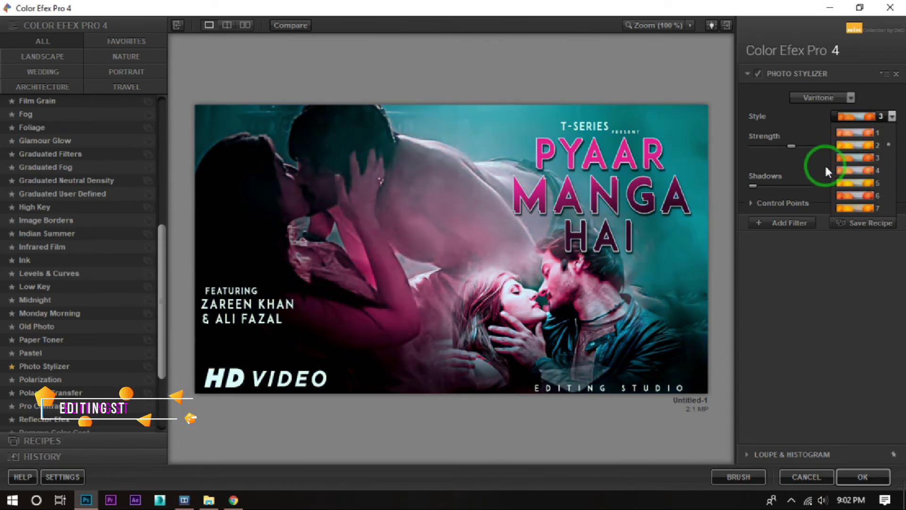
left_click(884, 132)
left_click(862, 476)
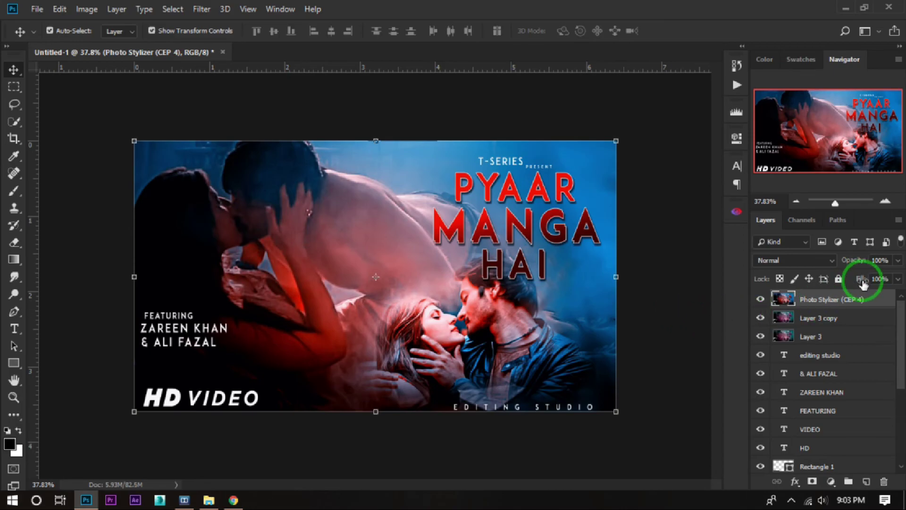
Step: Try blend modes including Darken and Screen on the Photo Stylizer layer to compare their effect on the poster
left_click(831, 260)
left_click(777, 45)
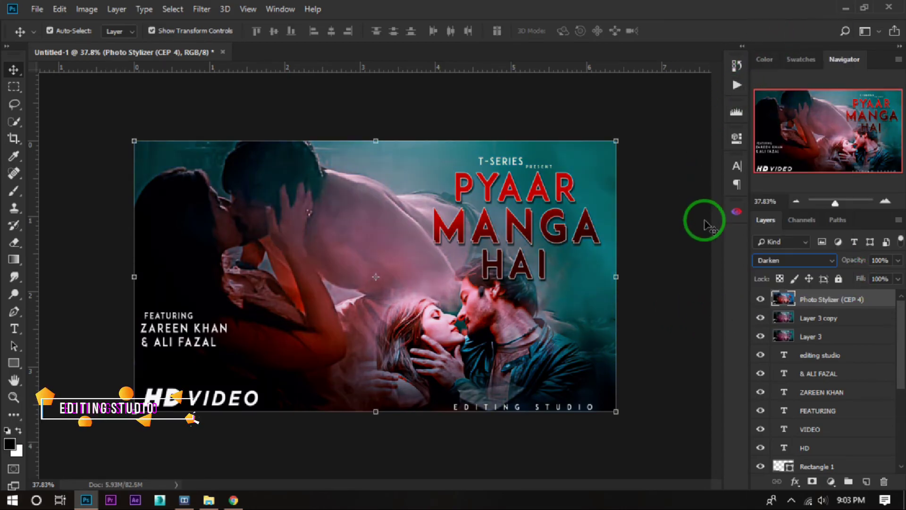
key("Down")
key("Down")
key("Down")
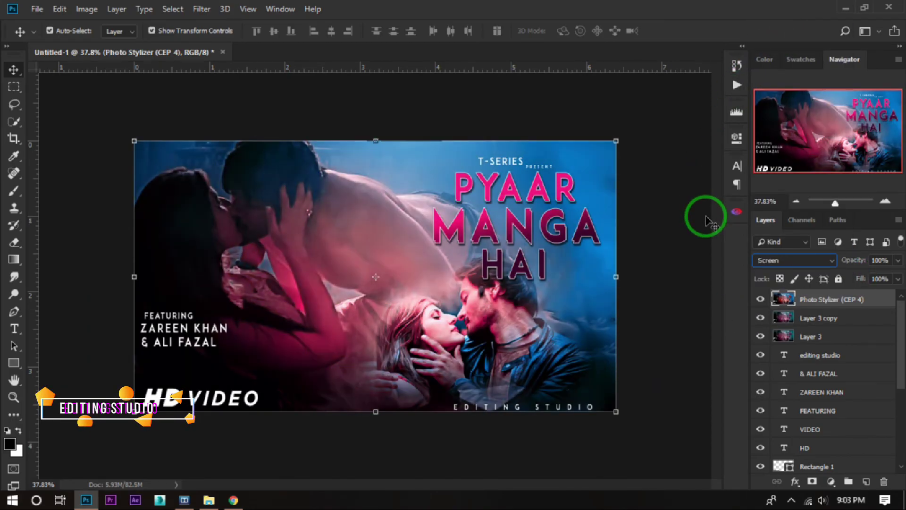
key("Down")
key("Down")
key("Down")
key("Down")
key("Down")
key("Down")
Step: Return the Photo Stylizer layer to Normal blending, set its fill to 30% and deselect it
left_click(785, 263)
left_click(797, 7)
key("shift+3")
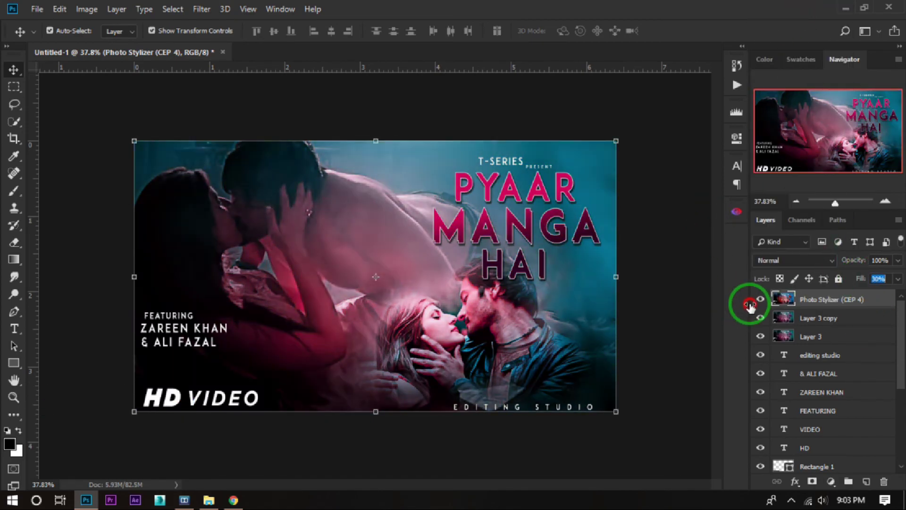
left_click(447, 312)
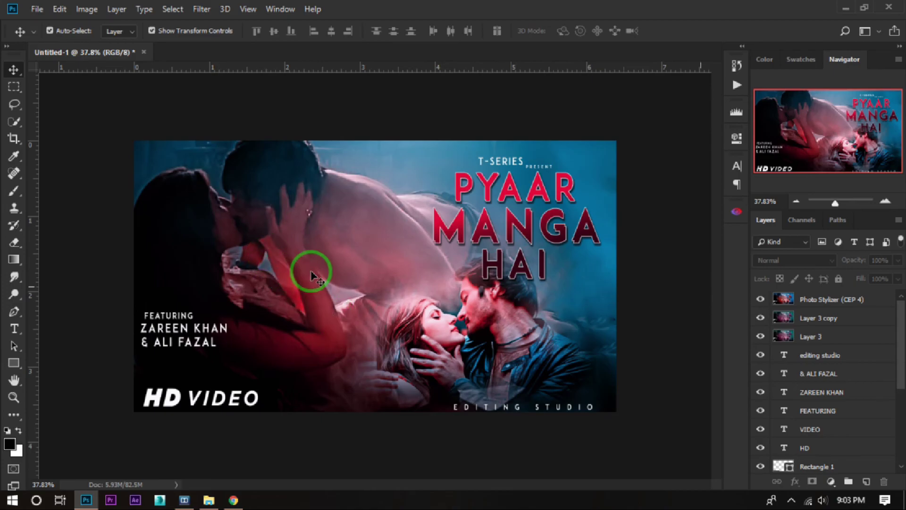
Step: Save the poster to the Desktop as a JPEG named "pyaar manga hai thumbnail" with Maximum quality 12 and Baseline ("Standard") format
left_click(37, 9)
left_click(60, 160)
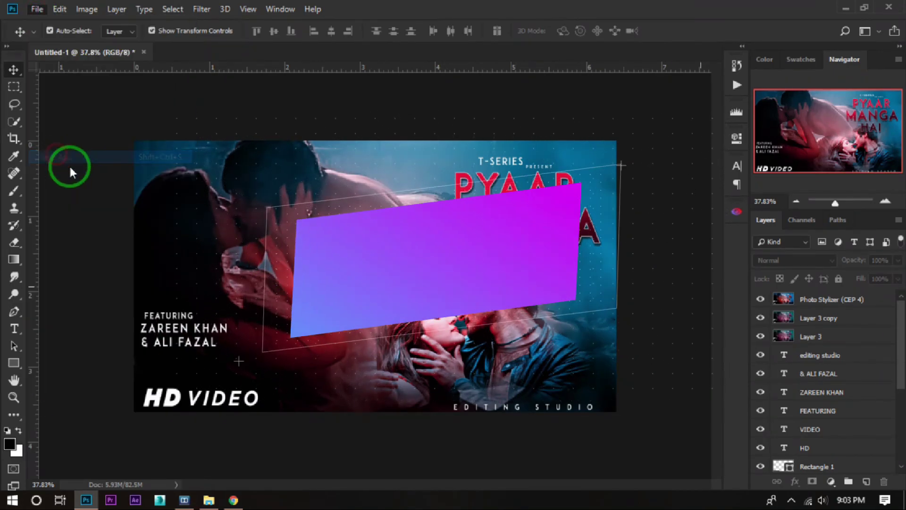
left_click(57, 111)
left_click(155, 251)
type("pyaar manga hai thumbnail")
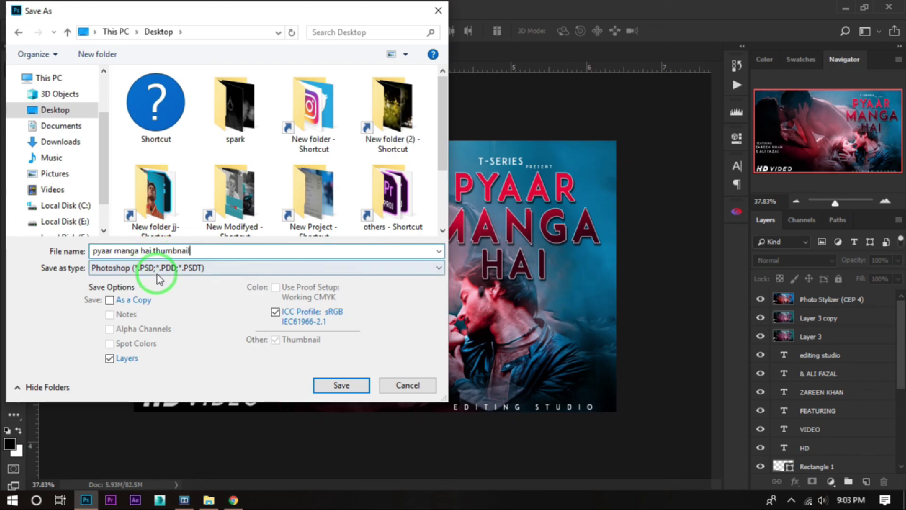
left_click(160, 268)
left_click(191, 372)
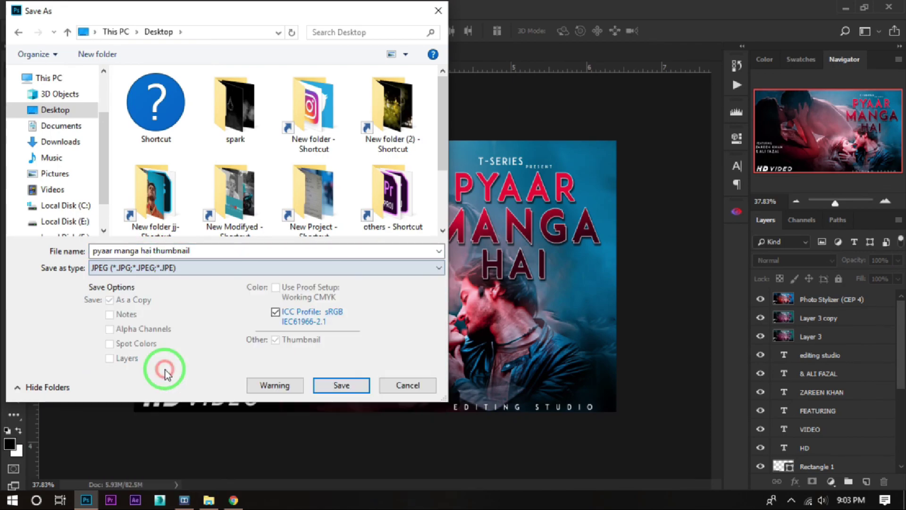
left_click(357, 390)
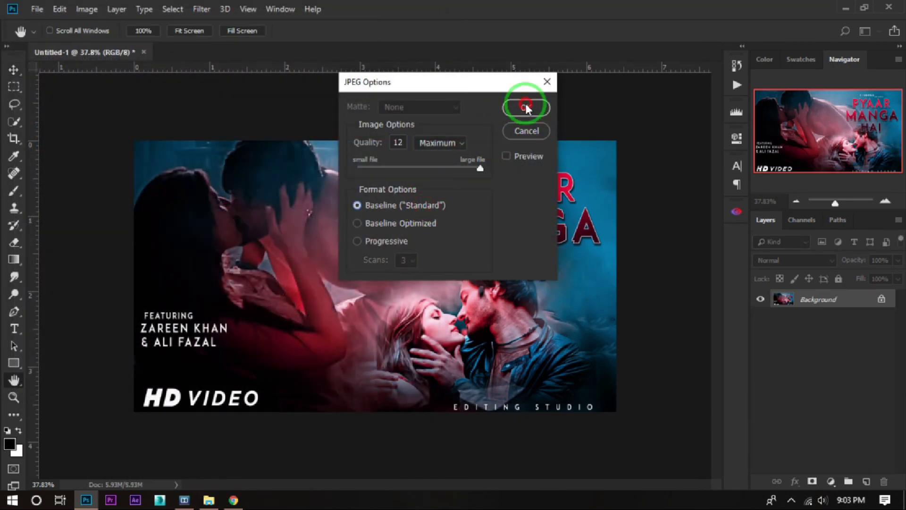
left_click(526, 108)
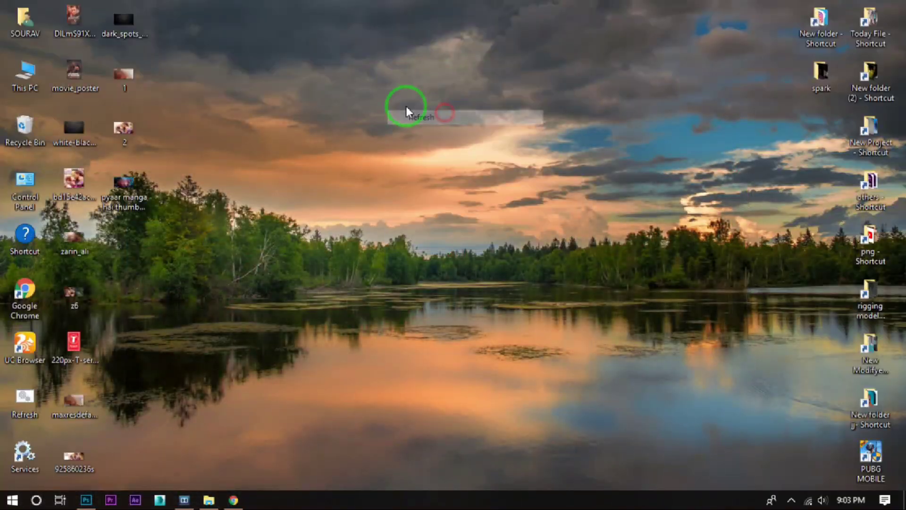
Step: View the saved pyaar manga hai thumbnail image from the desktop in Picasa Photo Viewer, and close the viewer
left_click(137, 189)
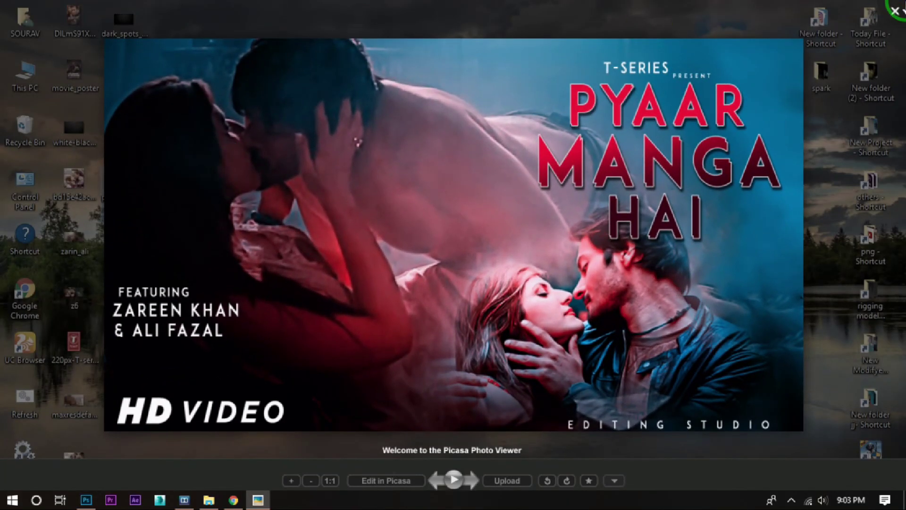
left_click(896, 10)
left_click(790, 502)
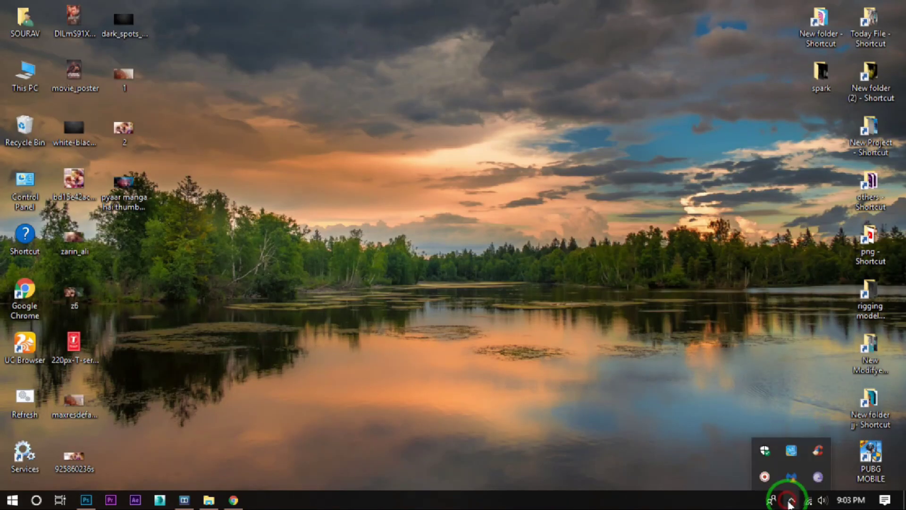